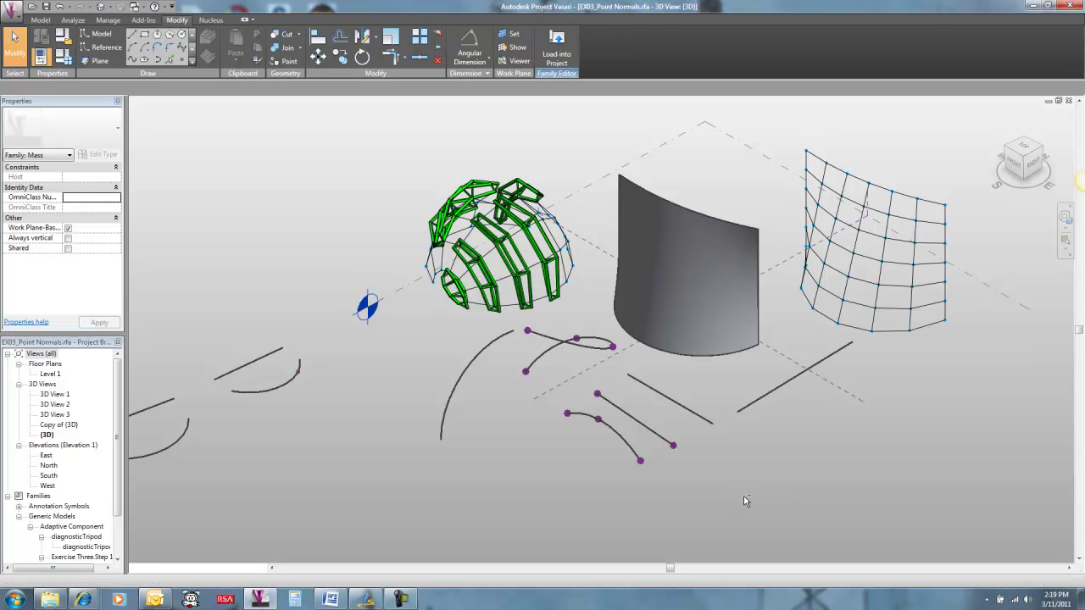
Examine the exercise model's curves, green truss dome, curved surface form and point grid from several viewing angles
{"action": "middle_click_drag", "start_coordinate": [716, 490], "coordinate": [684, 449], "text": "shift"}
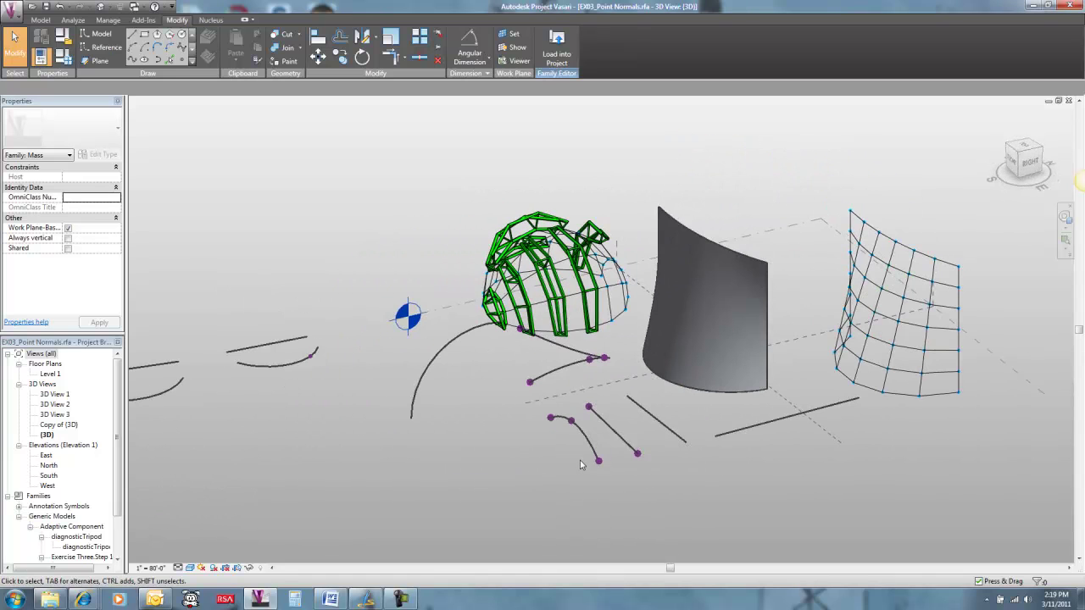
{"action": "mouse_move", "coordinate": [487, 460]}
{"action": "middle_mouse_down", "text": "shift"}
{"action": "mouse_move", "coordinate": [564, 404]}
{"action": "mouse_move", "coordinate": [534, 438]}
{"action": "mouse_move", "coordinate": [477, 460]}
{"action": "mouse_move", "coordinate": [494, 469]}
{"action": "middle_mouse_up", "text": "shift"}
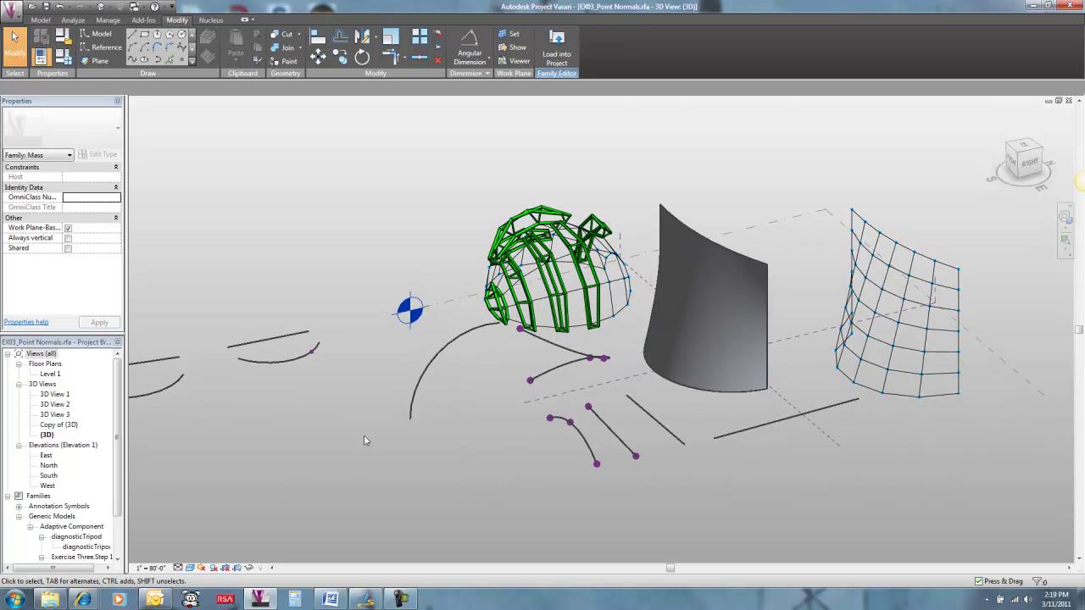
{"action": "scroll", "coordinate": [466, 430], "scroll_direction": "up", "scroll_amount": 3}
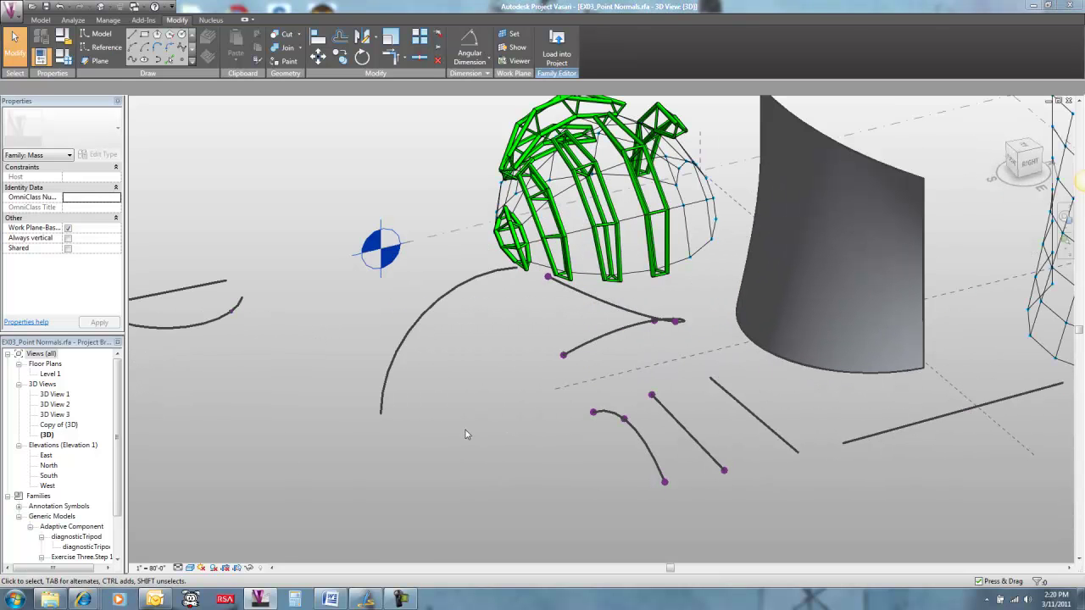
{"action": "middle_click_drag", "start_coordinate": [472, 429], "coordinate": [526, 406], "text": "shift"}
{"action": "middle_click_drag", "start_coordinate": [608, 363], "coordinate": [442, 400]}
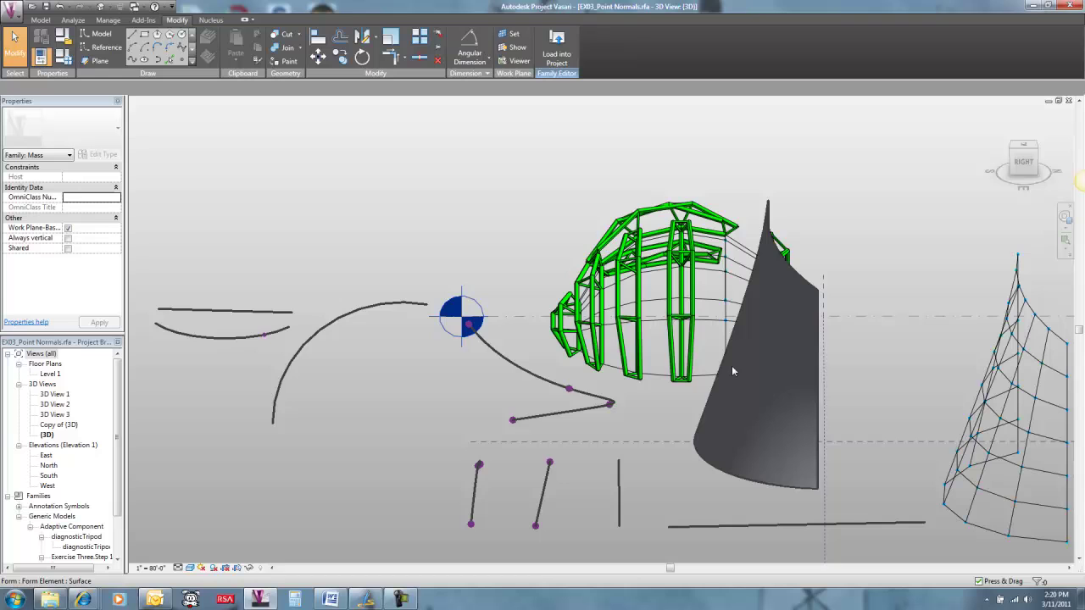
{"action": "middle_click_drag", "start_coordinate": [626, 419], "coordinate": [641, 474], "text": "shift"}
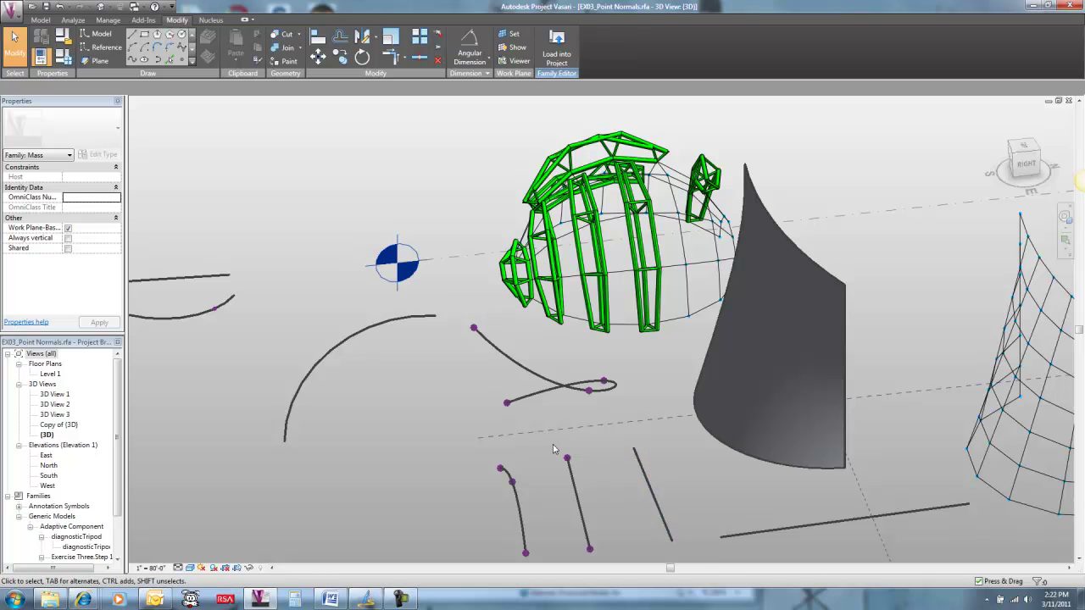
{"action": "middle_click_drag", "start_coordinate": [447, 433], "coordinate": [479, 430], "text": "shift"}
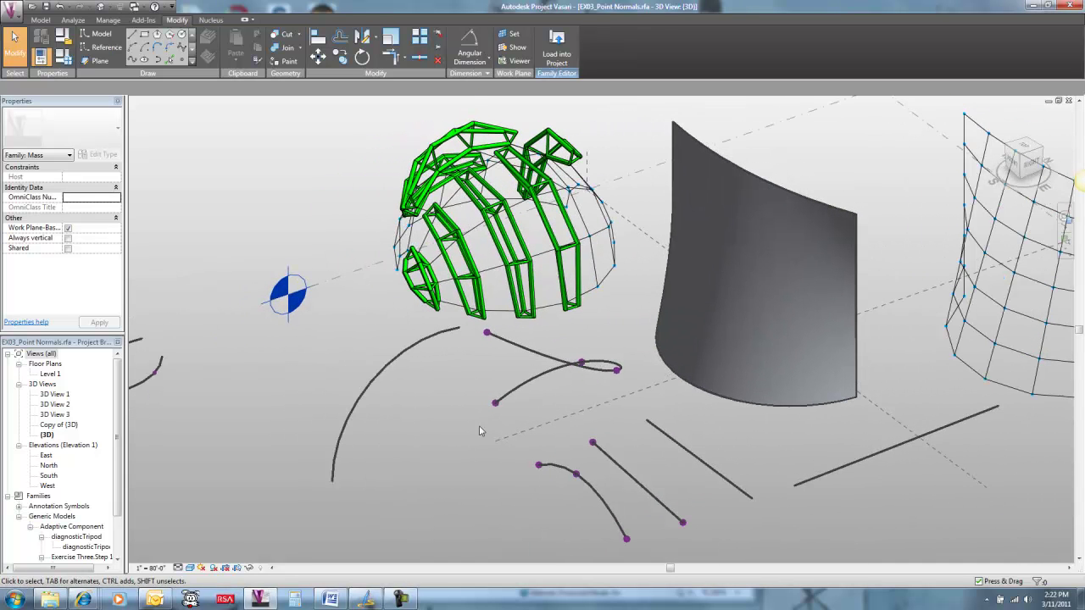
Create a new family from the Curtain Panel Pattern Based.rft template
{"action": "left_click", "coordinate": [12, 12]}
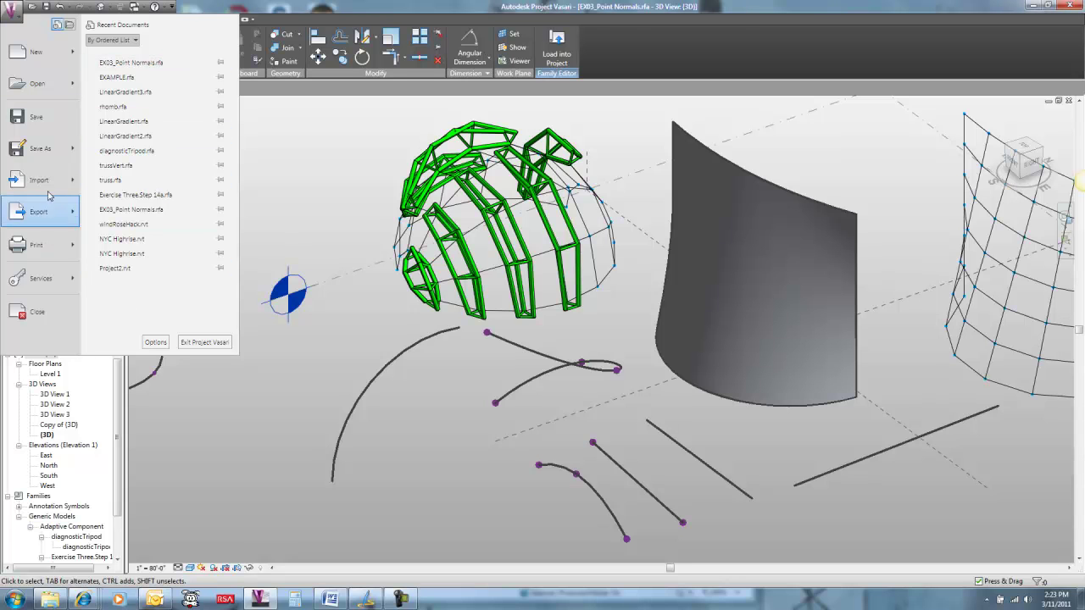
{"action": "mouse_move", "coordinate": [38, 53]}
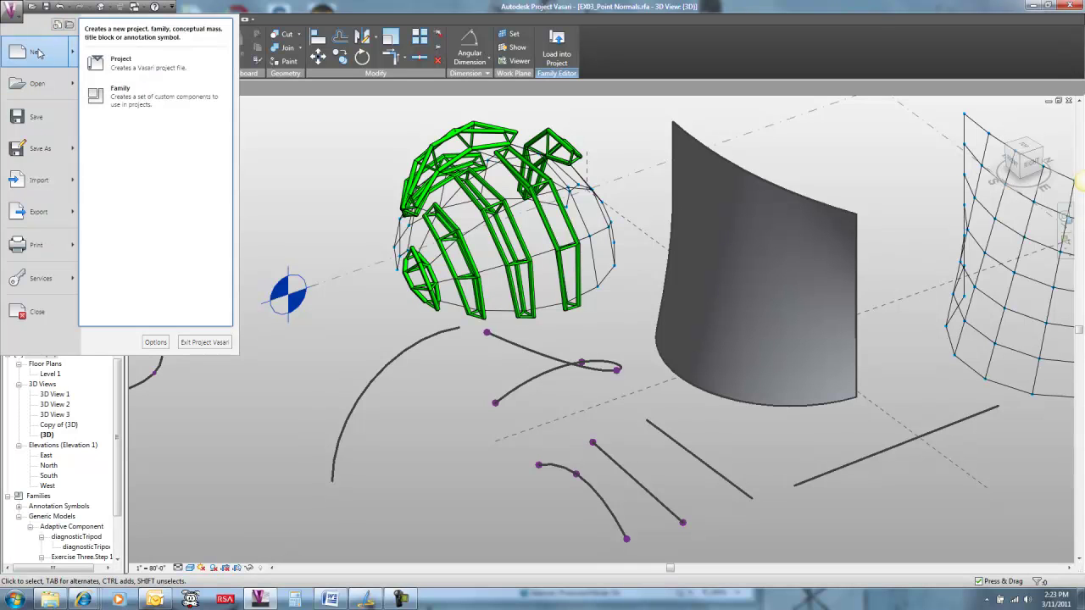
{"action": "left_click", "coordinate": [124, 102]}
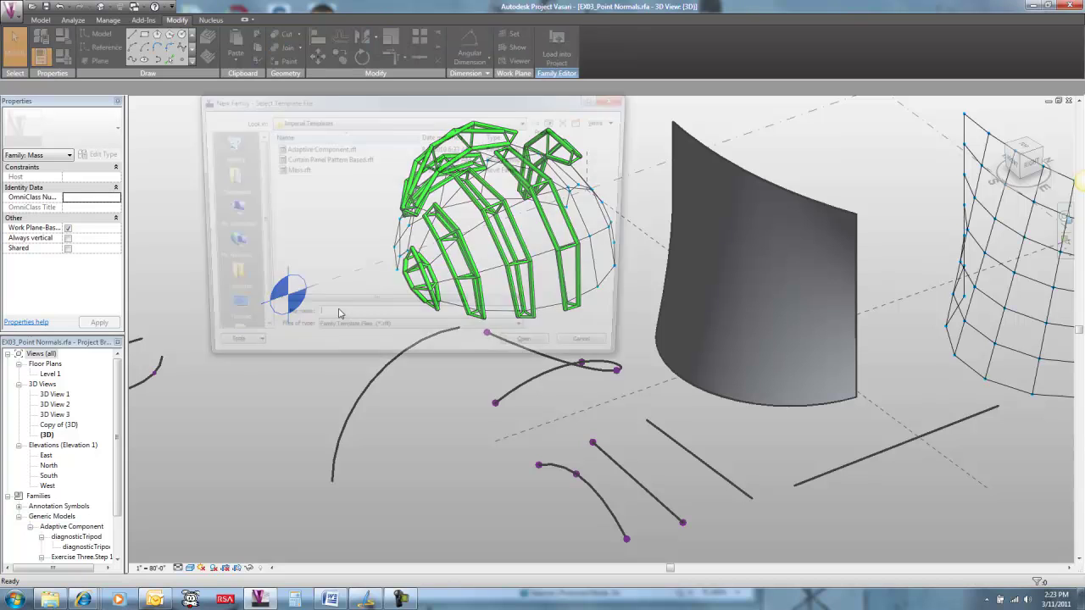
{"action": "left_click", "coordinate": [302, 158]}
{"action": "left_click", "coordinate": [531, 357]}
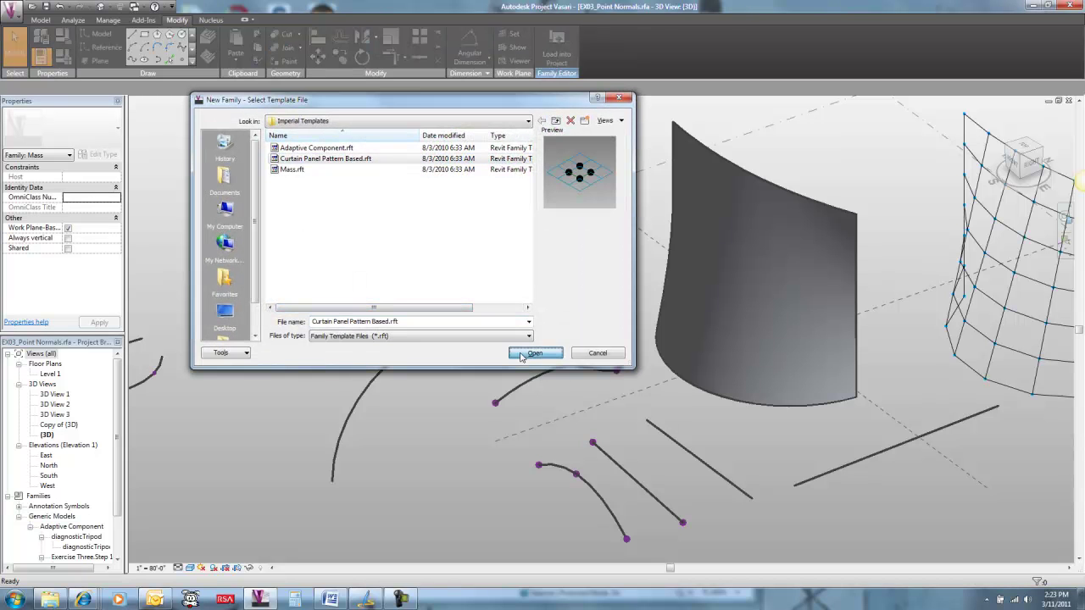
{"action": "scroll", "coordinate": [535, 337], "scroll_direction": "up", "scroll_amount": 1}
{"action": "middle_click_drag", "start_coordinate": [535, 337], "coordinate": [446, 447]}
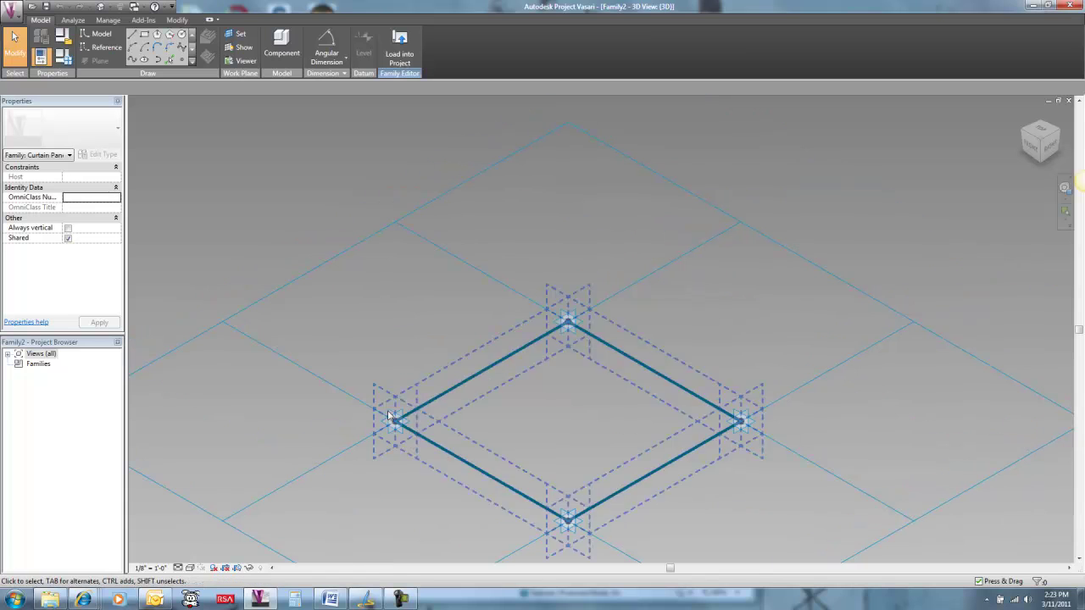
Place a reference point hosted on adaptive point 1 and raise it about 7' 5" above its host
{"action": "left_click", "coordinate": [186, 64]}
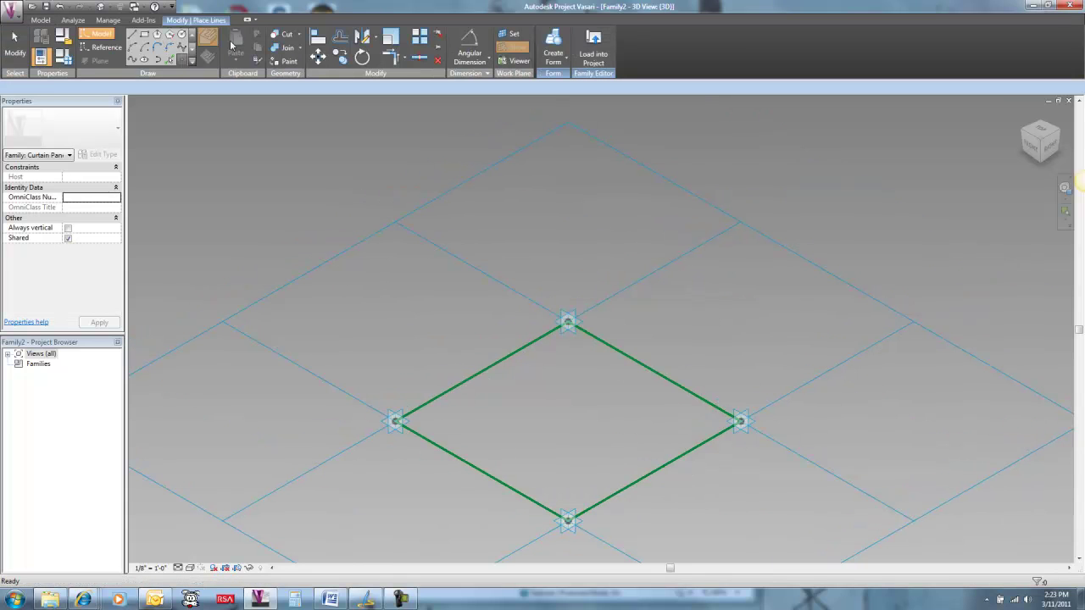
{"action": "left_click", "coordinate": [509, 36]}
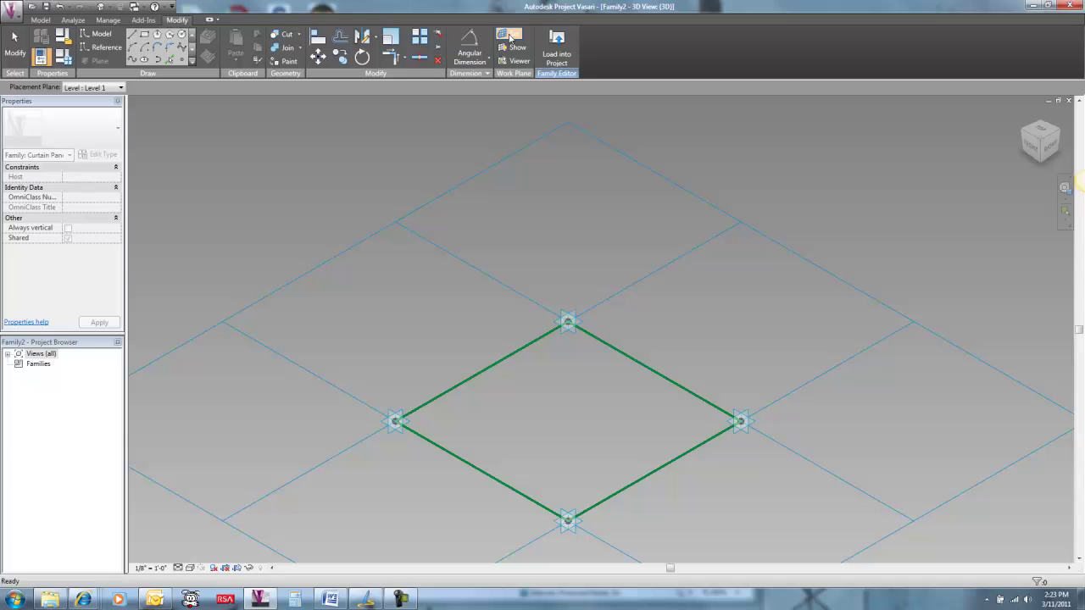
{"action": "left_click", "coordinate": [394, 421]}
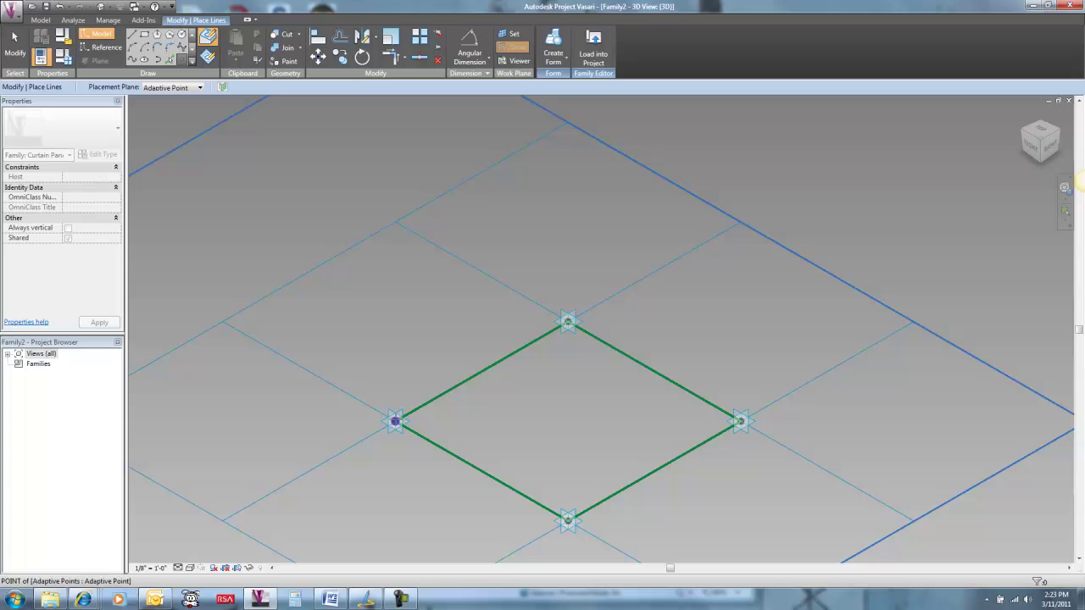
{"action": "key", "text": "Escape"}
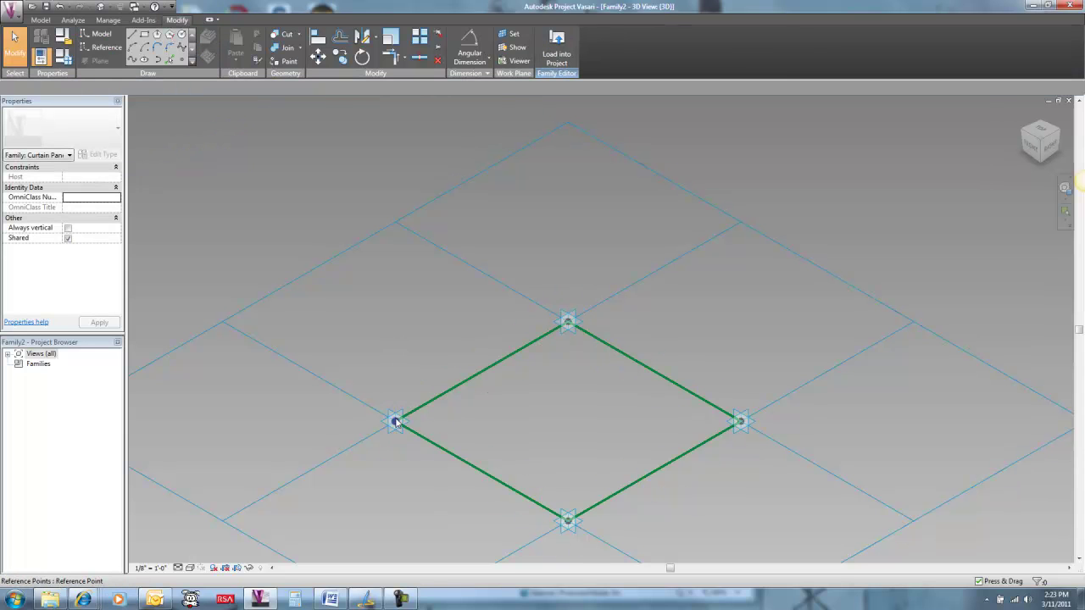
{"action": "left_click_drag", "start_coordinate": [396, 394], "coordinate": [396, 246]}
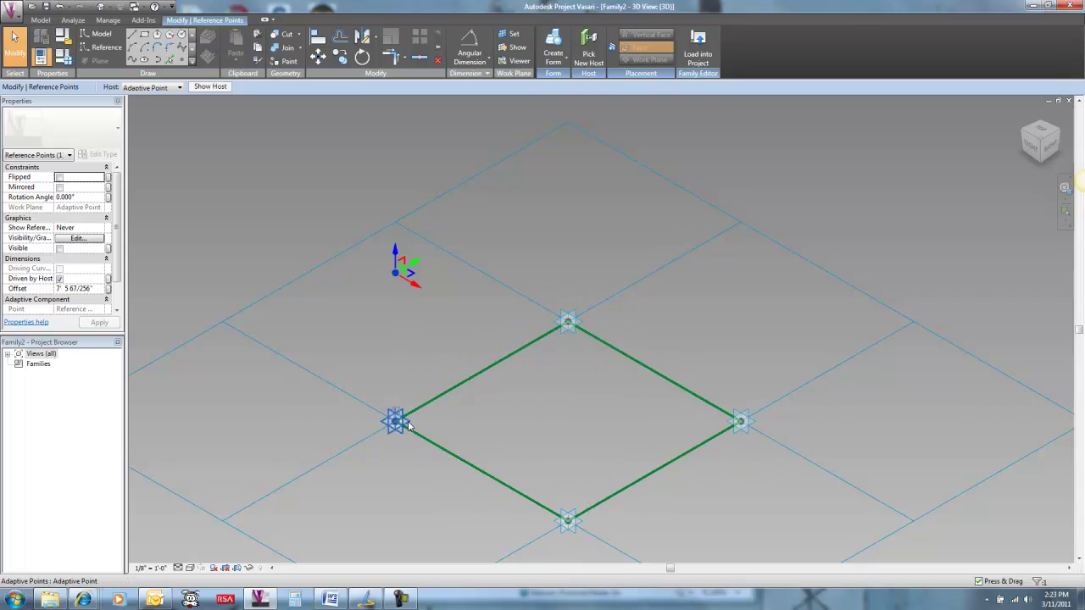
Connect adaptive point 1 and the raised reference point with a line
{"action": "left_click", "coordinate": [354, 314]}
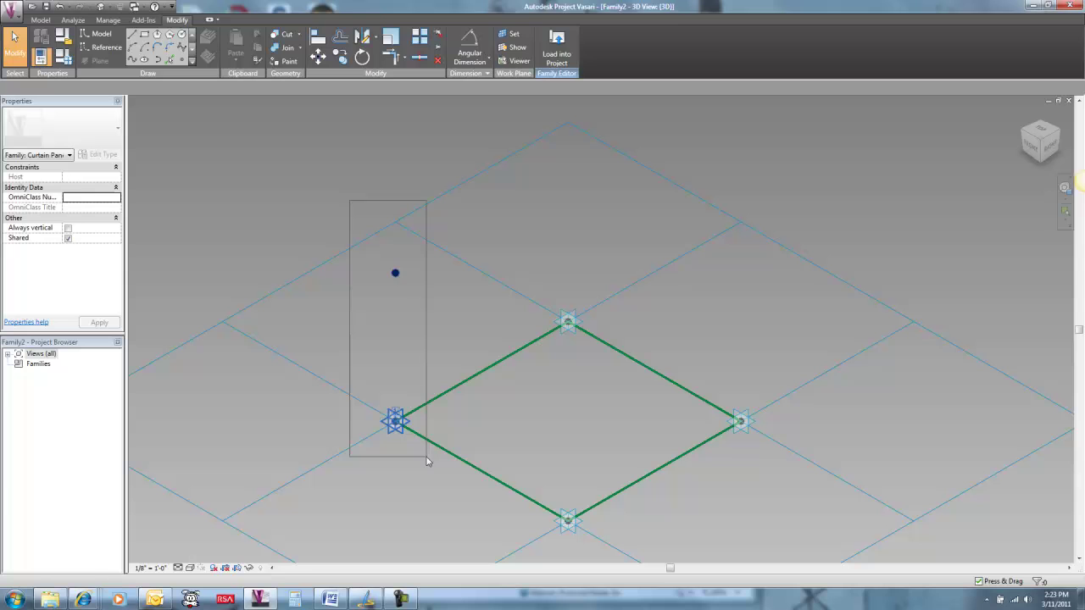
{"action": "left_click_drag", "start_coordinate": [428, 461], "coordinate": [428, 461]}
{"action": "left_click", "coordinate": [134, 61]}
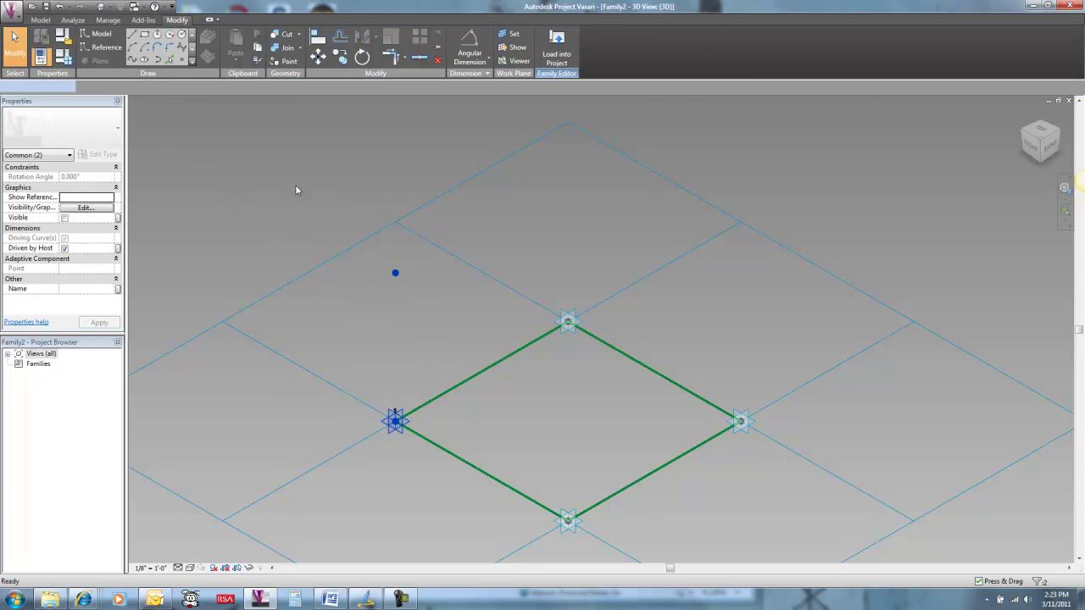
{"action": "left_click", "coordinate": [289, 211]}
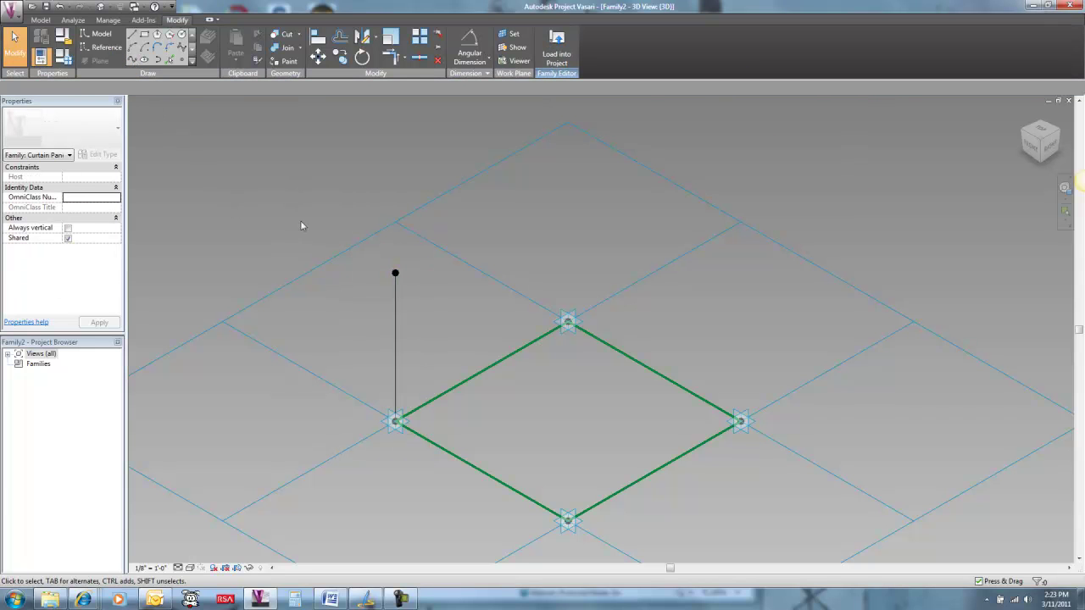
Load the panel family into EX03_Point Normals.rfa
{"action": "left_click", "coordinate": [556, 51]}
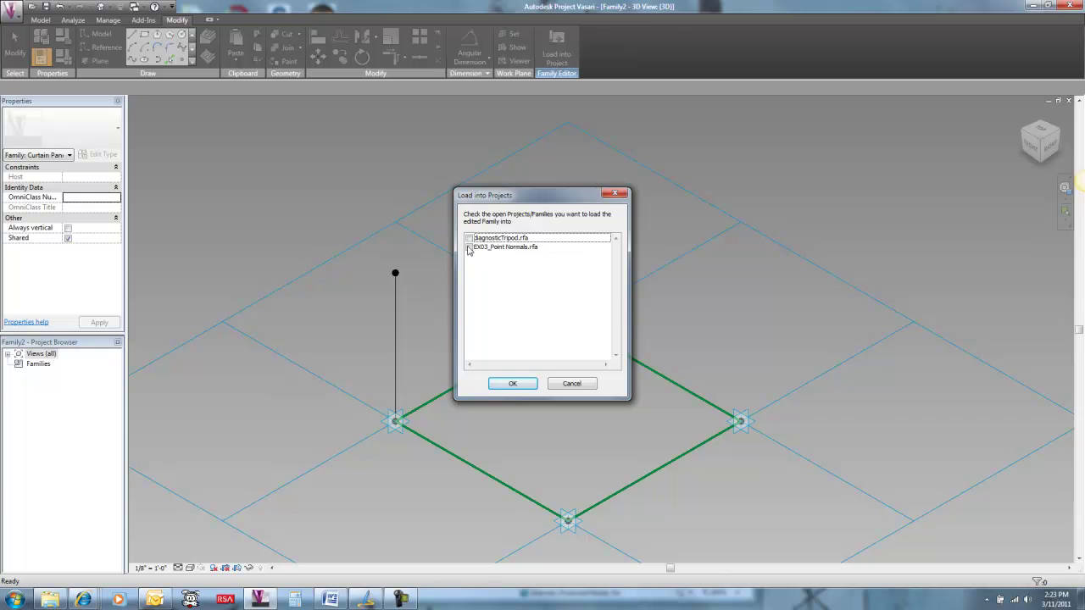
{"action": "left_click", "coordinate": [469, 247]}
{"action": "left_click", "coordinate": [512, 383]}
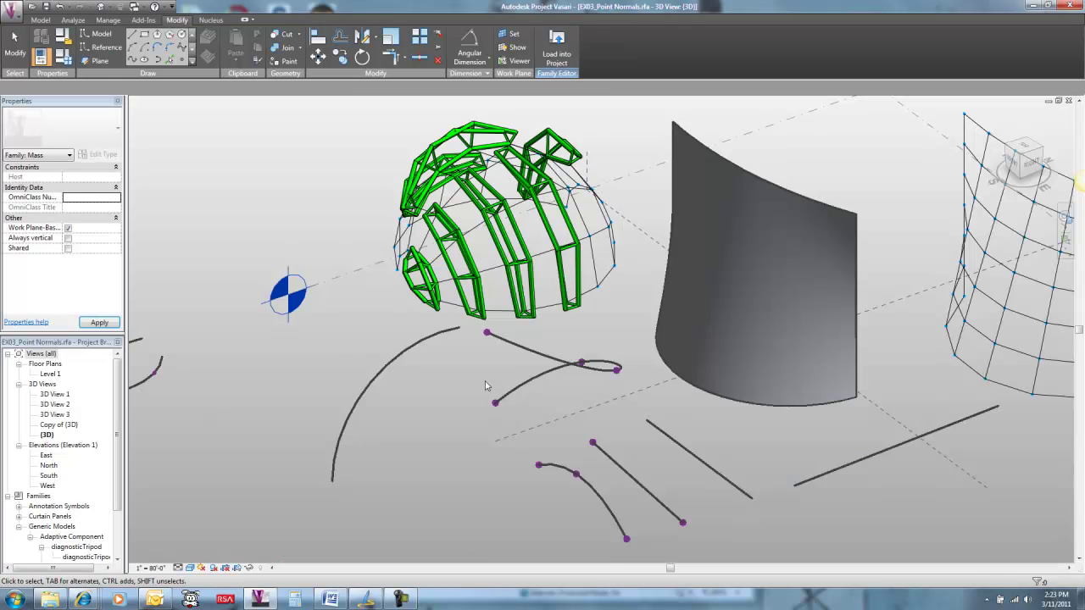
Divide the curved form's surface and apply the Rectangle pattern component Family2 to it
{"action": "left_click", "coordinate": [723, 312]}
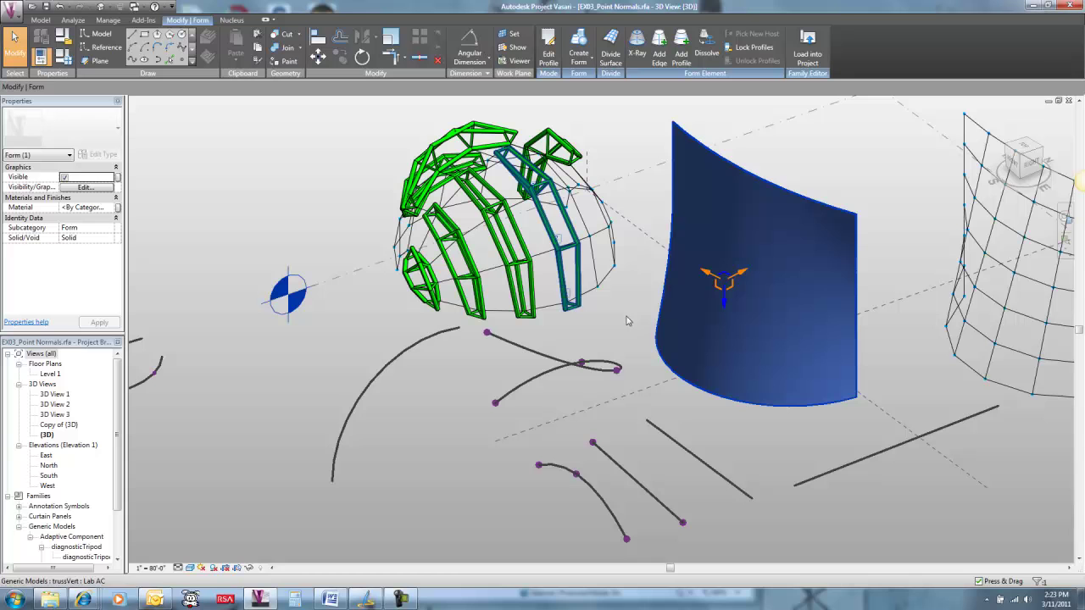
{"action": "left_click", "coordinate": [611, 53]}
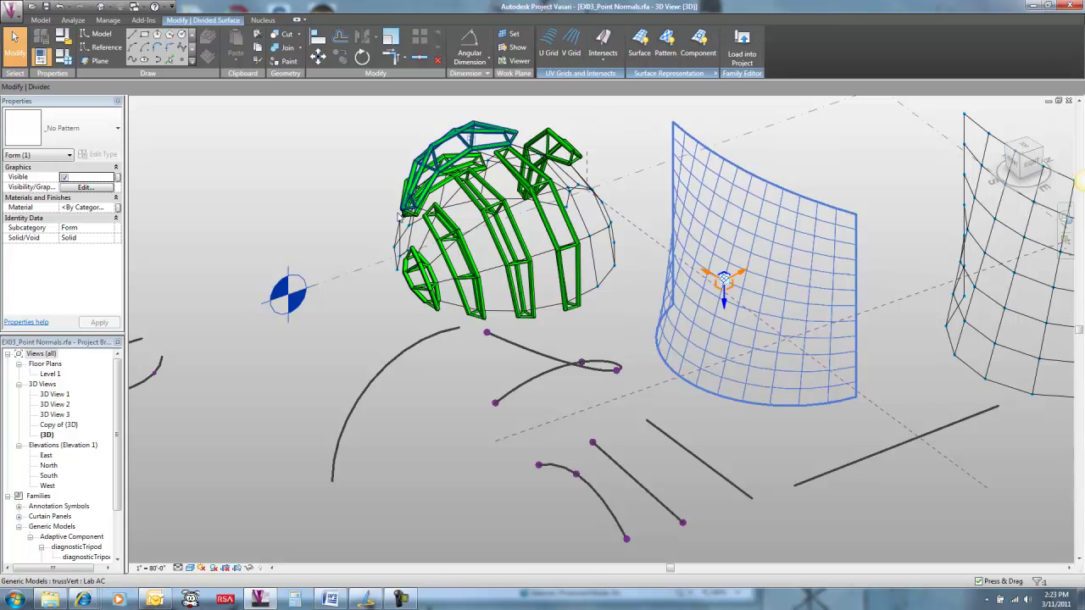
{"action": "left_click", "coordinate": [113, 134]}
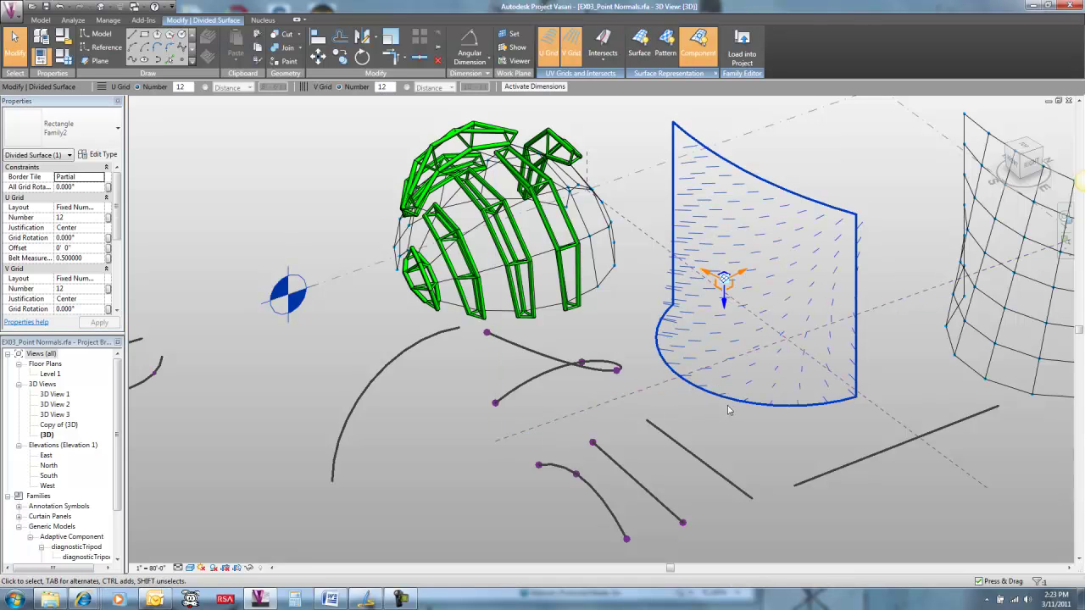
Set both the U and V grid numbers of the divided surface to 6 and turn on its surface grid display
{"action": "middle_click_drag", "start_coordinate": [734, 401], "coordinate": [708, 332], "text": "shift"}
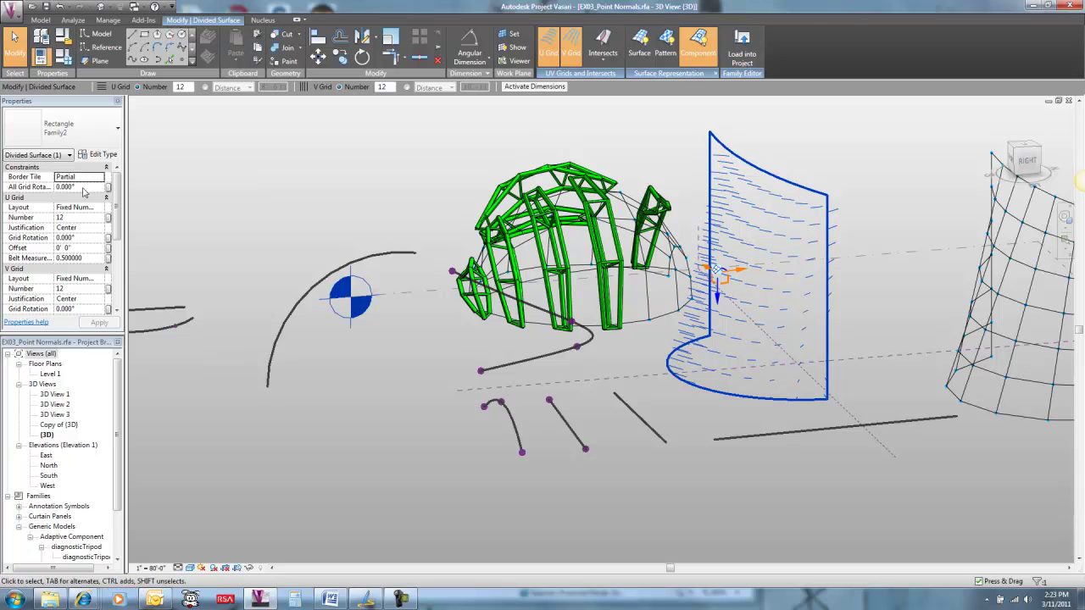
{"action": "left_click", "coordinate": [80, 217]}
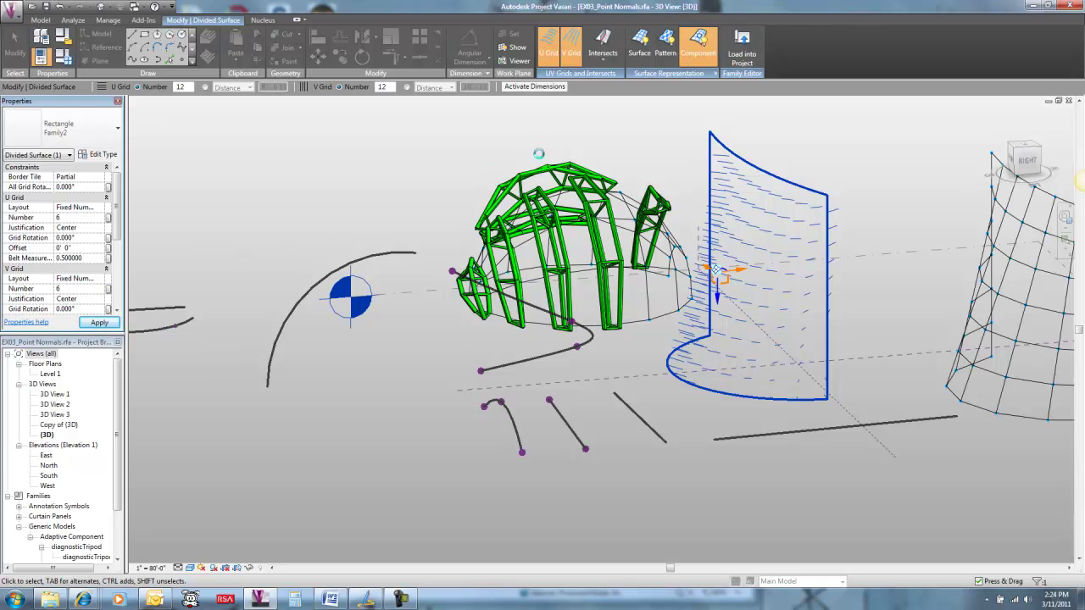
{"action": "left_click", "coordinate": [638, 50]}
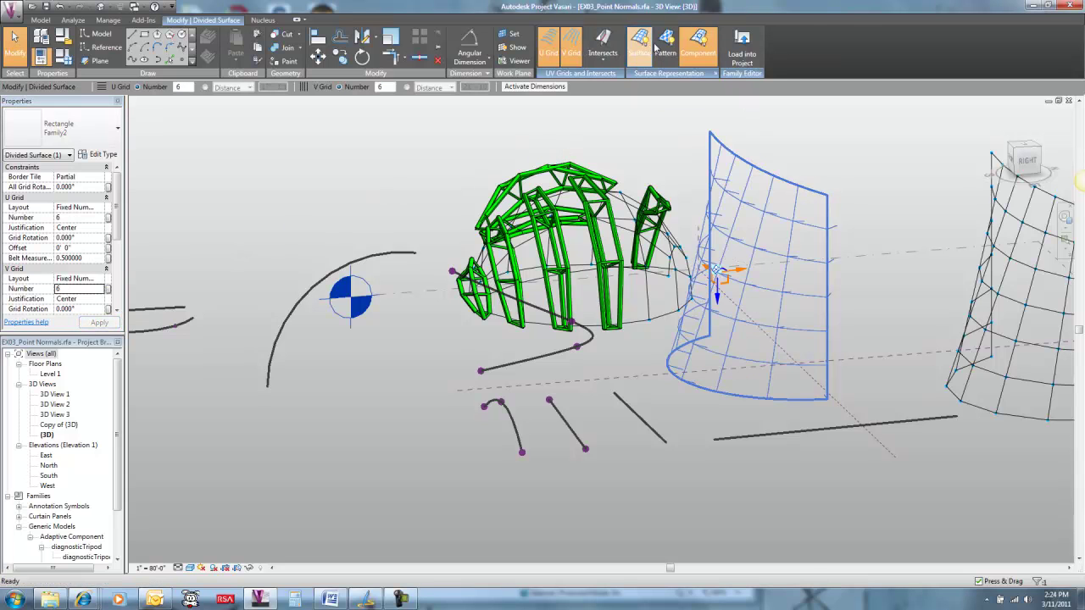
Reshape the divided form by stretching the arc along its base outward
{"action": "left_click", "coordinate": [720, 416]}
{"action": "left_click", "coordinate": [682, 382]}
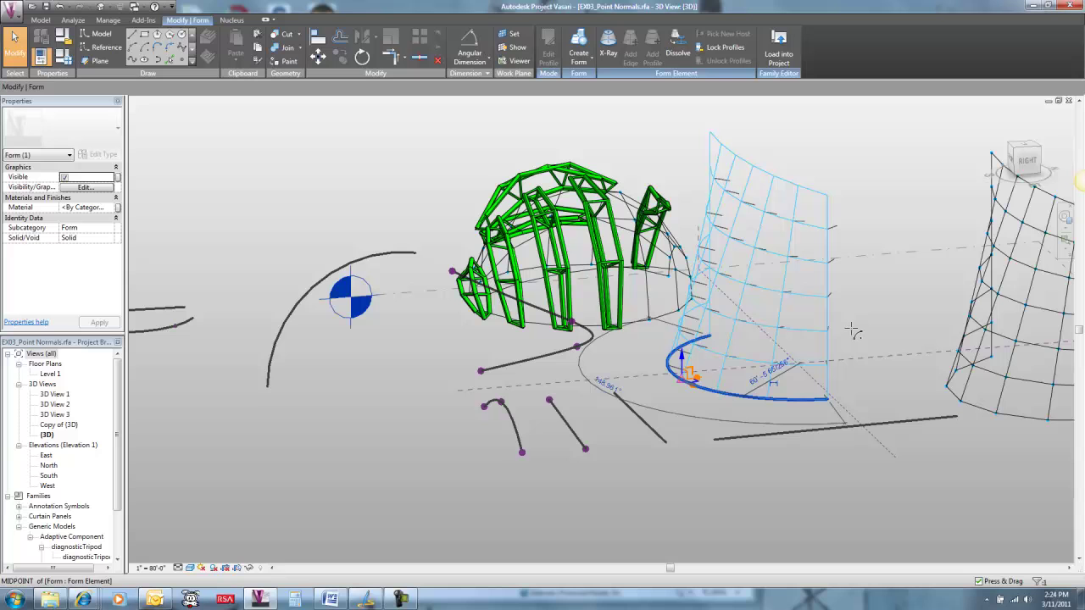
{"action": "left_click_drag", "start_coordinate": [854, 328], "coordinate": [858, 330]}
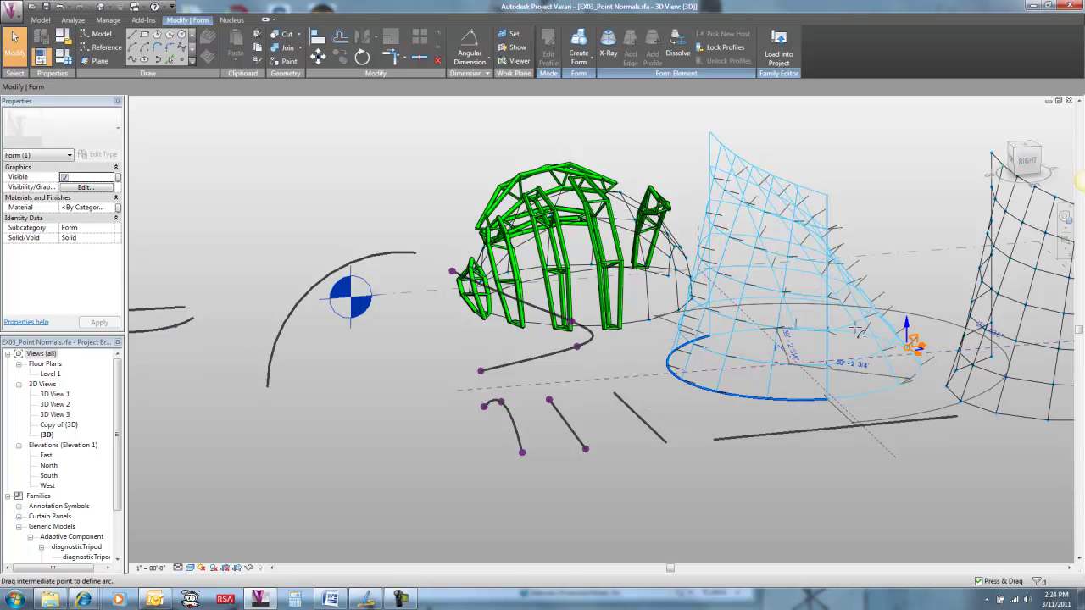
Turn on the original surface and turn off the UV grids and intersect lines for the divided surface carrying the normals
{"action": "middle_click_drag", "start_coordinate": [858, 330], "coordinate": [354, 266], "text": "shift"}
{"action": "scroll", "coordinate": [852, 264], "scroll_direction": "up", "scroll_amount": 3}
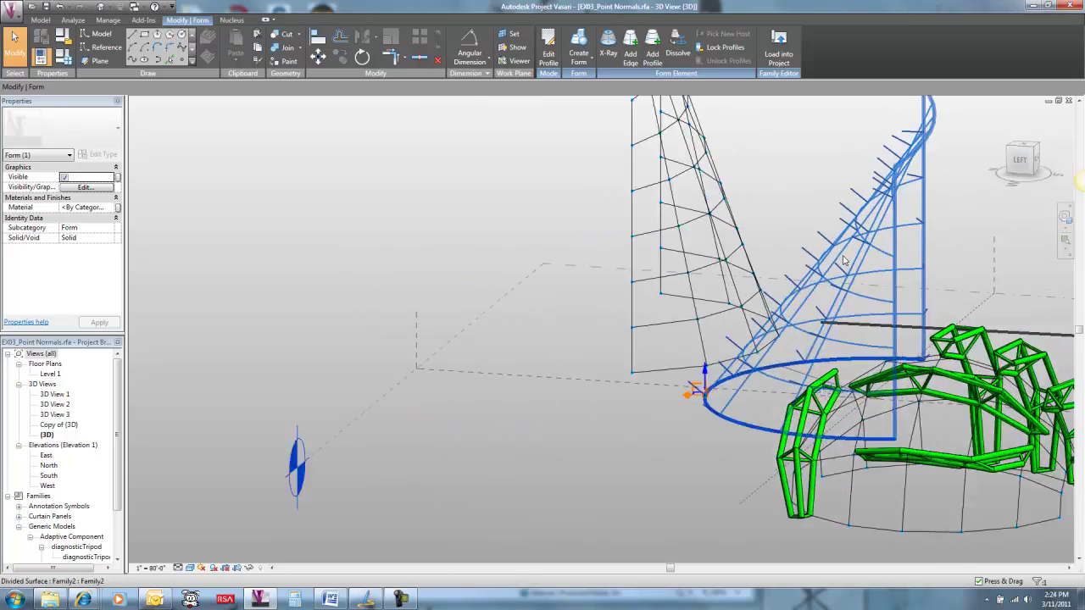
{"action": "middle_click_drag", "start_coordinate": [778, 262], "coordinate": [701, 461], "text": "shift"}
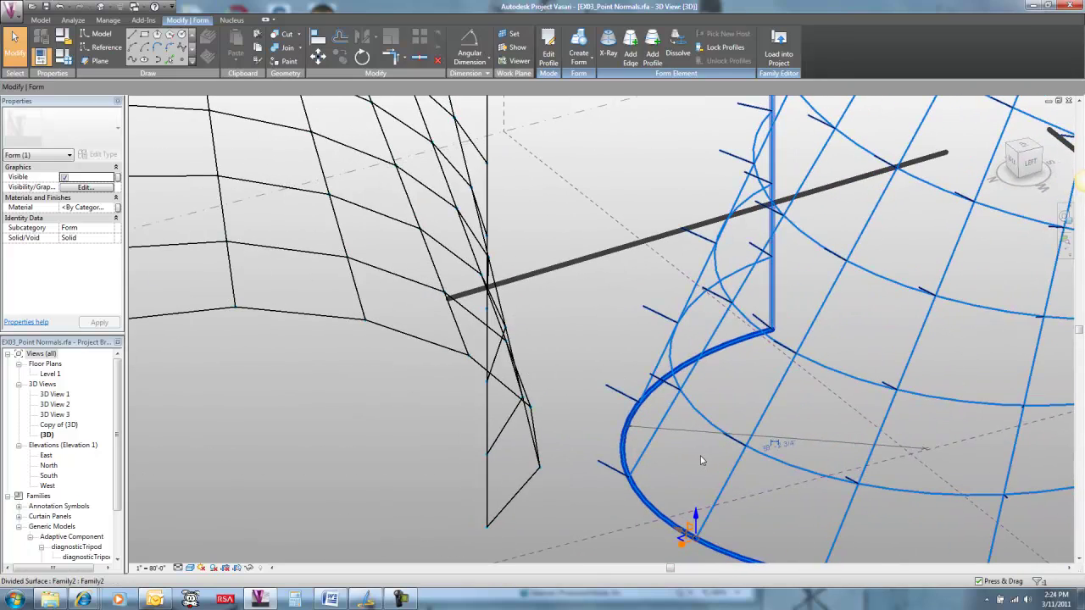
{"action": "scroll", "coordinate": [662, 515], "scroll_direction": "down", "scroll_amount": 3}
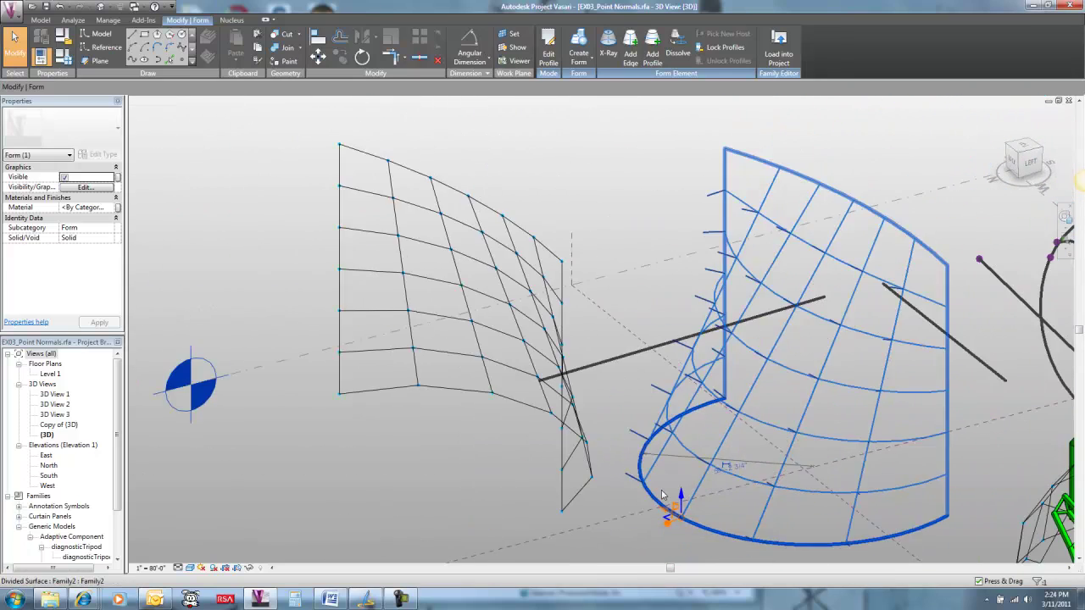
{"action": "left_click", "coordinate": [767, 354]}
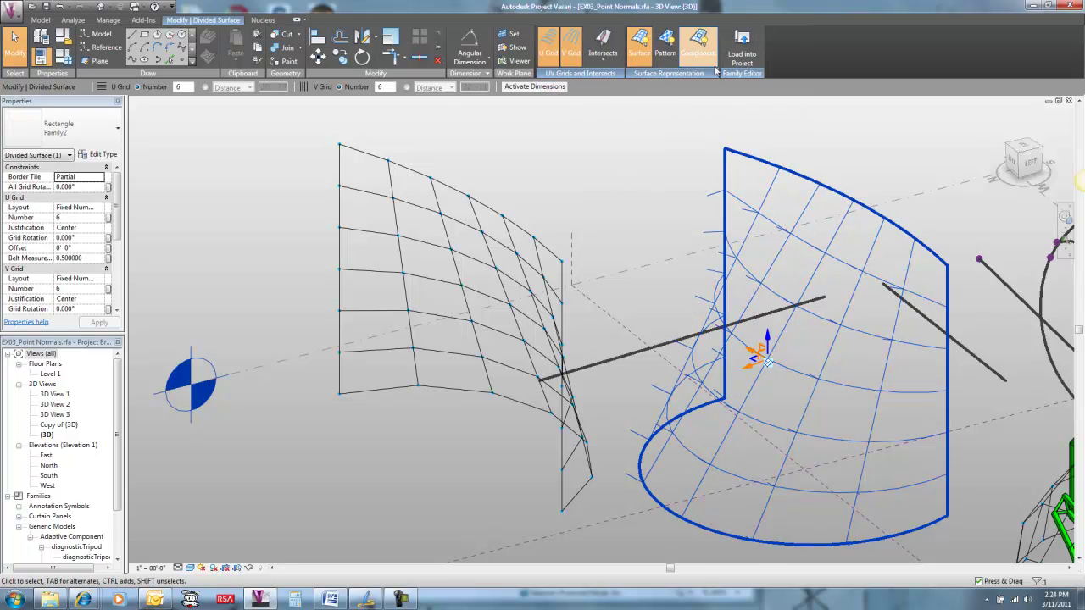
{"action": "left_click", "coordinate": [715, 74]}
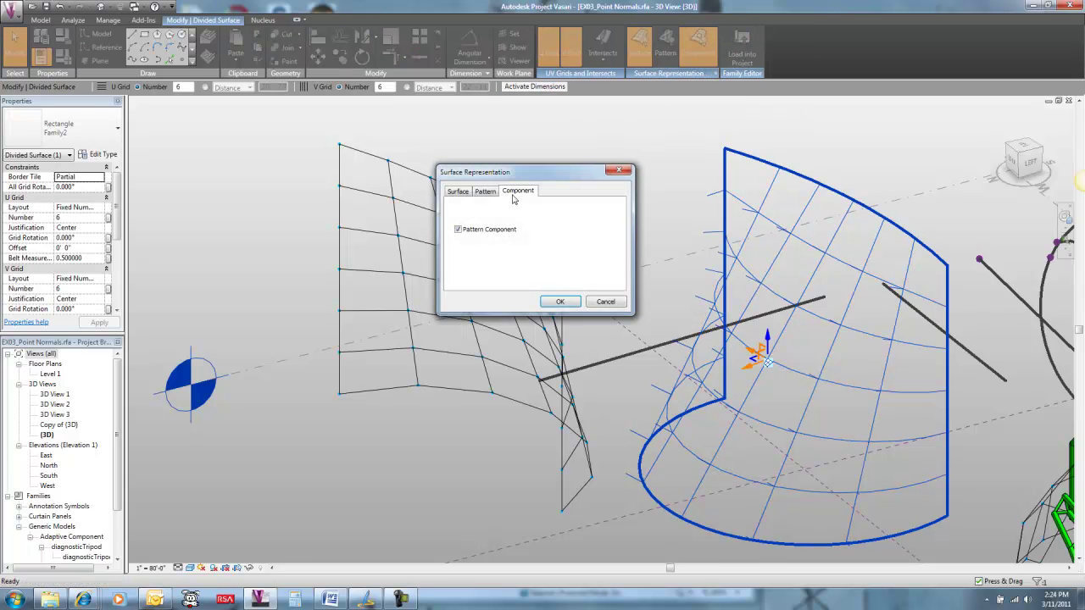
{"action": "left_click", "coordinate": [458, 192]}
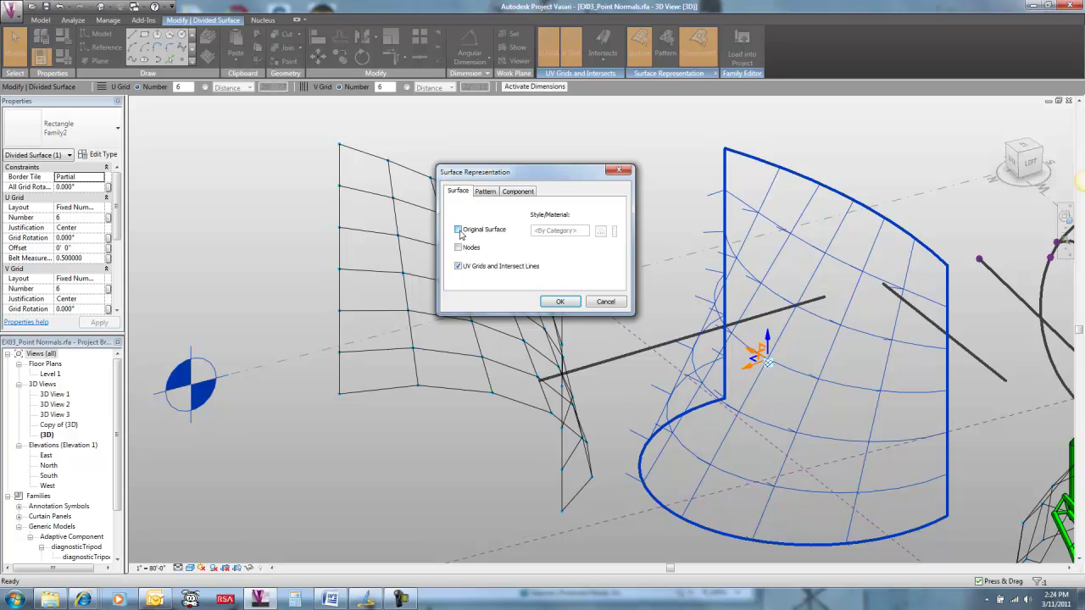
{"action": "left_click", "coordinate": [458, 230]}
{"action": "left_click", "coordinate": [459, 266]}
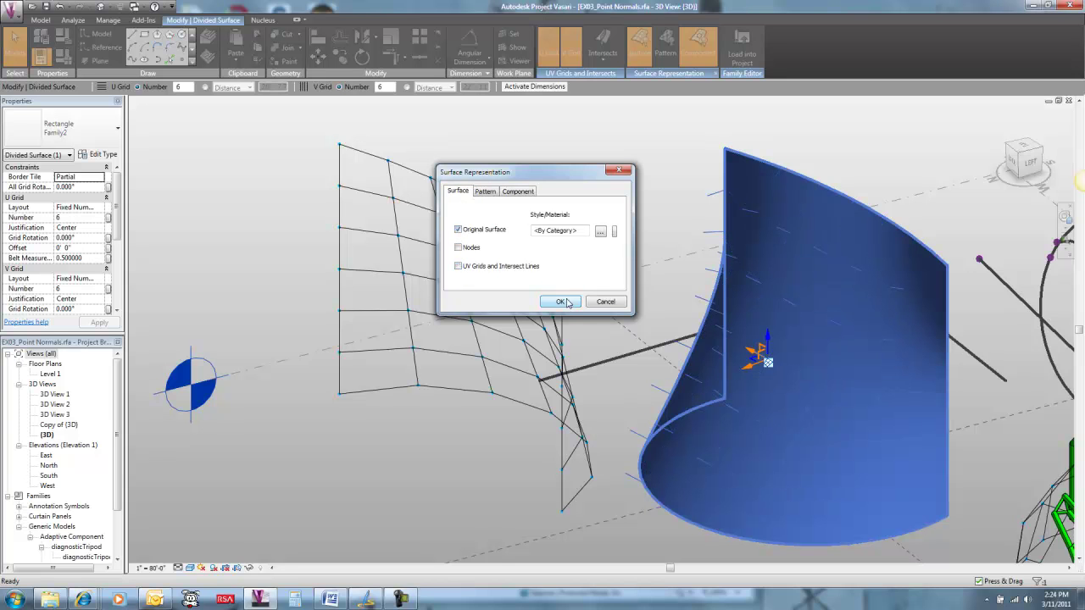
{"action": "left_click", "coordinate": [563, 303]}
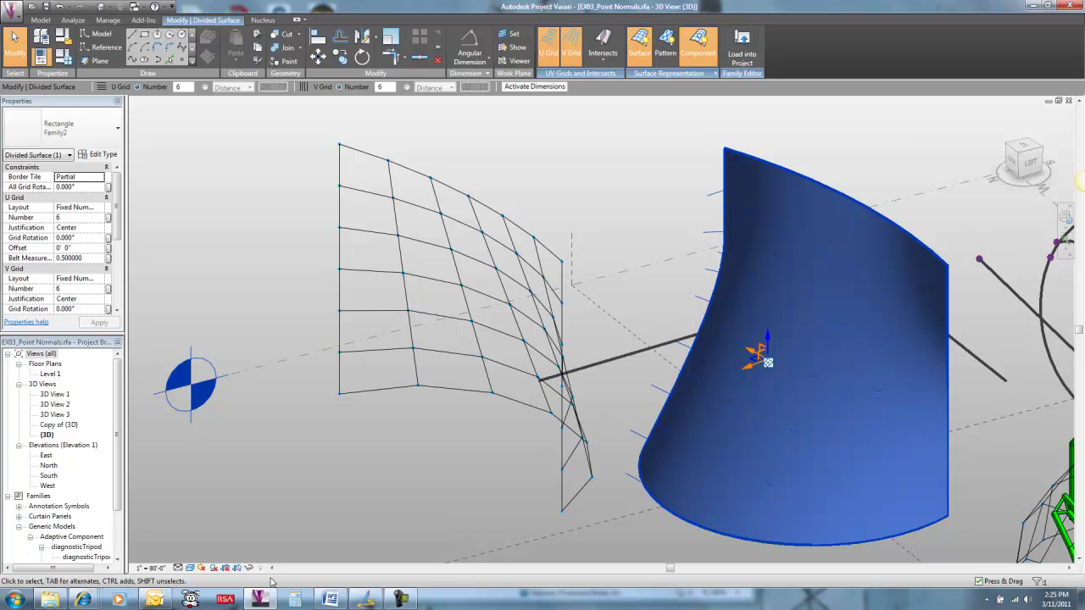
Temporarily isolate the divided surface and examine its normal lines from above and from the side
{"action": "left_click", "coordinate": [247, 569]}
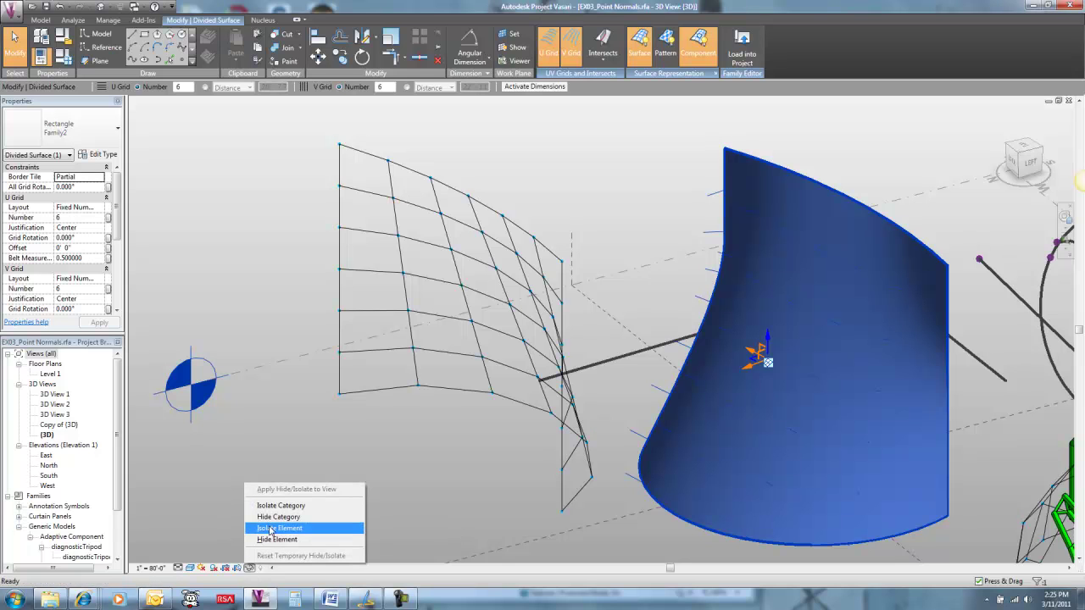
{"action": "left_click", "coordinate": [271, 528]}
{"action": "left_click", "coordinate": [509, 427]}
{"action": "middle_click_drag", "start_coordinate": [526, 387], "coordinate": [932, 423], "text": "shift"}
{"action": "middle_click_drag", "start_coordinate": [773, 306], "coordinate": [906, 528], "text": "shift"}
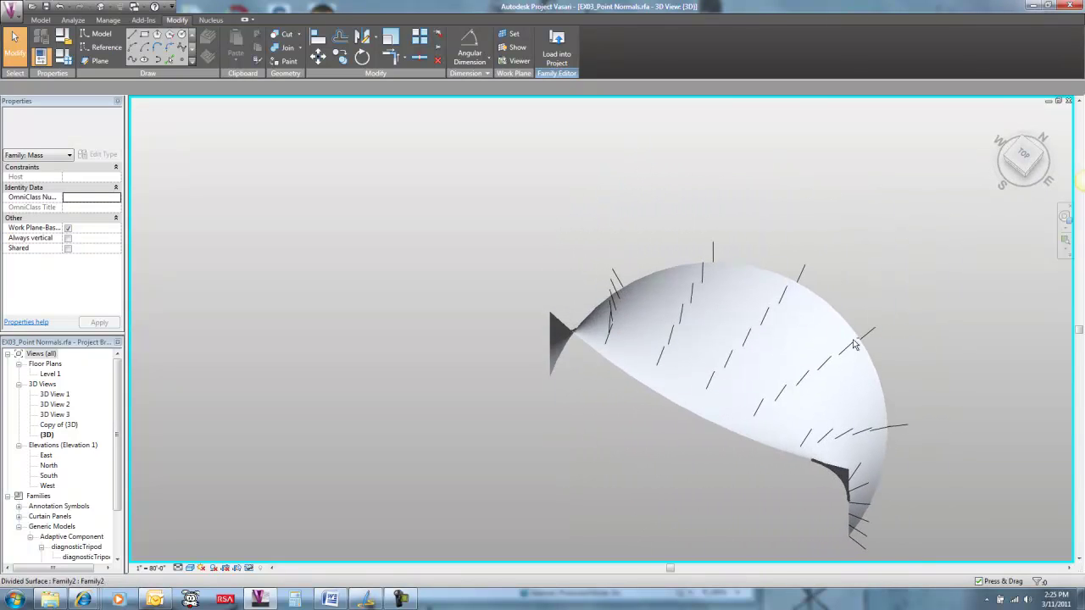
{"action": "middle_click_drag", "start_coordinate": [852, 296], "coordinate": [424, 373], "text": "shift"}
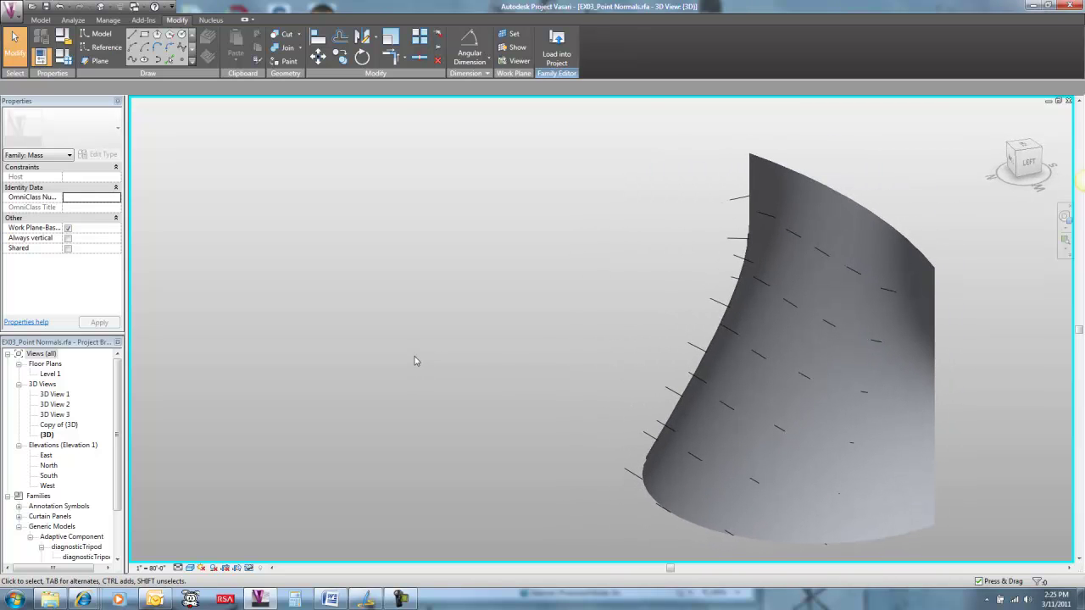
Reset the temporary isolation and undo the reshaping and division of the curved form back to its plain surface
{"action": "left_click", "coordinate": [250, 568]}
{"action": "left_click", "coordinate": [284, 554]}
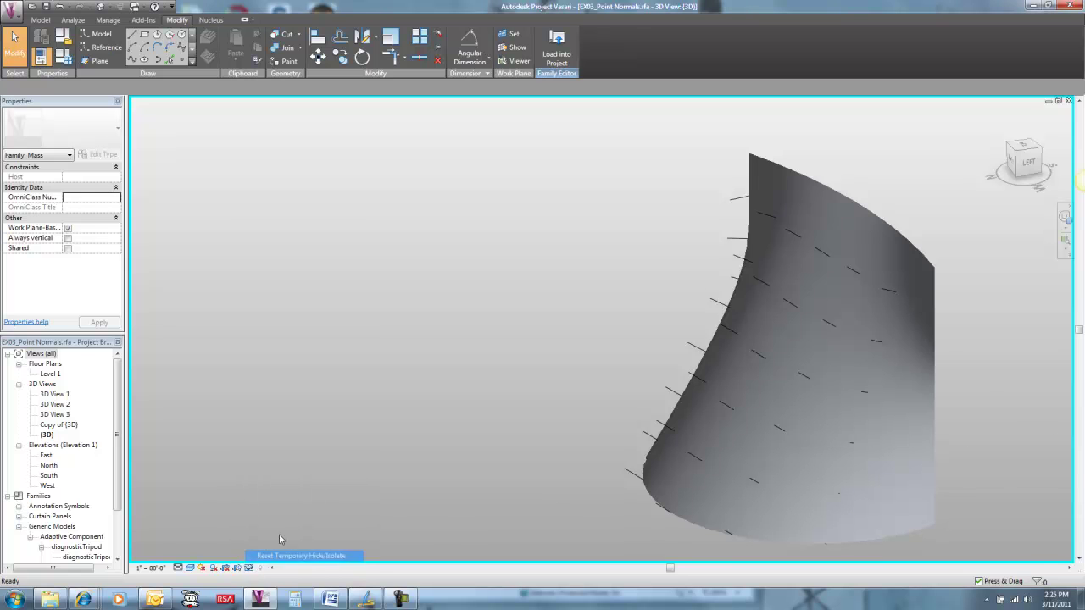
{"action": "scroll", "coordinate": [374, 421], "scroll_direction": "down", "scroll_amount": 3}
{"action": "middle_click_drag", "start_coordinate": [373, 420], "coordinate": [607, 314], "text": "shift"}
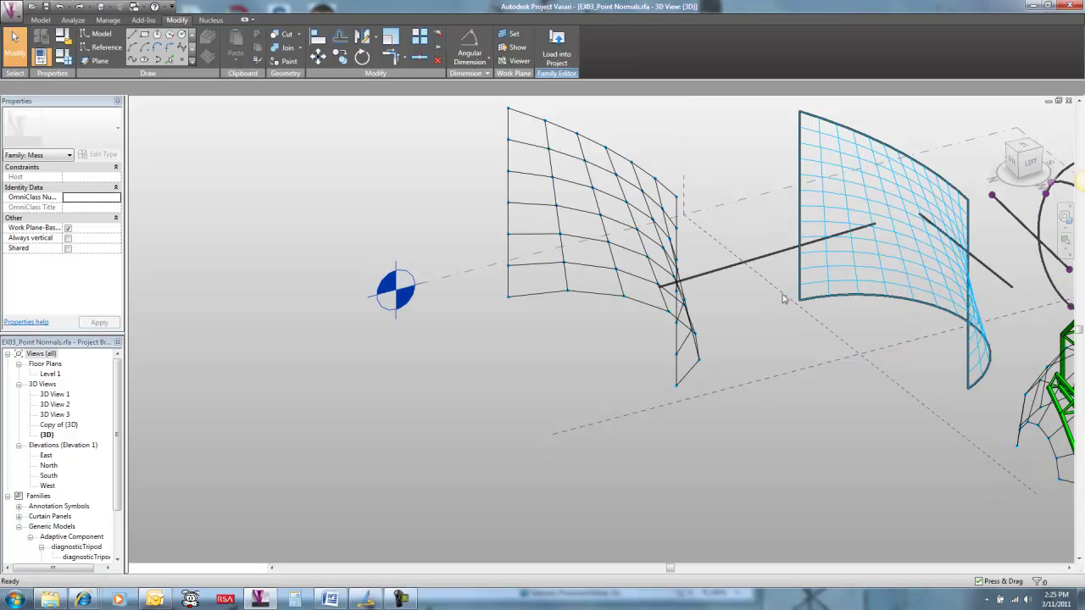
{"action": "middle_click_drag", "start_coordinate": [789, 302], "coordinate": [489, 334], "text": "shift"}
{"action": "middle_click_drag", "start_coordinate": [639, 314], "coordinate": [303, 452]}
{"action": "middle_click_drag", "start_coordinate": [693, 377], "coordinate": [513, 442], "text": "shift"}
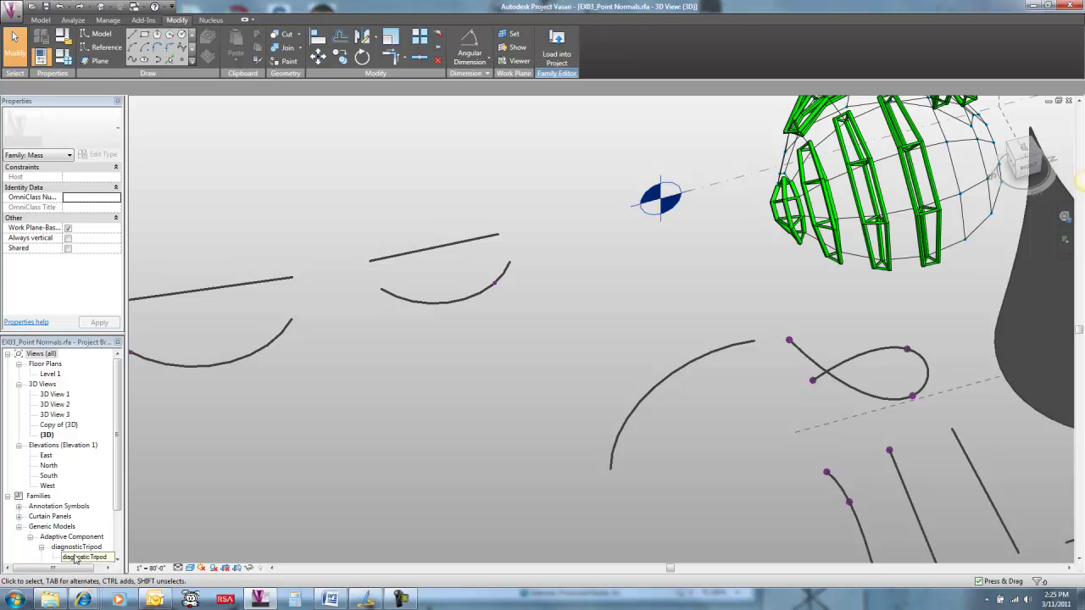
Switch to the diagnosticTripod.rfa family and select its adaptive placement point to examine it
{"action": "key", "text": "ctrl+Tab"}
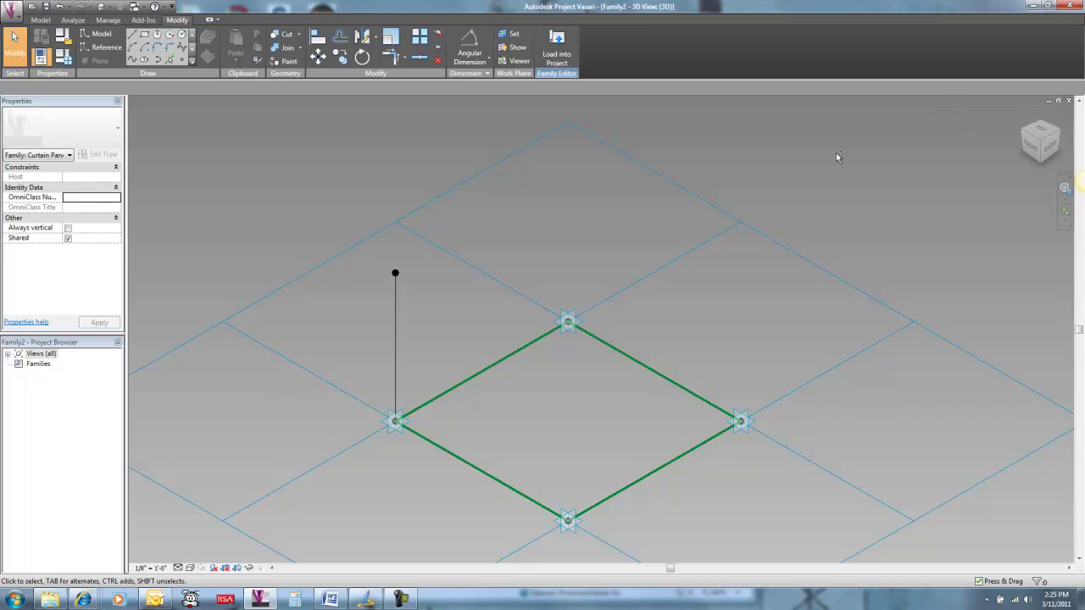
{"action": "key", "text": "ctrl+Tab"}
{"action": "scroll", "coordinate": [716, 394], "scroll_direction": "up", "scroll_amount": 3}
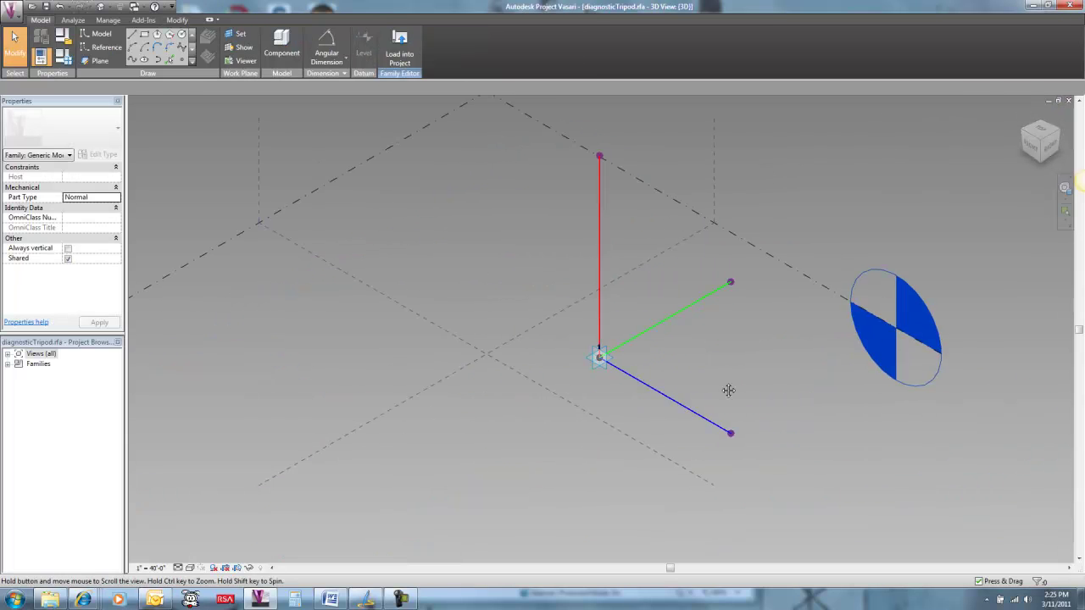
{"action": "middle_click_drag", "start_coordinate": [729, 390], "coordinate": [532, 392]}
{"action": "left_click", "coordinate": [521, 388]}
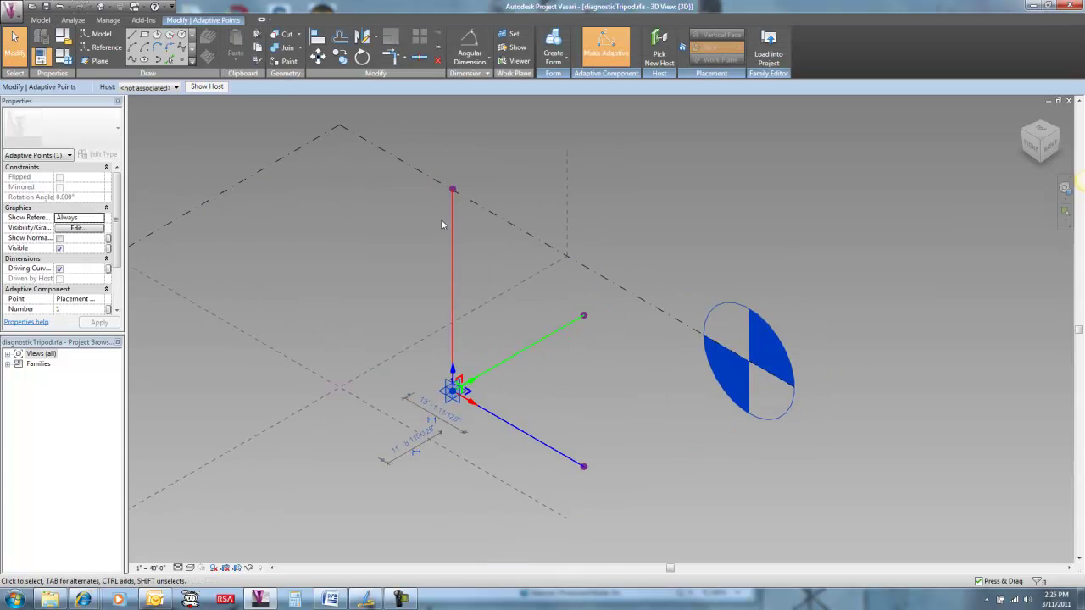
{"action": "middle_click_drag", "start_coordinate": [532, 240], "coordinate": [491, 283], "text": "shift"}
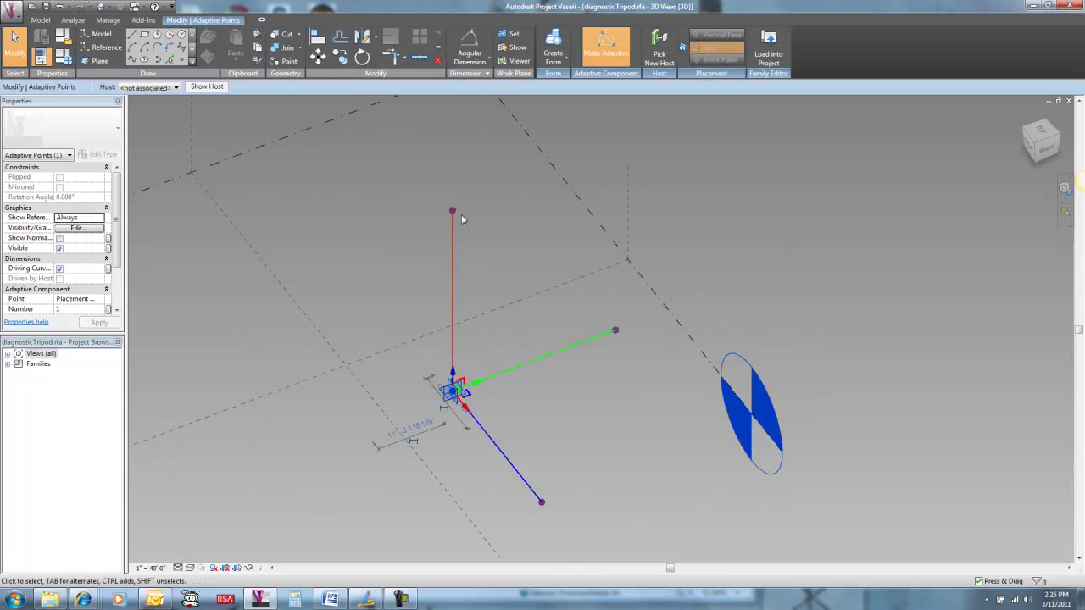
Examine the hosted reference point at the top of the red line and how the tripod's lines meet at the adaptive point
{"action": "left_click", "coordinate": [453, 211]}
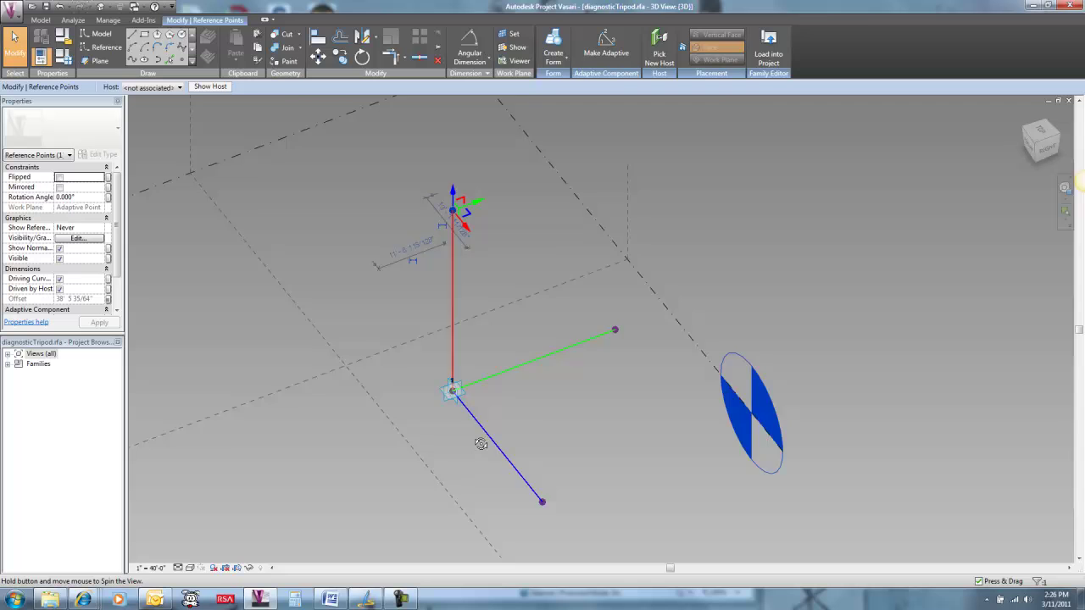
{"action": "middle_click_drag", "start_coordinate": [480, 443], "coordinate": [455, 411], "text": "shift"}
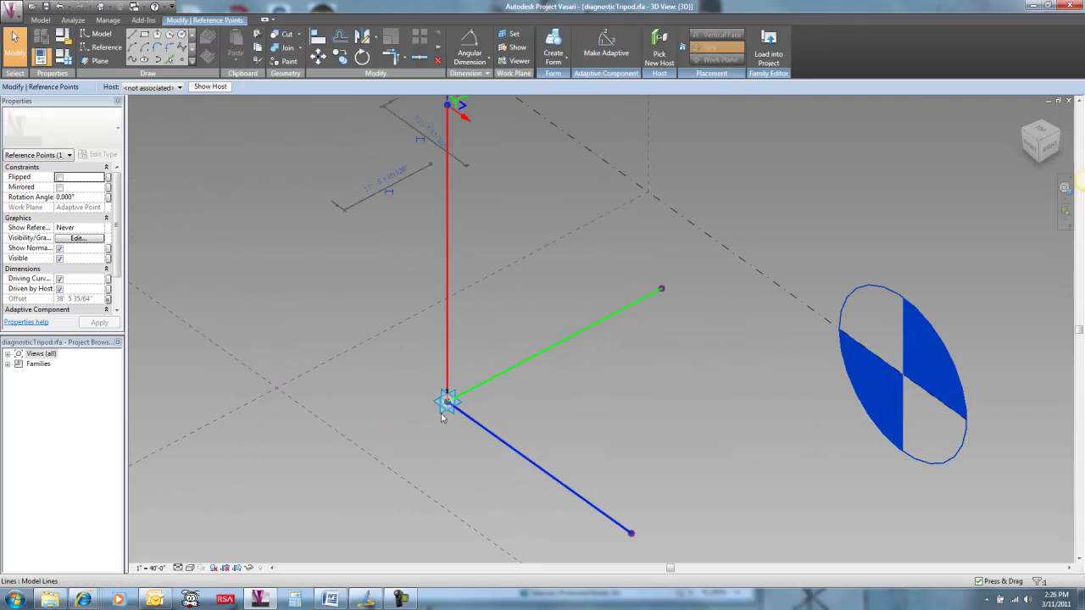
{"action": "scroll", "coordinate": [445, 406], "scroll_direction": "up", "scroll_amount": 2}
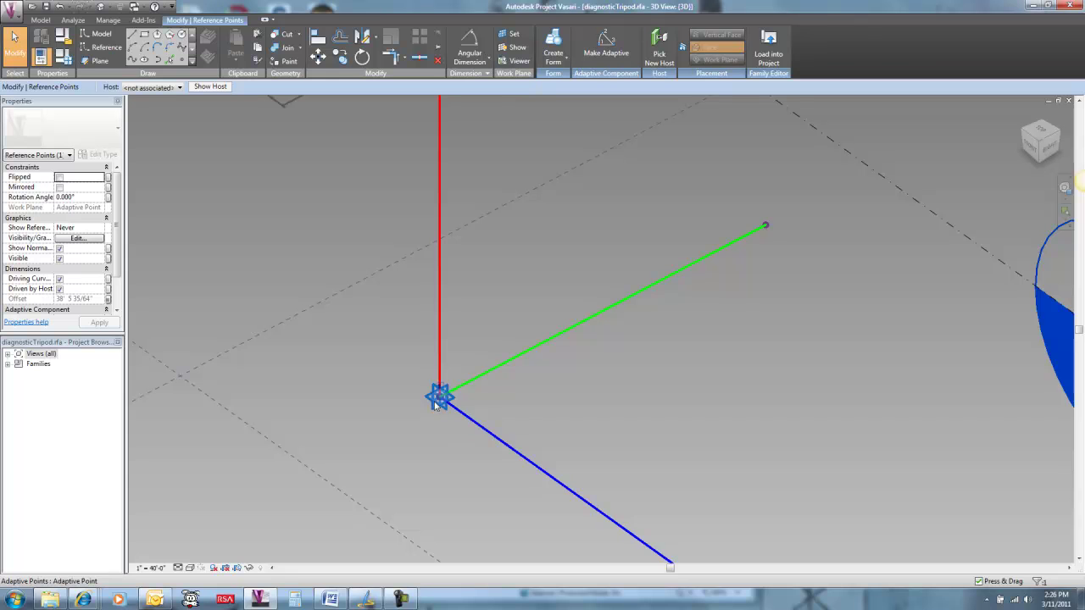
{"action": "scroll", "coordinate": [619, 373], "scroll_direction": "down", "scroll_amount": 3}
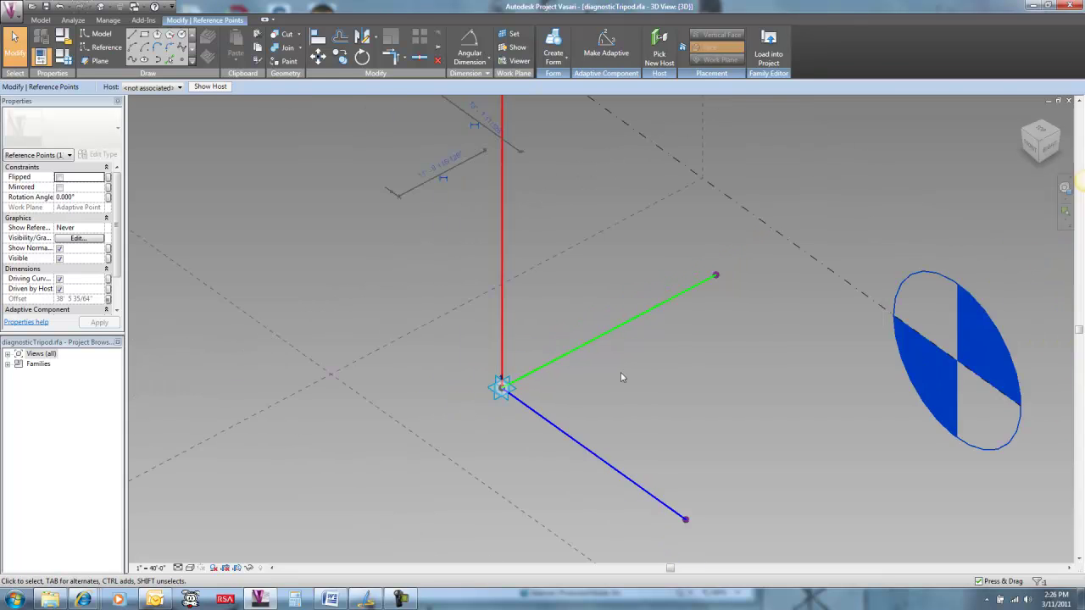
{"action": "middle_click_drag", "start_coordinate": [625, 375], "coordinate": [538, 412]}
{"action": "scroll", "coordinate": [475, 415], "scroll_direction": "down", "scroll_amount": 1}
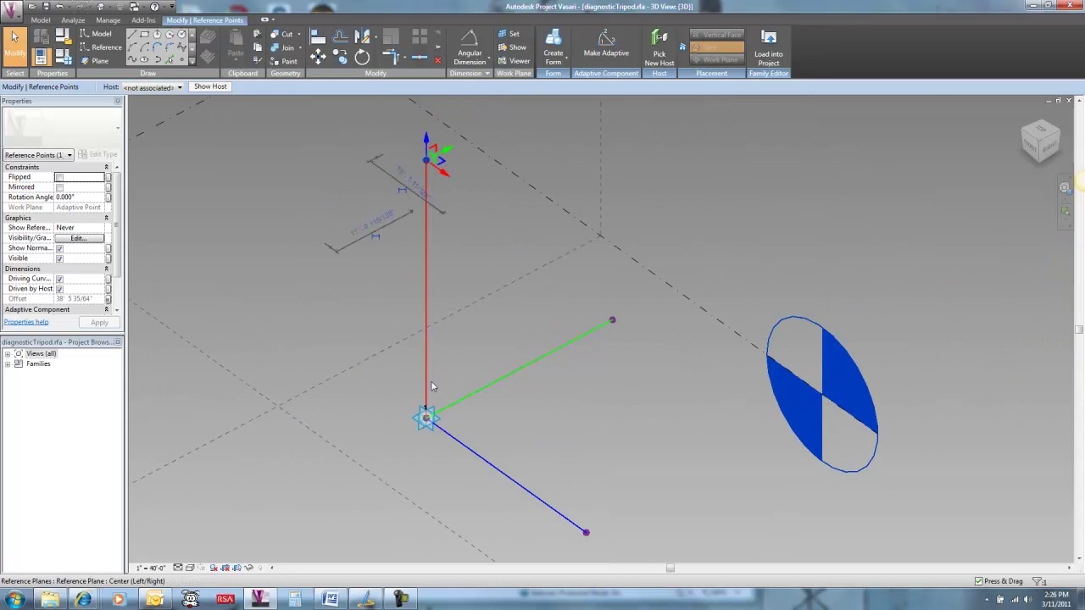
{"action": "left_click", "coordinate": [409, 297]}
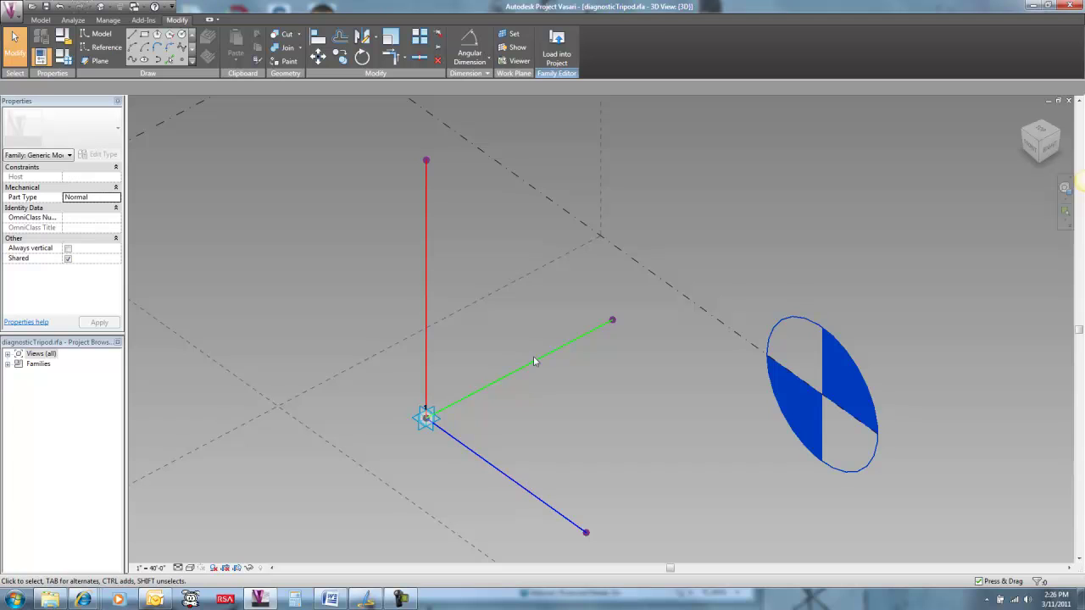
{"action": "scroll", "coordinate": [586, 453], "scroll_direction": "down", "scroll_amount": 3}
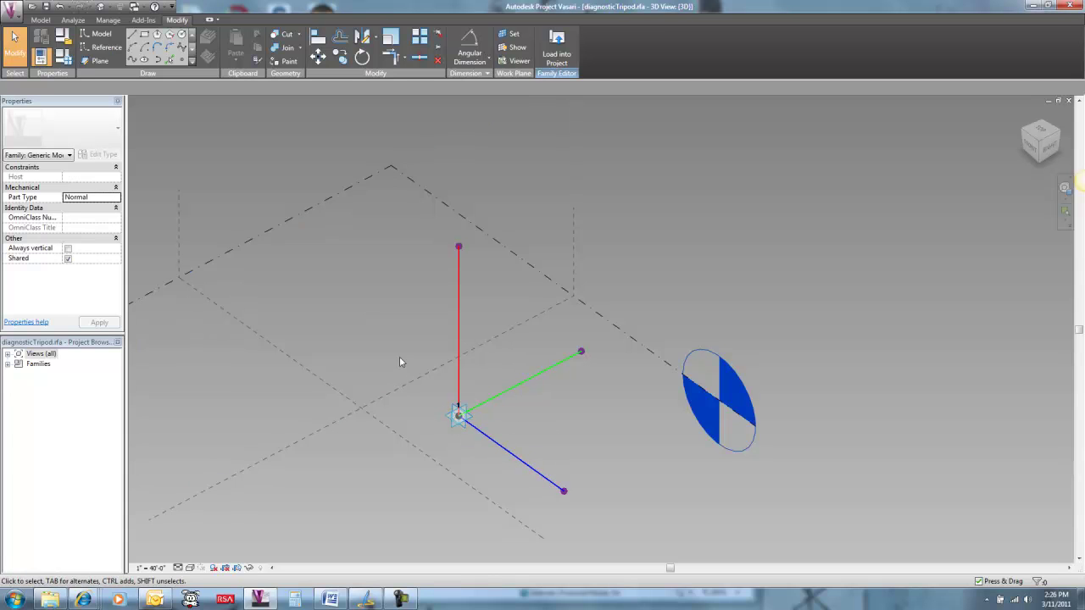
Return to EX03_Point Normals.rfa and place a diagnosticTripod component on Level 1, just in front of the gridded surface
{"action": "key", "text": "ctrl+Tab"}
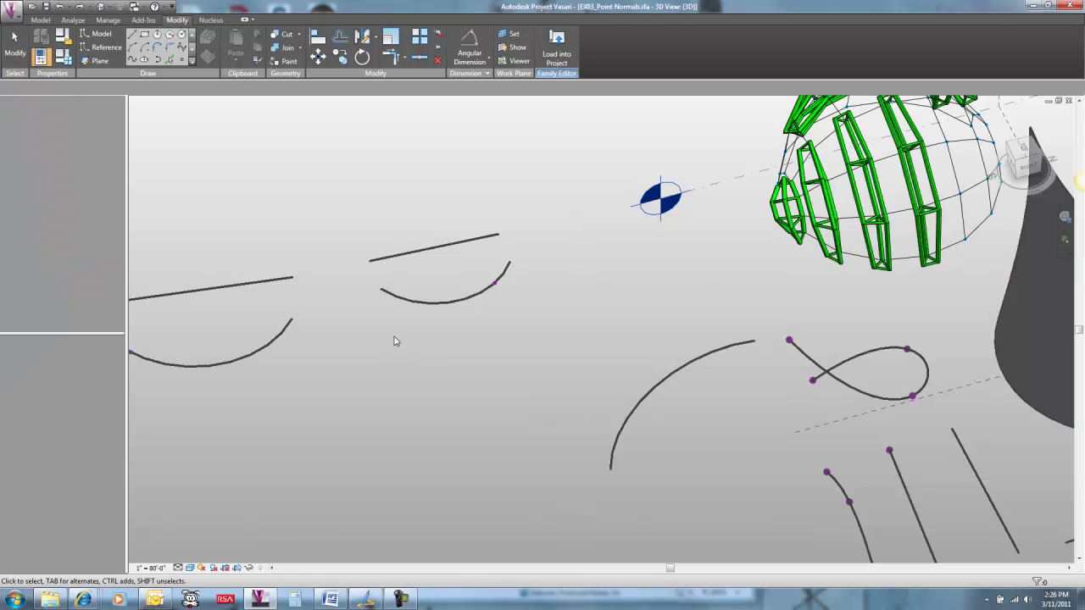
{"action": "middle_click_drag", "start_coordinate": [518, 325], "coordinate": [548, 288], "text": "shift"}
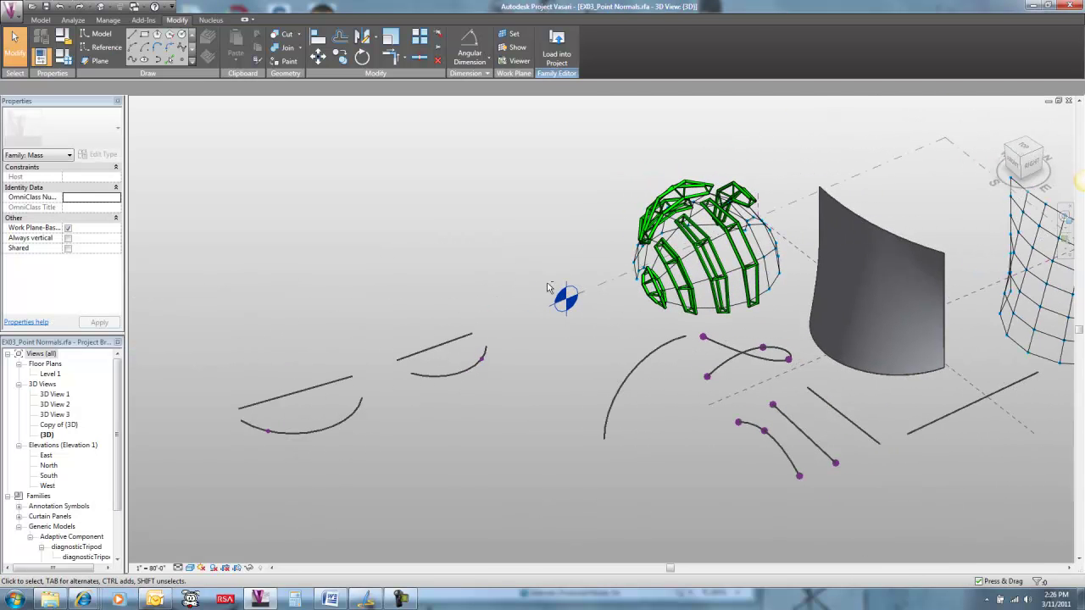
{"action": "left_click_drag", "start_coordinate": [74, 556], "coordinate": [463, 457]}
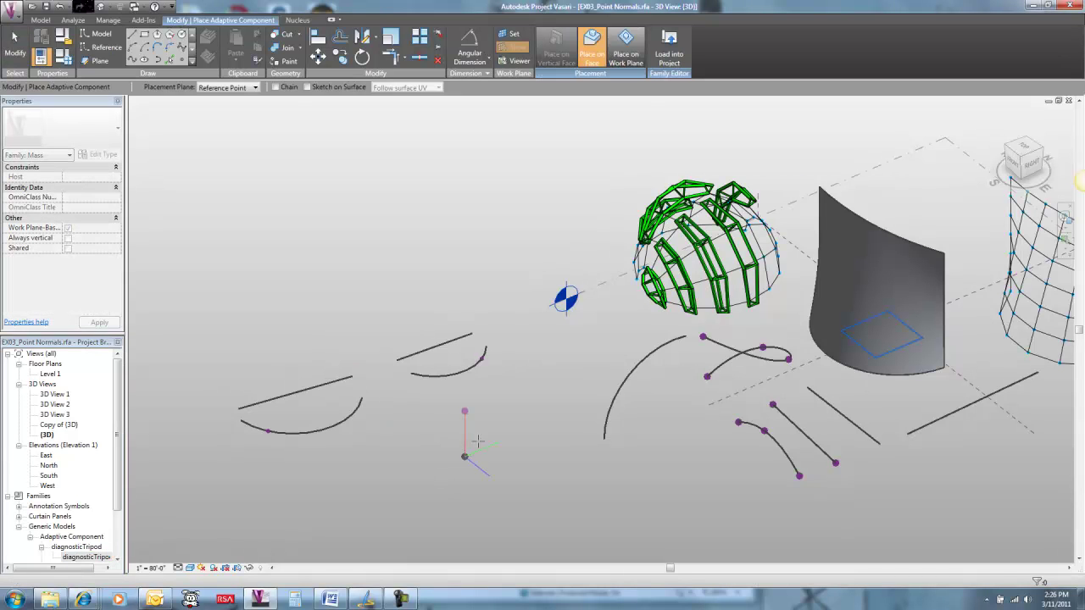
{"action": "left_click", "coordinate": [255, 89]}
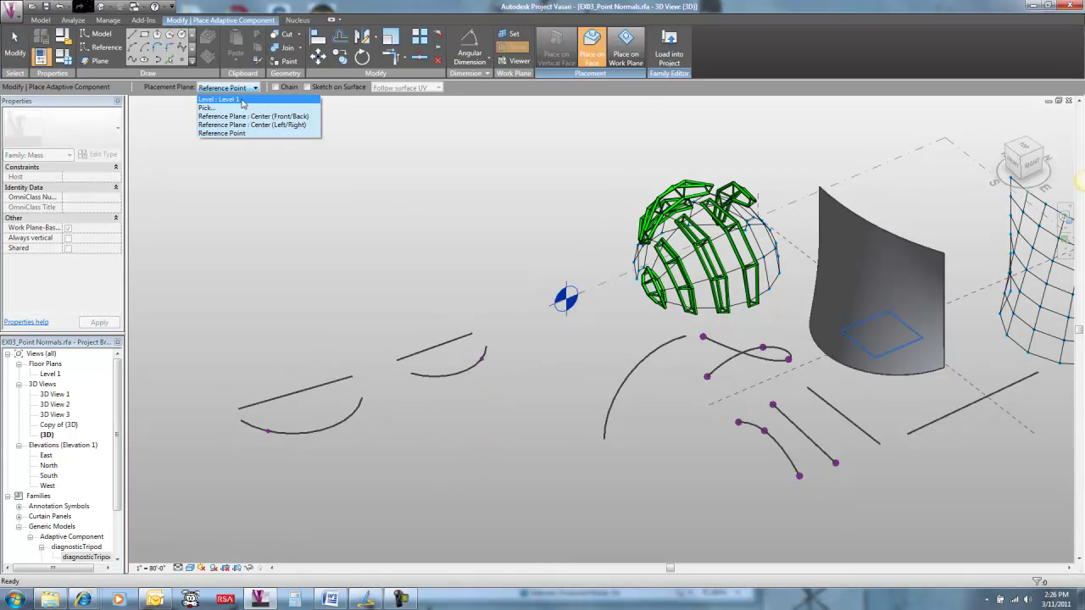
{"action": "left_click", "coordinate": [223, 95]}
{"action": "middle_click_drag", "start_coordinate": [479, 319], "coordinate": [244, 327]}
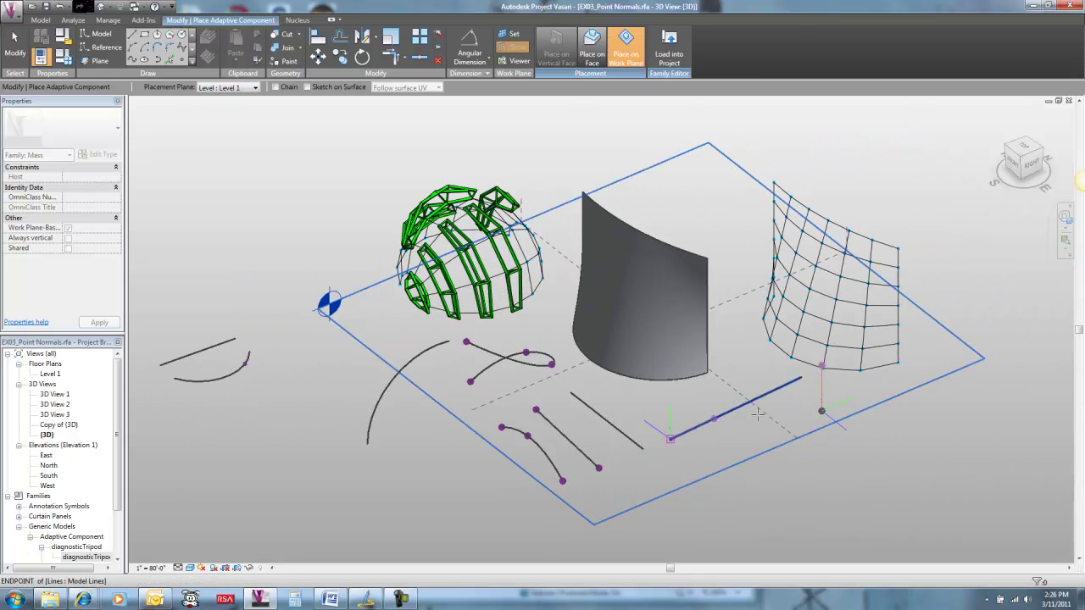
{"action": "scroll", "coordinate": [824, 413], "scroll_direction": "up", "scroll_amount": 4}
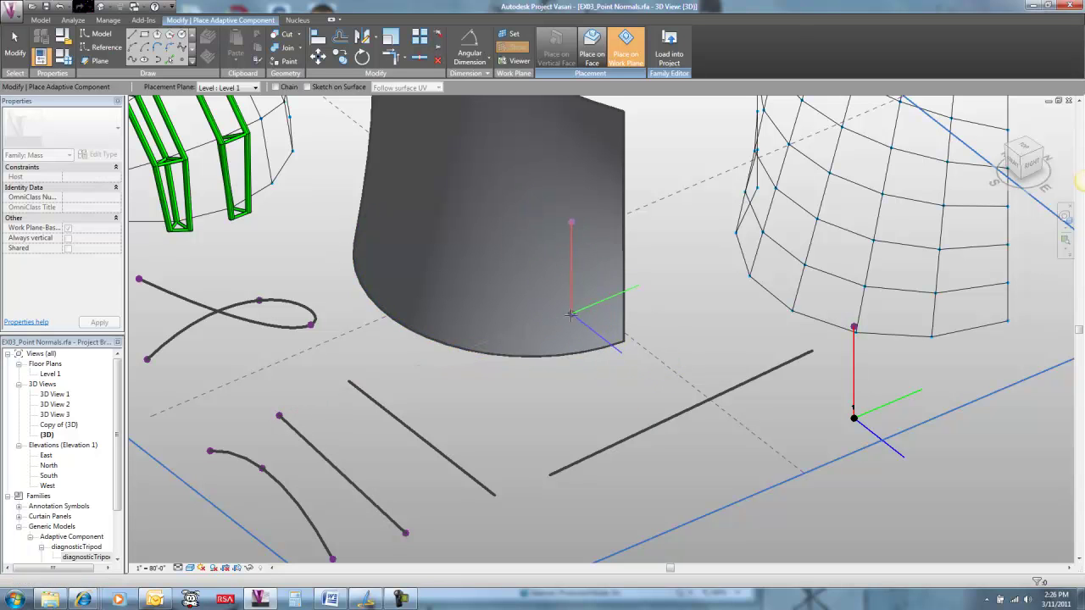
{"action": "key", "text": "Escape"}
{"action": "key", "text": "Return"}
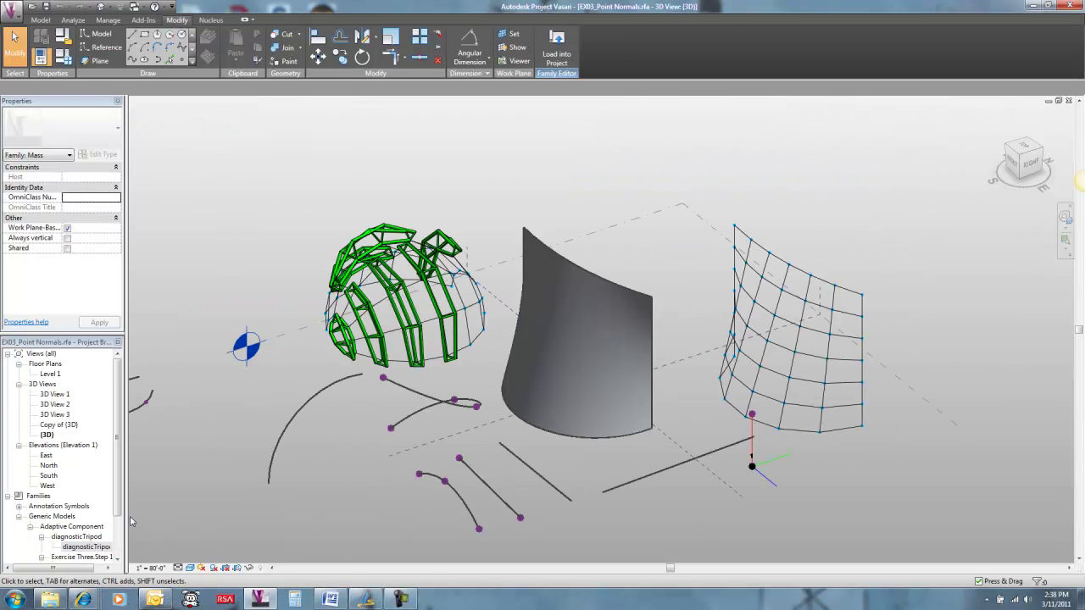
Place another diagnosticTripod on the face of the solid curved surface and select its adaptive point
{"action": "left_click_drag", "start_coordinate": [68, 548], "coordinate": [404, 491]}
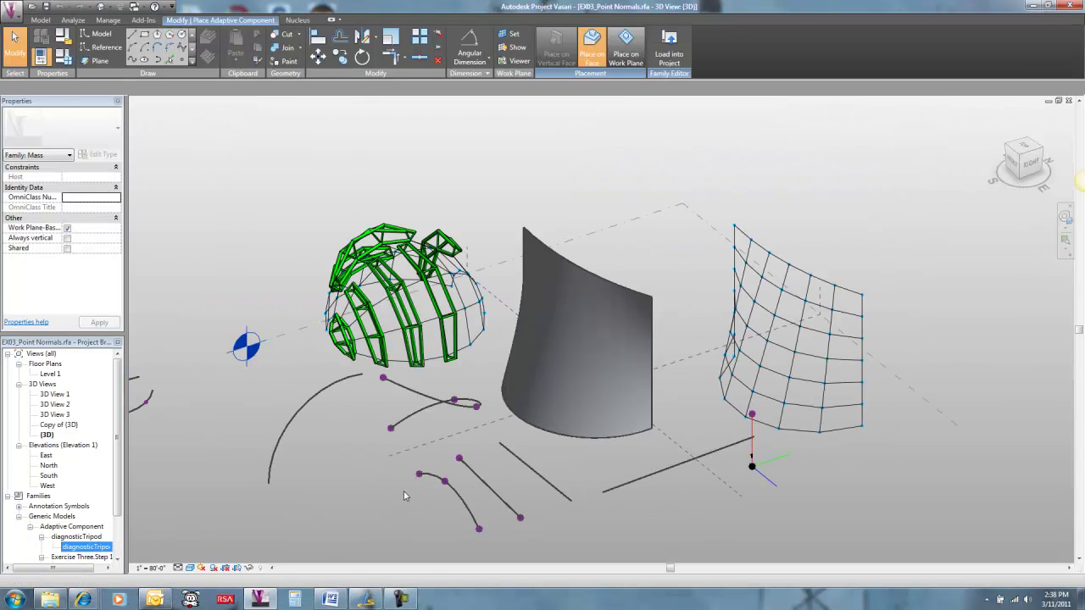
{"action": "left_click", "coordinate": [590, 329]}
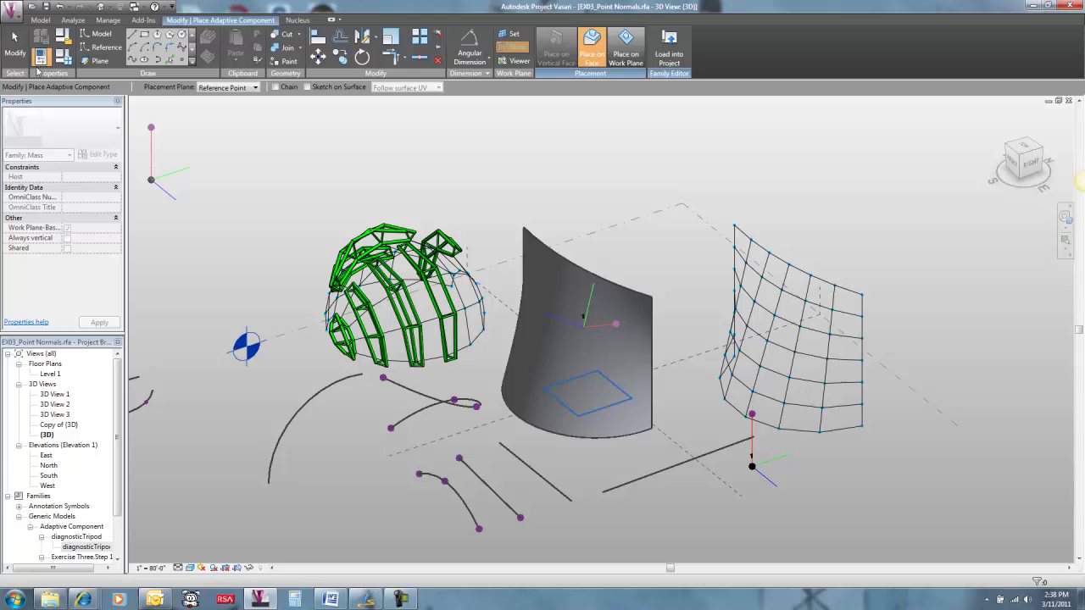
{"action": "key", "text": "Escape"}
{"action": "left_click", "coordinate": [586, 333]}
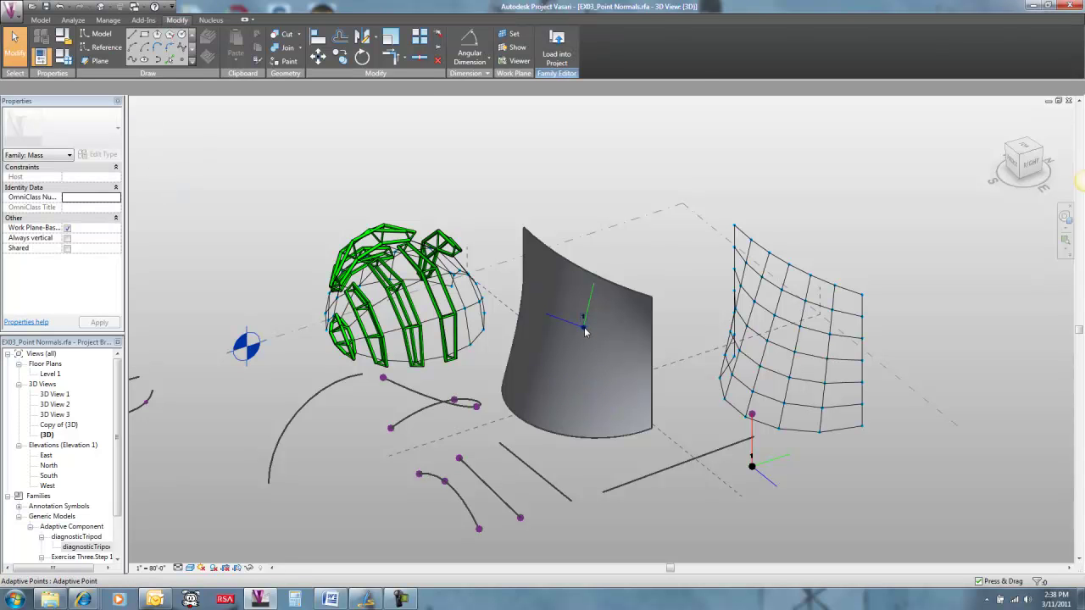
Examine the face-hosted diagnosticTripod from both sides of the solid curved surface to see how its lines are oriented
{"action": "middle_click_drag", "start_coordinate": [697, 378], "coordinate": [271, 417], "text": "shift"}
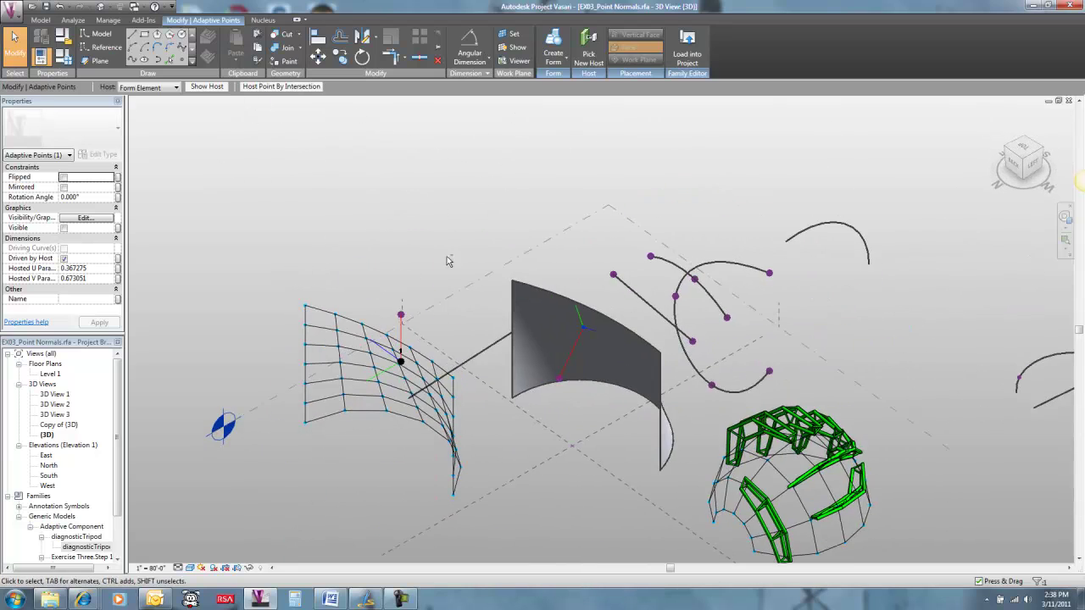
{"action": "middle_click_drag", "start_coordinate": [449, 260], "coordinate": [843, 319], "text": "shift"}
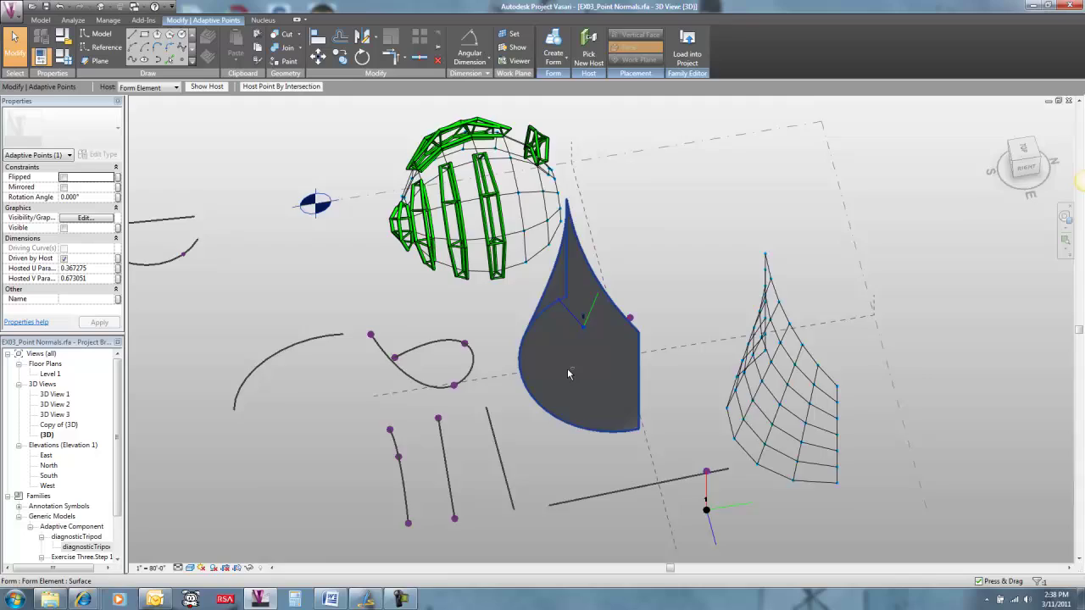
{"action": "mouse_move", "coordinate": [567, 368]}
{"action": "middle_mouse_down", "text": "shift"}
{"action": "mouse_move", "coordinate": [590, 331]}
{"action": "mouse_move", "coordinate": [569, 362]}
{"action": "middle_mouse_up", "text": "shift"}
{"action": "scroll", "coordinate": [569, 366], "scroll_direction": "up", "scroll_amount": 3}
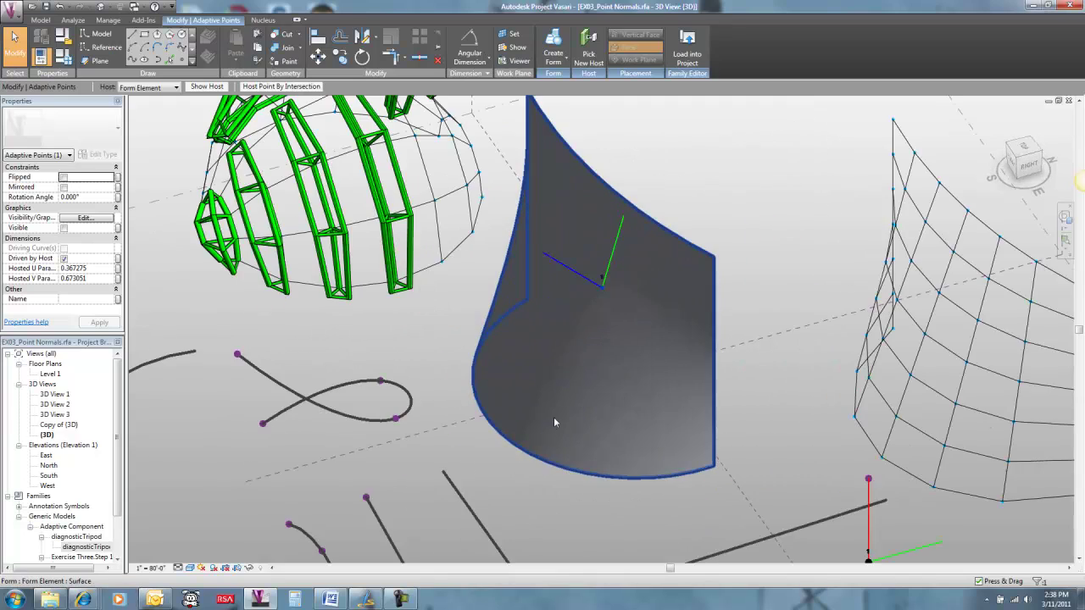
{"action": "middle_click_drag", "start_coordinate": [528, 447], "coordinate": [491, 428], "text": "shift"}
Try to stretch the arc at the base of the solid curved surface
{"action": "left_click", "coordinate": [500, 466]}
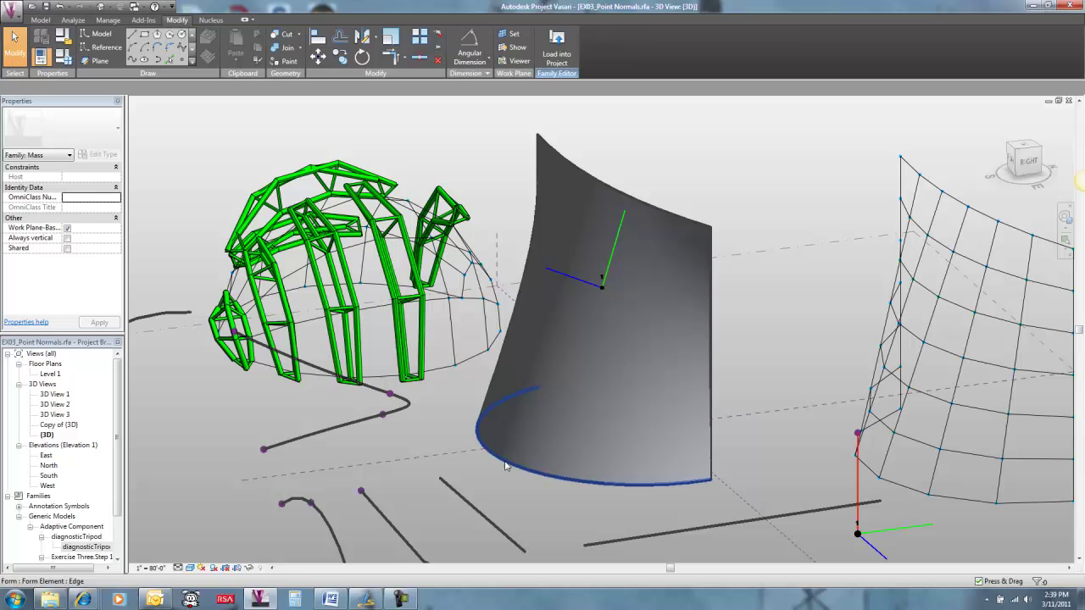
{"action": "left_click_drag", "start_coordinate": [514, 458], "coordinate": [784, 377]}
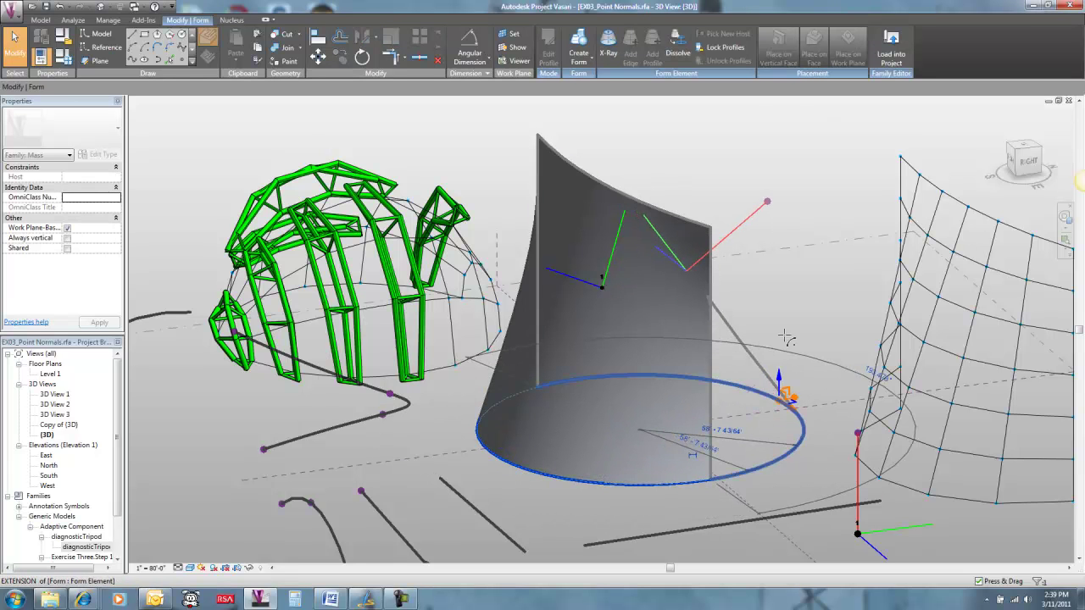
{"action": "left_click", "coordinate": [801, 276]}
Copy the diagnosticTripod on the convex side of the solid curved surface to a lower spot on the same face
{"action": "middle_click_drag", "start_coordinate": [796, 288], "coordinate": [513, 361], "text": "shift"}
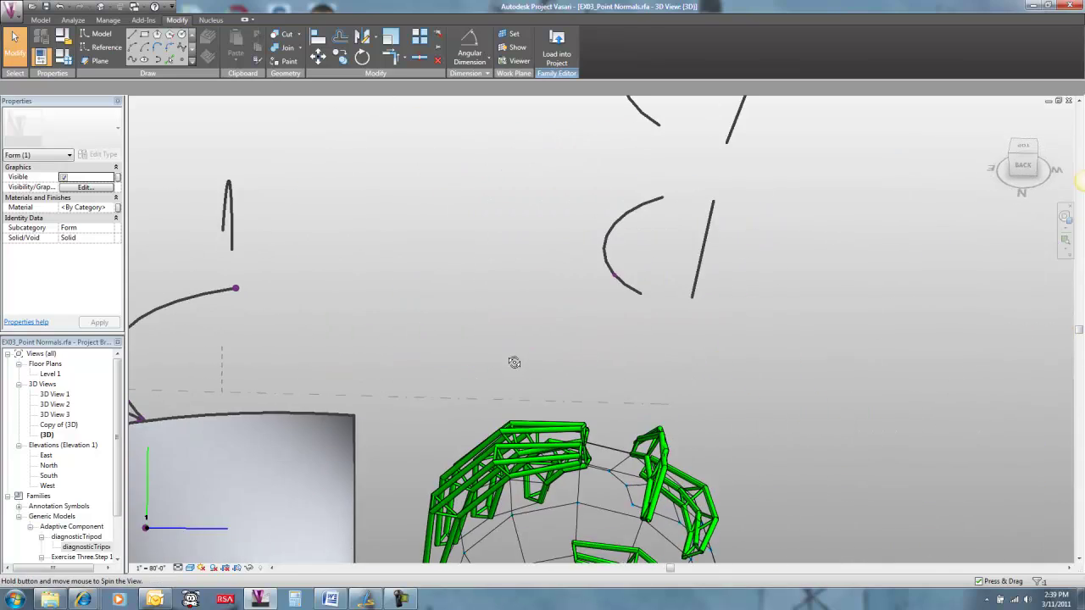
{"action": "middle_click_drag", "start_coordinate": [543, 284], "coordinate": [625, 417]}
{"action": "middle_click_drag", "start_coordinate": [437, 458], "coordinate": [466, 284], "text": "shift"}
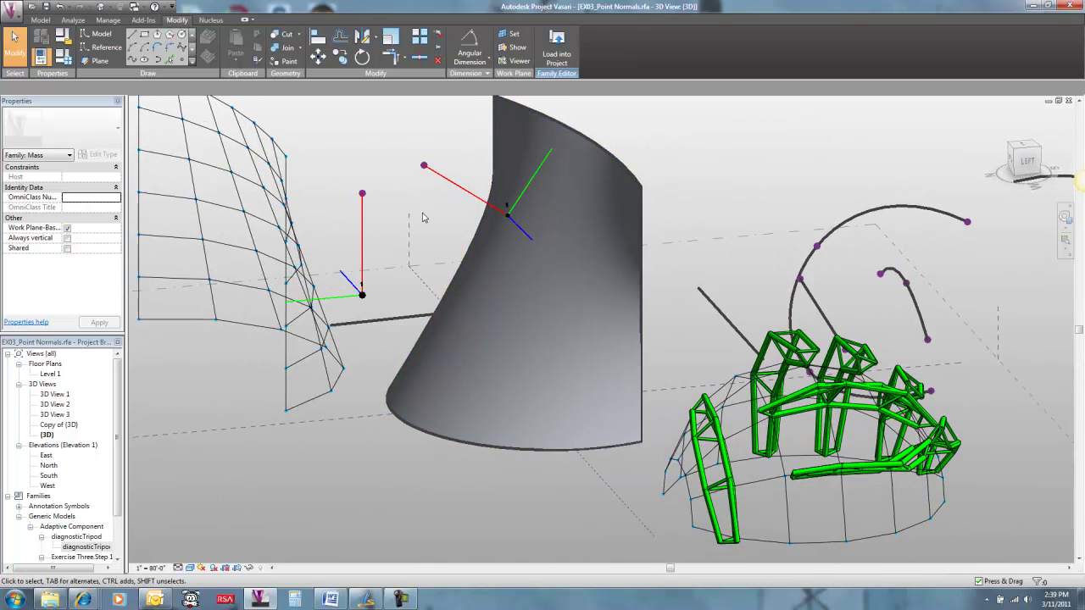
{"action": "middle_click_drag", "start_coordinate": [423, 221], "coordinate": [461, 229], "text": "shift"}
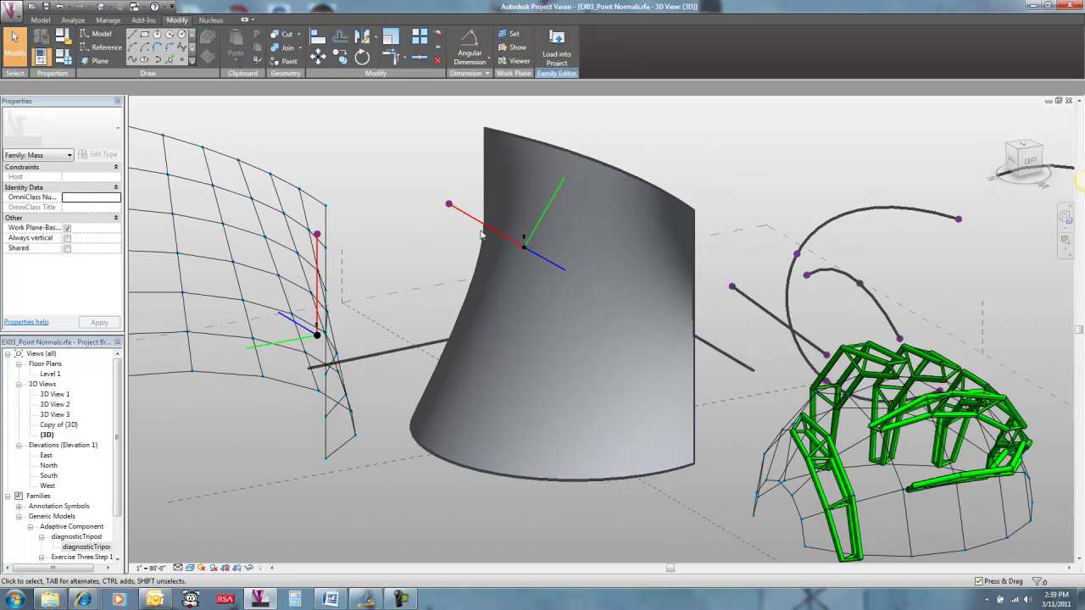
{"action": "left_click", "coordinate": [459, 212]}
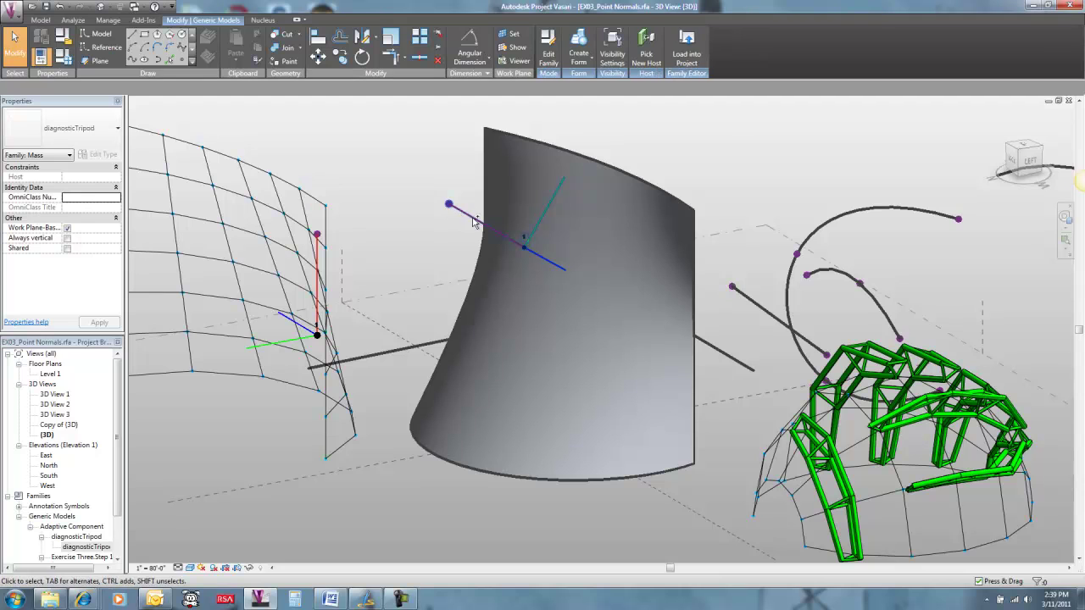
{"action": "left_click", "coordinate": [473, 222]}
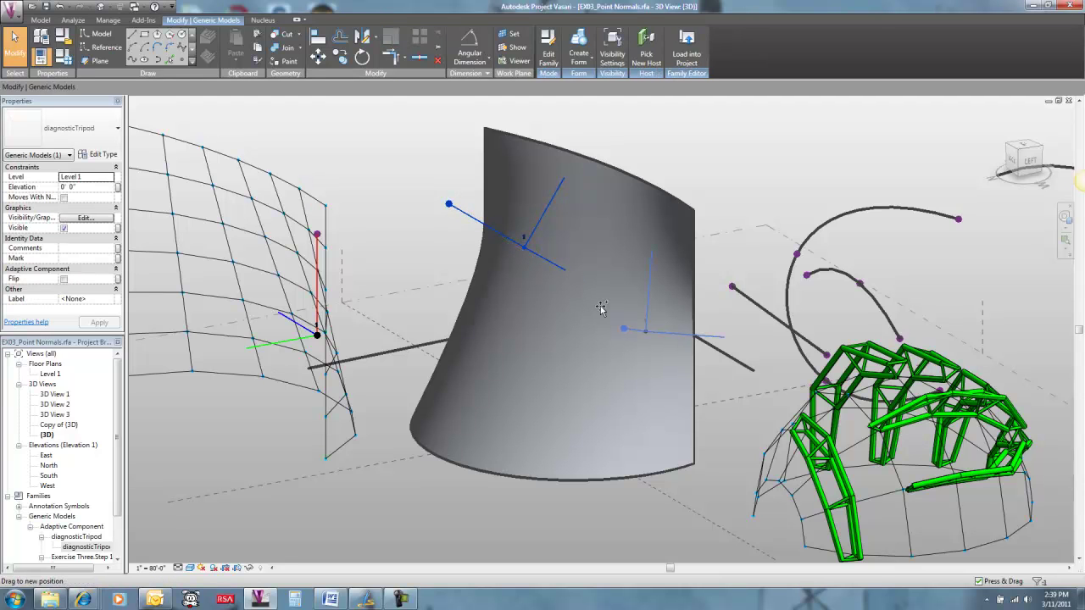
{"action": "left_click", "coordinate": [646, 331]}
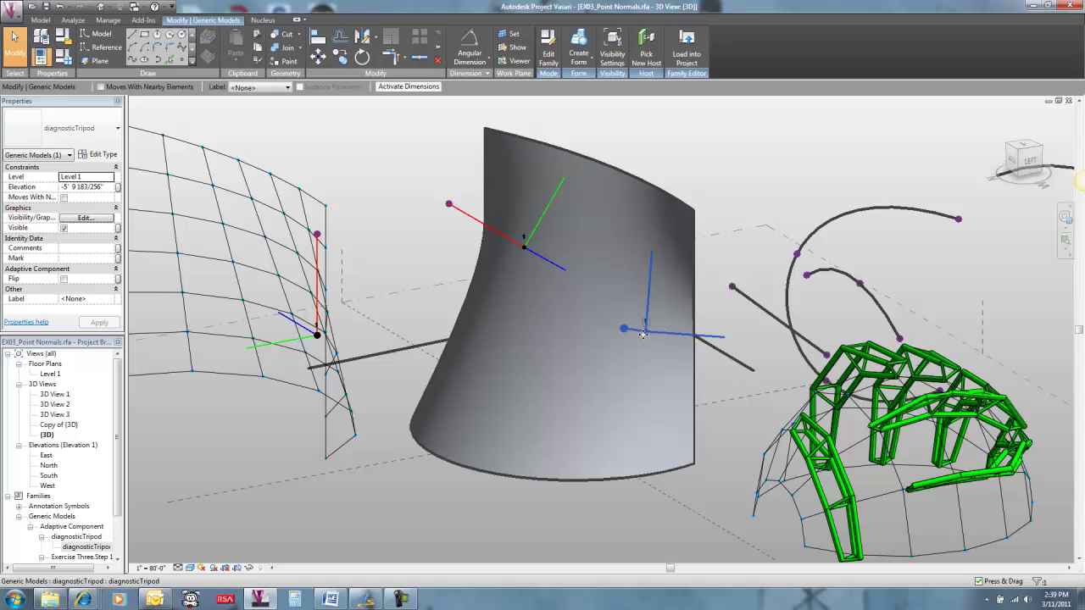
Move the copied tripod across the curved face and down to the surface's bottom edge
{"action": "left_click_drag", "start_coordinate": [642, 334], "coordinate": [572, 360]}
{"action": "left_click_drag", "start_coordinate": [510, 383], "coordinate": [556, 393]}
{"action": "middle_click_drag", "start_coordinate": [555, 393], "coordinate": [607, 379], "text": "shift"}
{"action": "left_click_drag", "start_coordinate": [509, 388], "coordinate": [637, 357]}
{"action": "left_click_drag", "start_coordinate": [617, 432], "coordinate": [574, 484]}
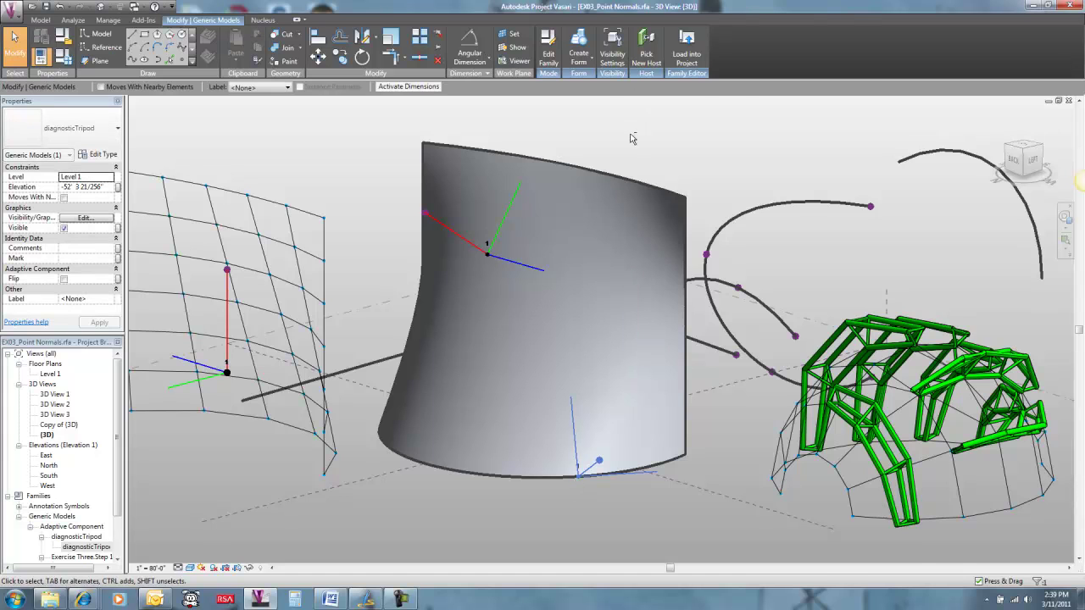
Slide the copied tripod along the arc of the bottom edge while checking its direction in plan
{"action": "middle_click_drag", "start_coordinate": [630, 138], "coordinate": [621, 531], "text": "shift"}
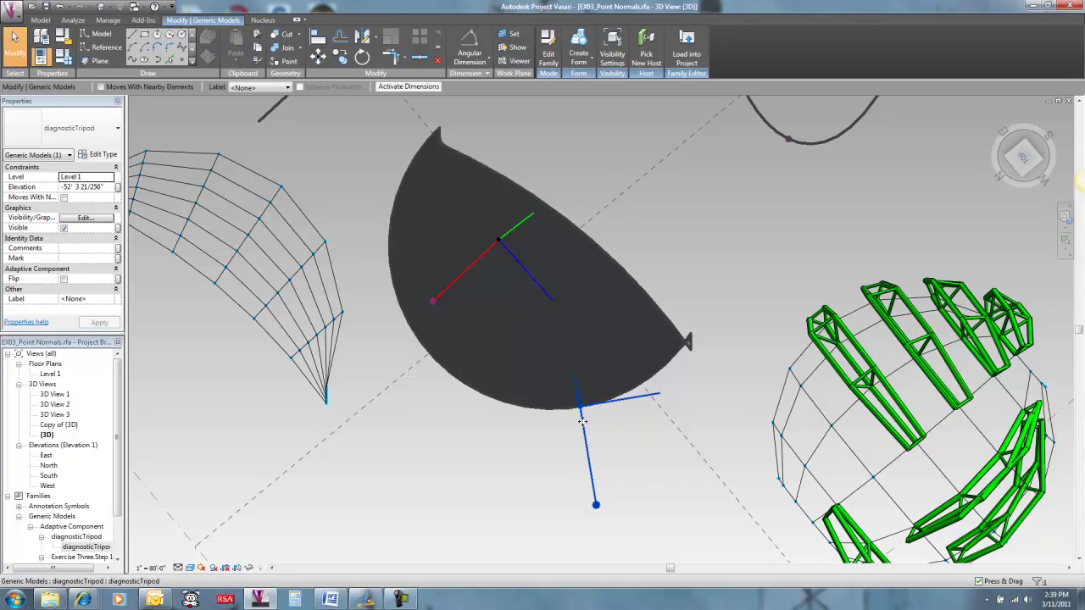
{"action": "left_click_drag", "start_coordinate": [535, 431], "coordinate": [464, 490]}
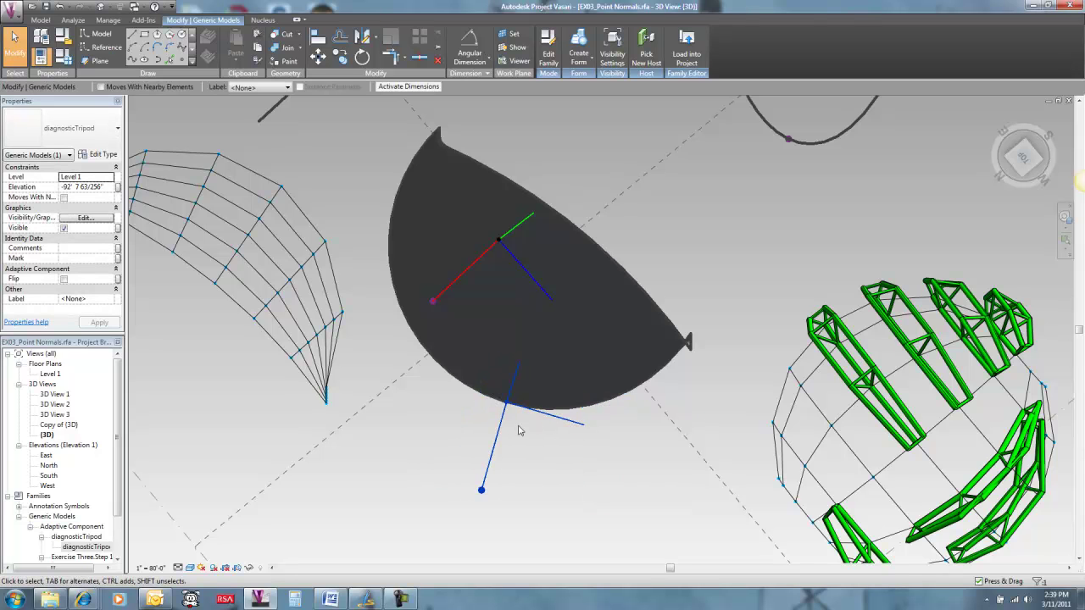
{"action": "middle_click_drag", "start_coordinate": [537, 438], "coordinate": [430, 213], "text": "shift"}
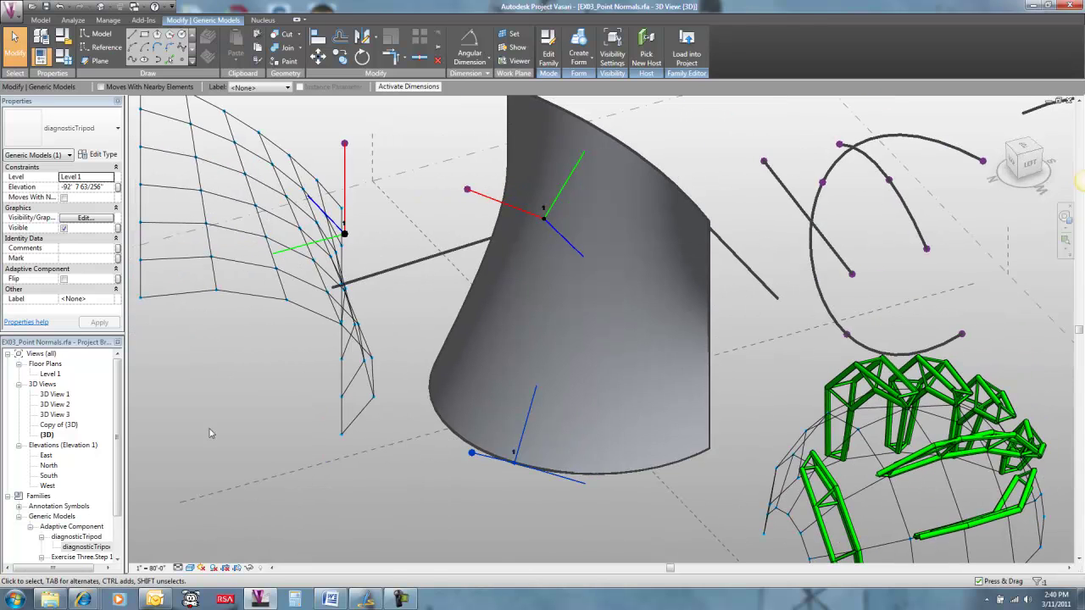
Place a new diagnosticTripod directly on the surface's bottom edge and compare its orientation with the tripod moved there from the face
{"action": "left_click_drag", "start_coordinate": [71, 550], "coordinate": [538, 477]}
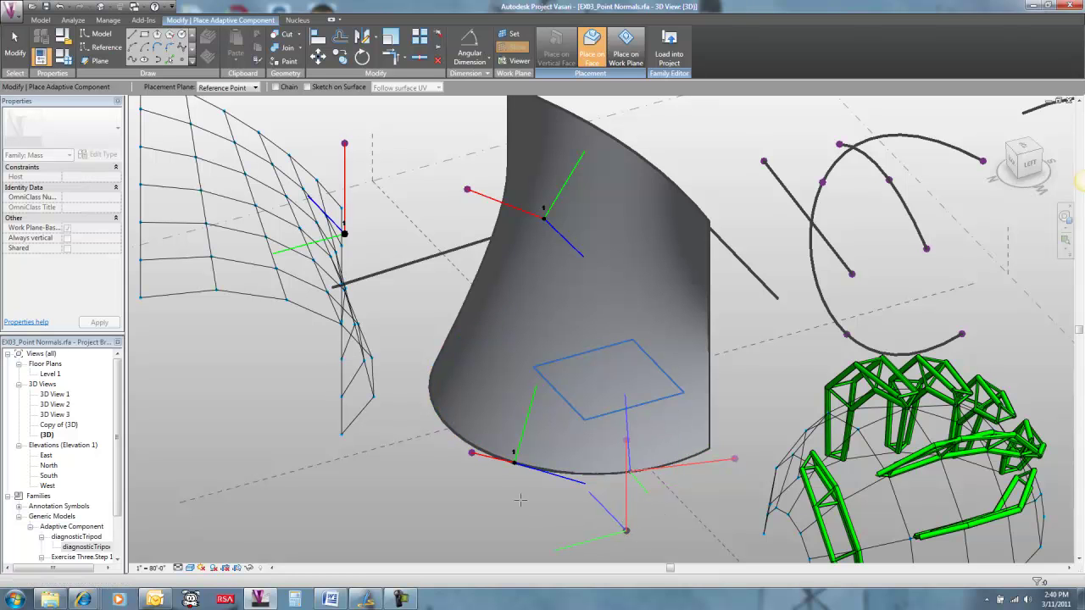
{"action": "left_click", "coordinate": [15, 46]}
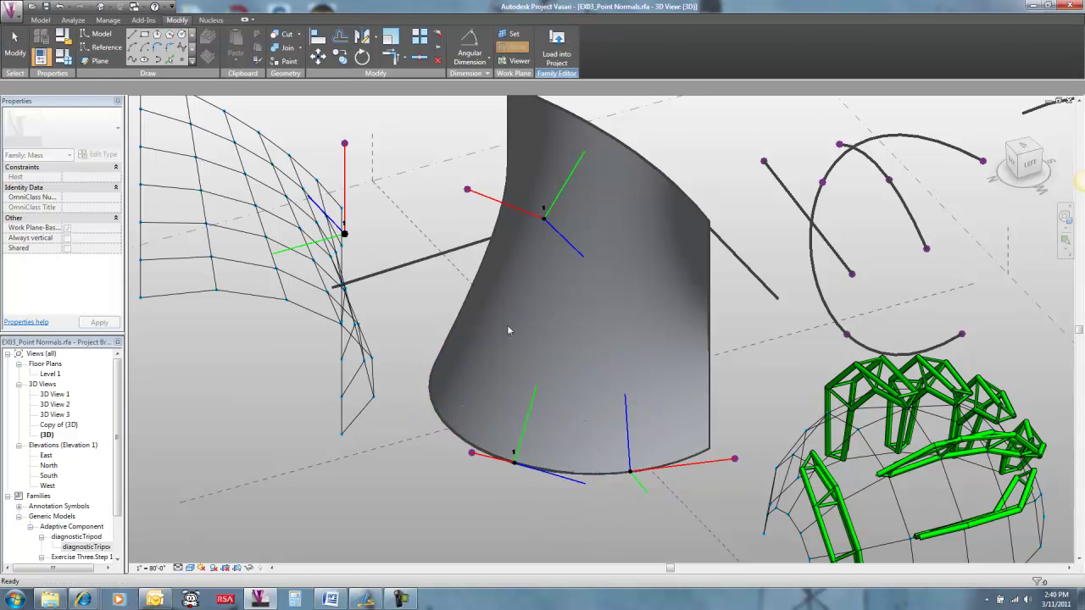
{"action": "left_click", "coordinate": [509, 447]}
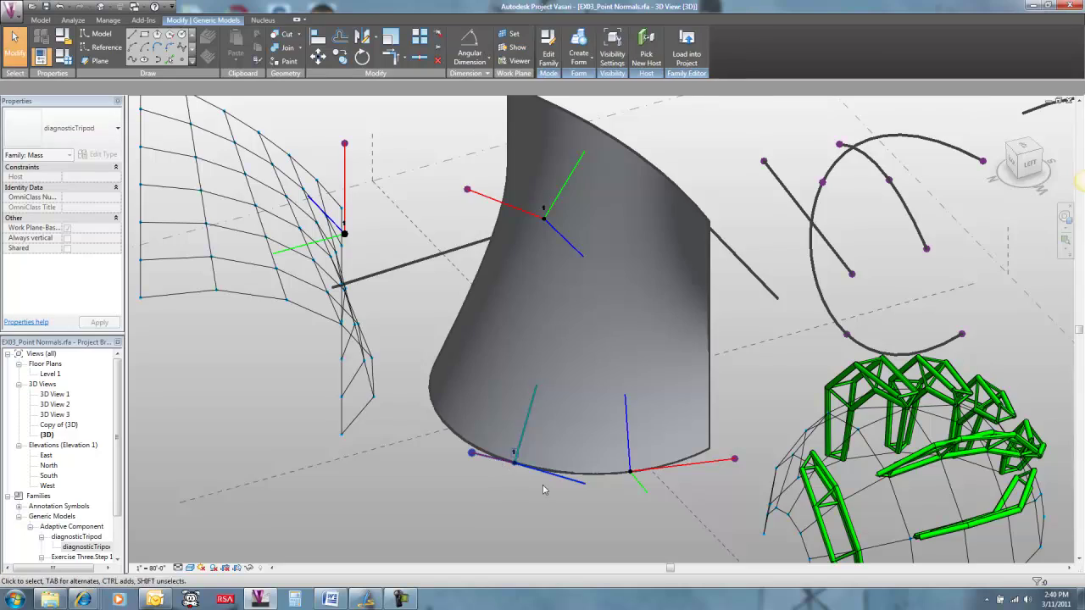
{"action": "mouse_move", "coordinate": [508, 447]}
{"action": "middle_mouse_down", "text": "shift"}
{"action": "mouse_move", "coordinate": [445, 478]}
{"action": "mouse_move", "coordinate": [516, 339]}
{"action": "mouse_move", "coordinate": [588, 388]}
{"action": "mouse_move", "coordinate": [625, 484]}
{"action": "mouse_move", "coordinate": [571, 499]}
{"action": "mouse_move", "coordinate": [500, 449]}
{"action": "mouse_move", "coordinate": [528, 511]}
{"action": "mouse_move", "coordinate": [462, 437]}
{"action": "mouse_move", "coordinate": [459, 400]}
{"action": "middle_mouse_up", "text": "shift"}
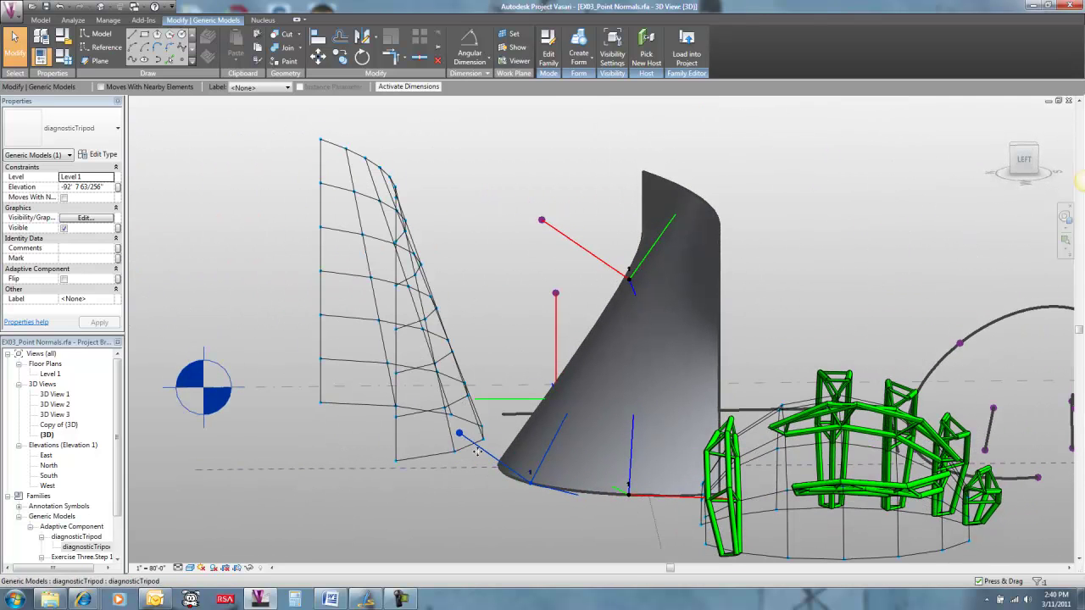
{"action": "middle_click_drag", "start_coordinate": [477, 493], "coordinate": [640, 458], "text": "shift"}
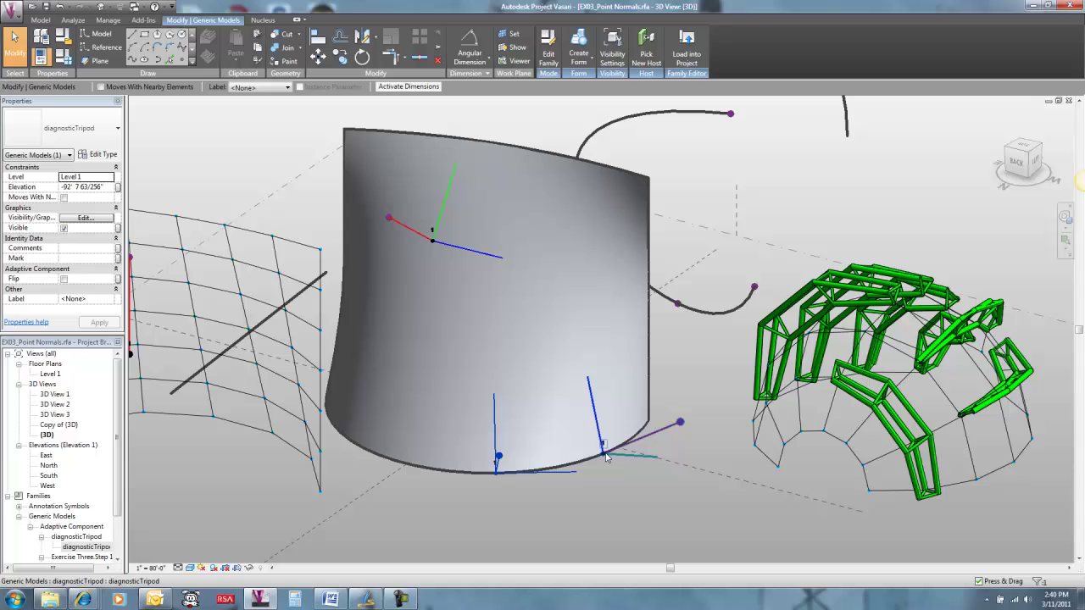
{"action": "scroll", "coordinate": [612, 458], "scroll_direction": "up", "scroll_amount": 5}
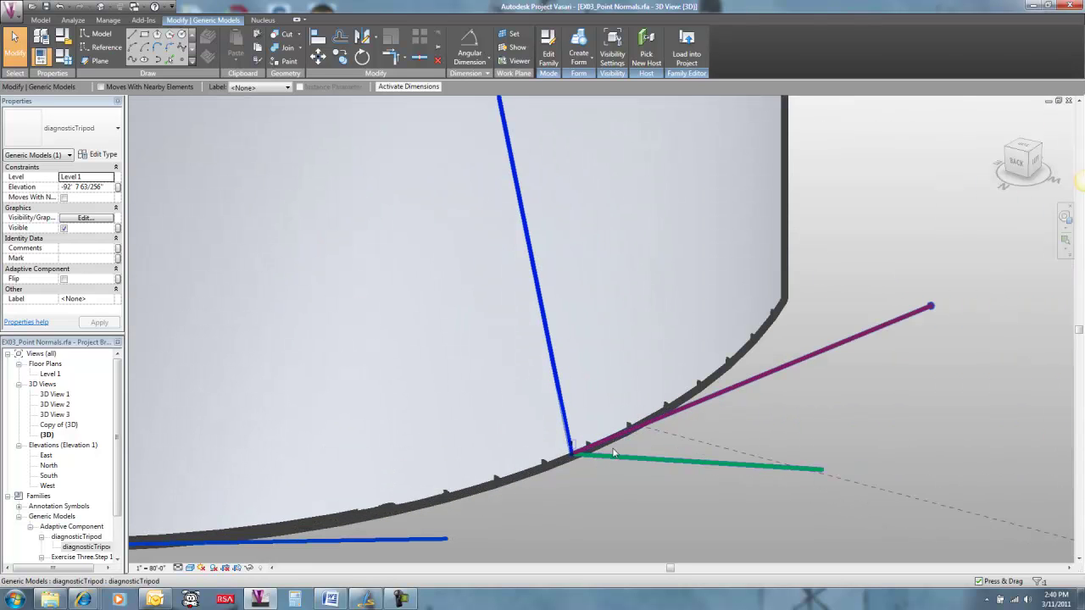
{"action": "scroll", "coordinate": [747, 434], "scroll_direction": "down", "scroll_amount": 5}
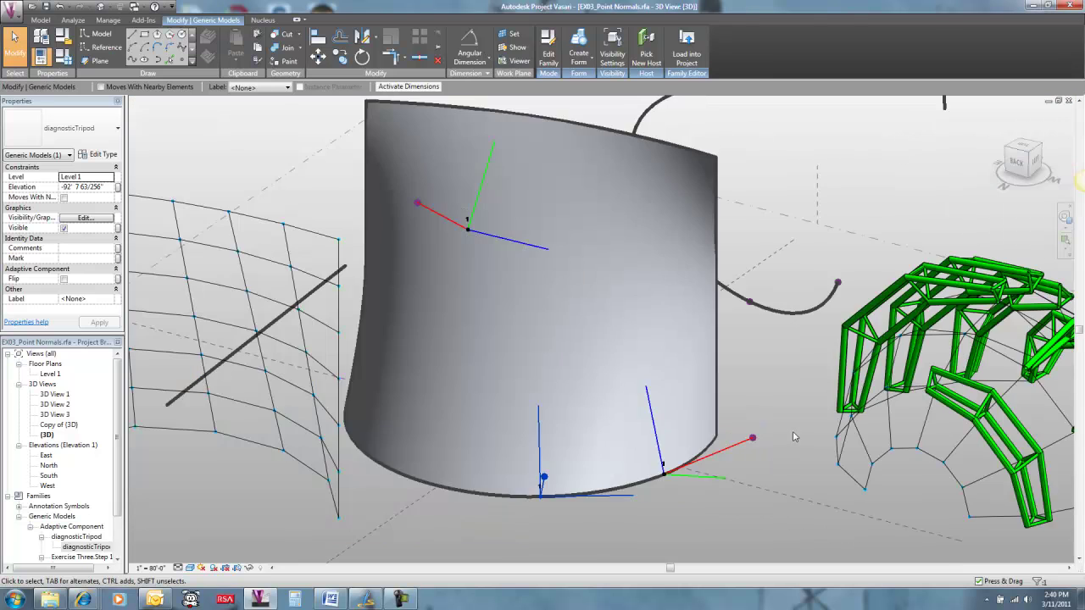
Place another diagnosticTripod on the straight vertical side edge of the solid curved surface
{"action": "middle_click_drag", "start_coordinate": [795, 437], "coordinate": [753, 496], "text": "shift"}
{"action": "left_click_drag", "start_coordinate": [92, 548], "coordinate": [760, 398]}
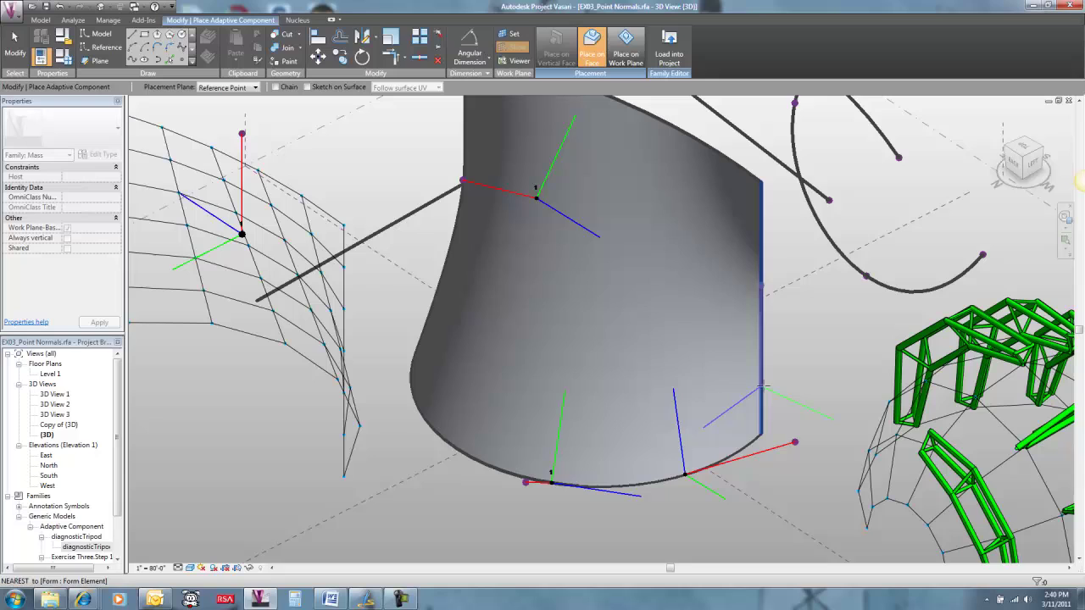
{"action": "middle_click_drag", "start_coordinate": [763, 383], "coordinate": [741, 332], "text": "shift"}
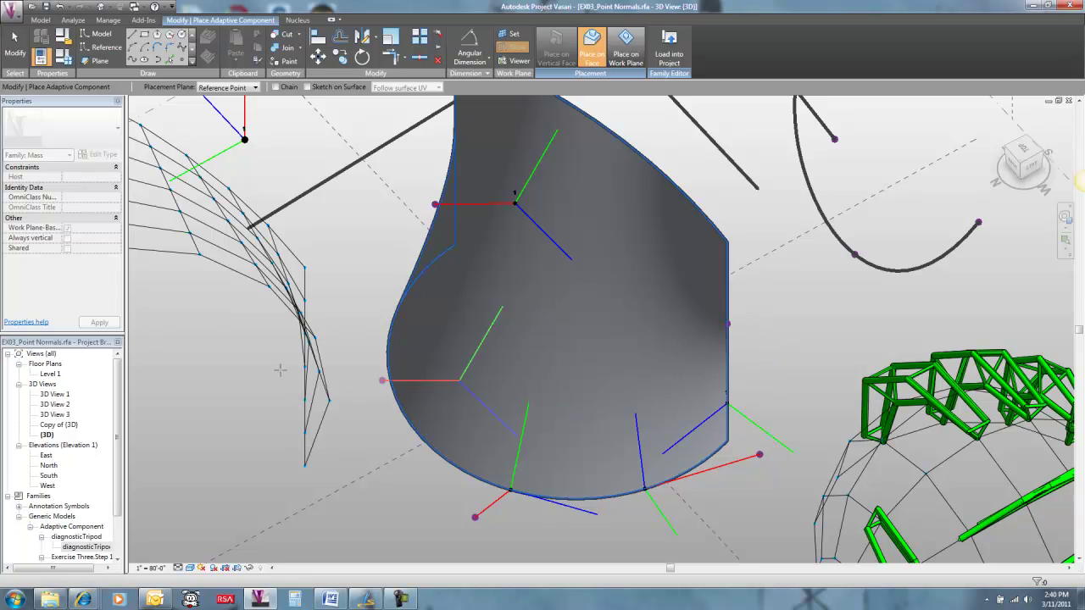
Place a diagnosticTripod on the straight model line beside the Level 1 tripod and end the placement
{"action": "scroll", "coordinate": [687, 250], "scroll_direction": "down", "scroll_amount": 4}
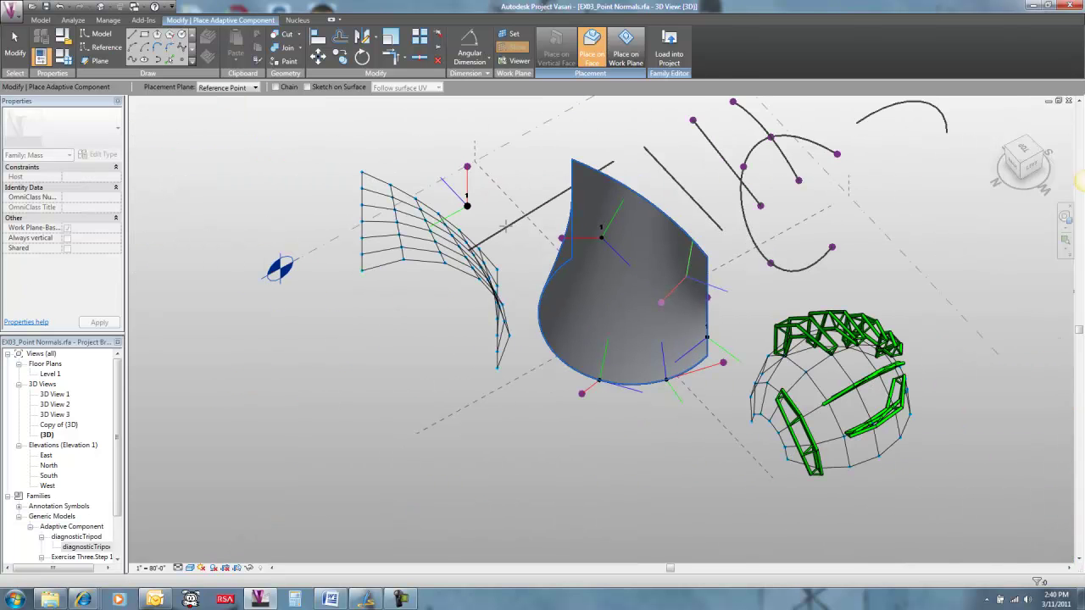
{"action": "middle_click_drag", "start_coordinate": [691, 254], "coordinate": [870, 266], "text": "shift"}
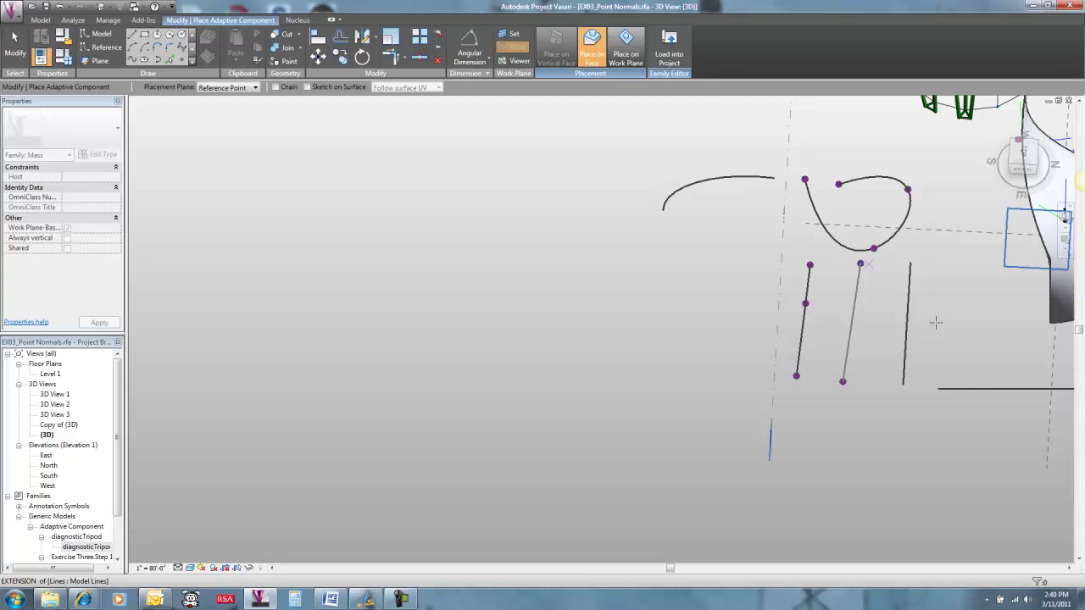
{"action": "middle_click_drag", "start_coordinate": [915, 318], "coordinate": [410, 310]}
{"action": "middle_click_drag", "start_coordinate": [564, 399], "coordinate": [599, 391], "text": "shift"}
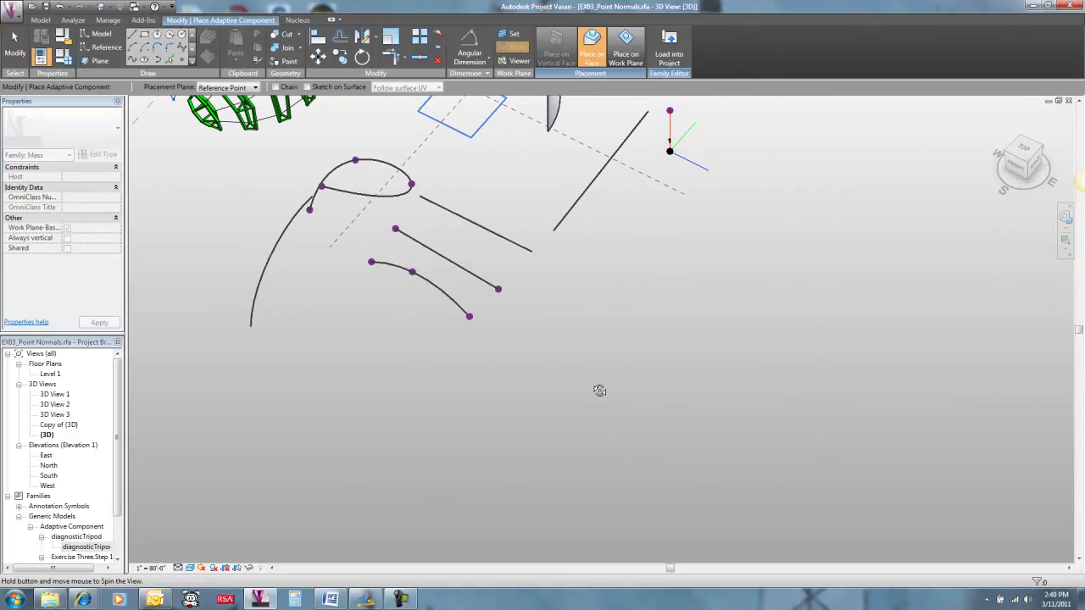
{"action": "middle_click_drag", "start_coordinate": [617, 244], "coordinate": [534, 390]}
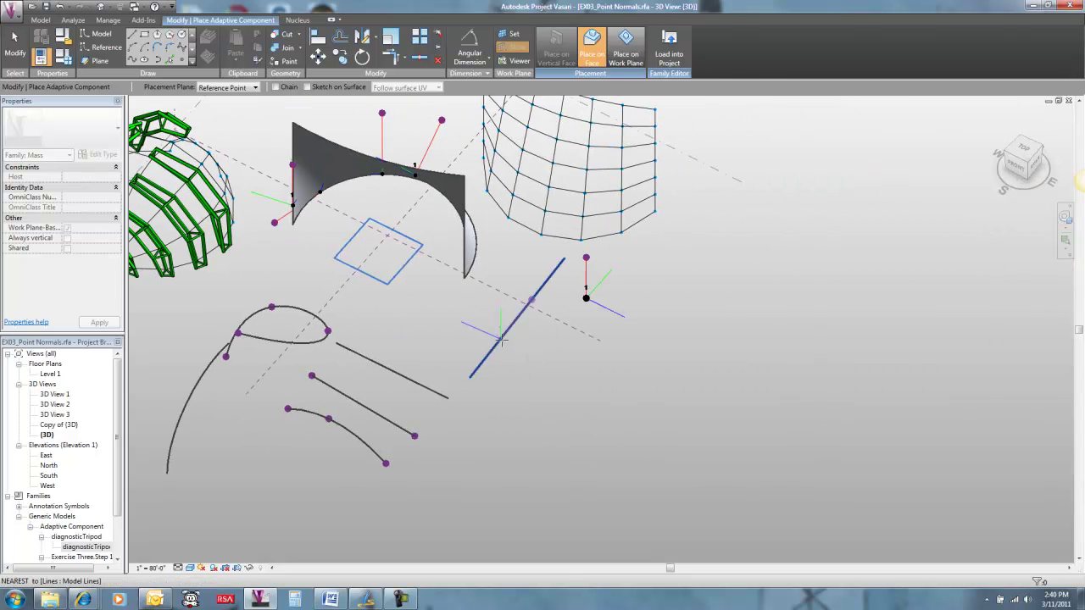
{"action": "left_click", "coordinate": [515, 347]}
{"action": "left_click", "coordinate": [508, 367]}
{"action": "key", "text": "Escape"}
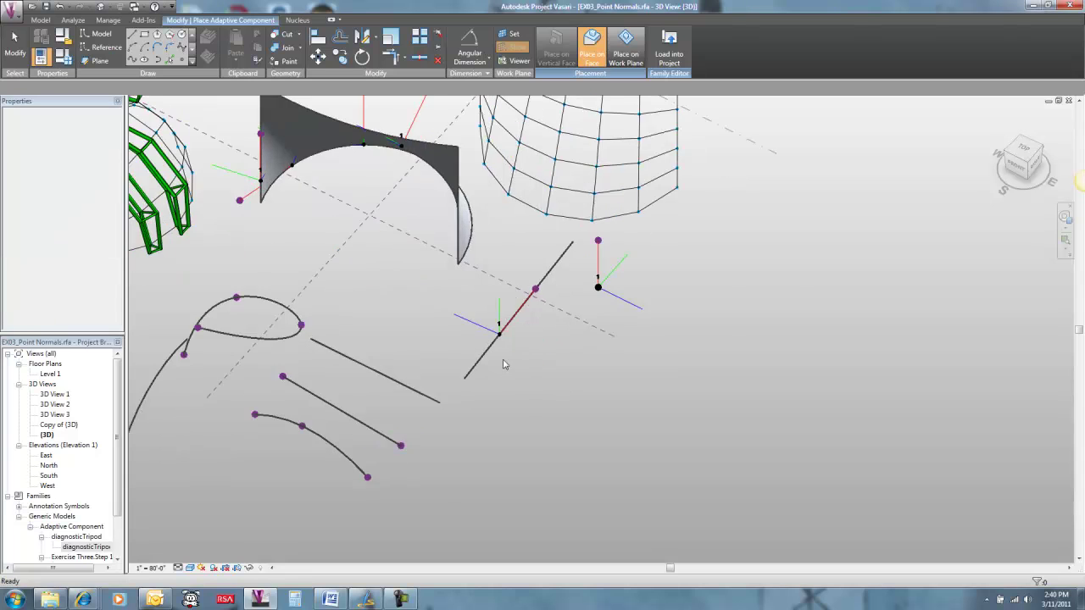
Place a reference point on the same model line, between the tripod and the line's near end
{"action": "scroll", "coordinate": [503, 366], "scroll_direction": "up", "scroll_amount": 5}
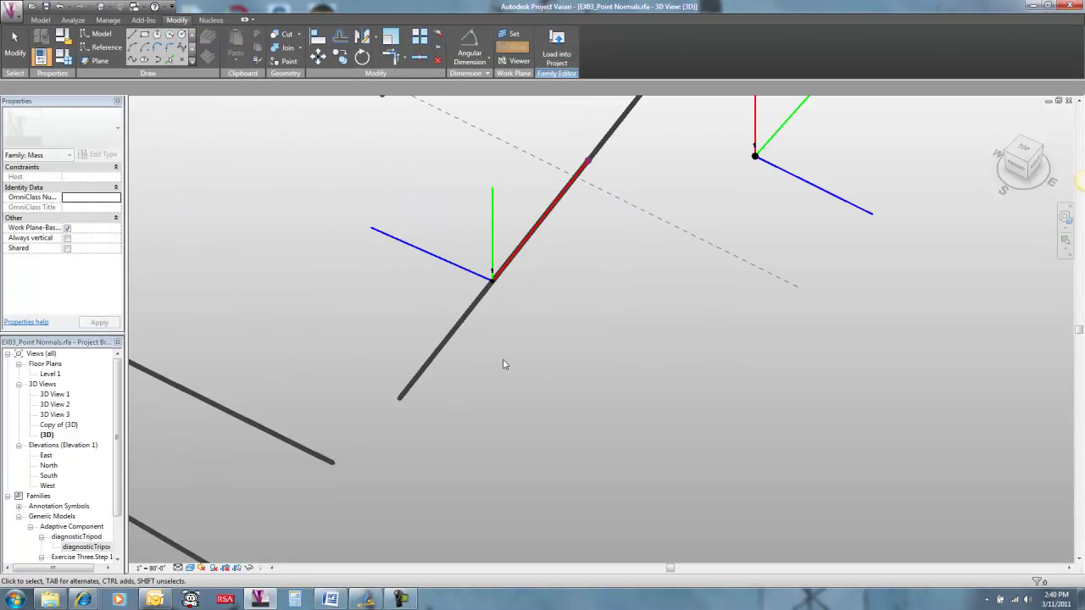
{"action": "left_click", "coordinate": [181, 62]}
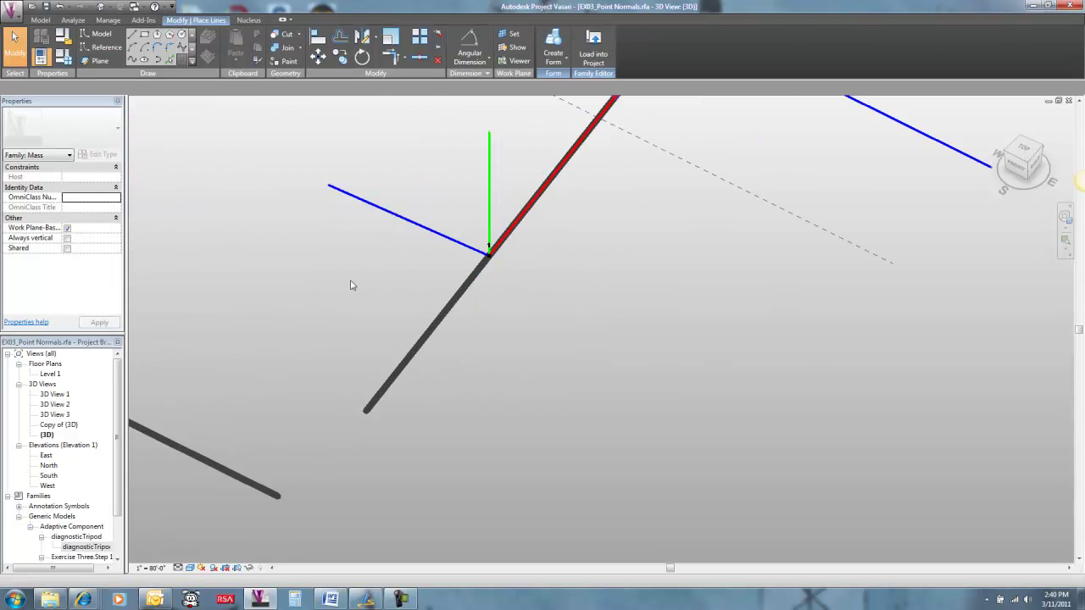
{"action": "left_click", "coordinate": [424, 339]}
{"action": "key", "text": "Escape"}
Turn on thin line display for the 3D view
{"action": "key", "text": "l"}
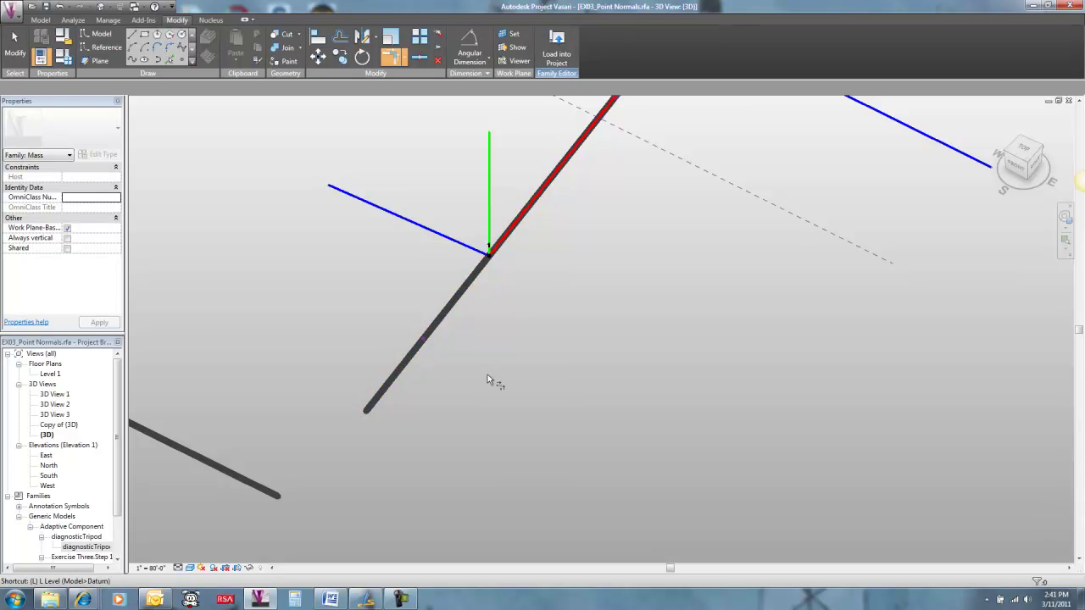
{"action": "key", "text": "Escape"}
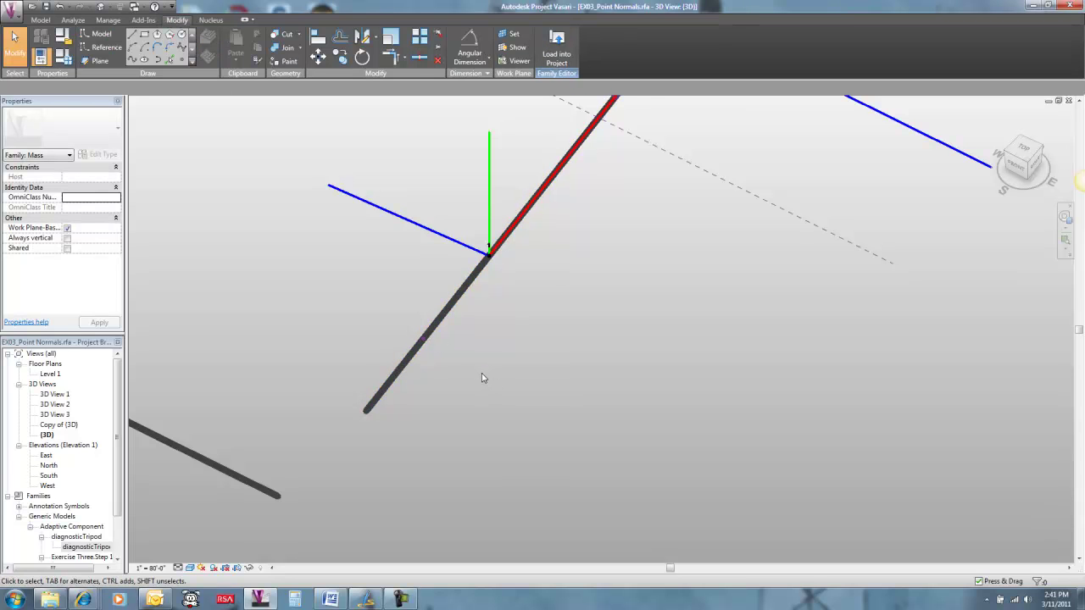
{"action": "key", "text": "t"}
{"action": "key", "text": "l"}
Set Show Reference Planes to Always for the reference point hosted on the straight model line
{"action": "left_click_drag", "start_coordinate": [382, 290], "coordinate": [465, 375]}
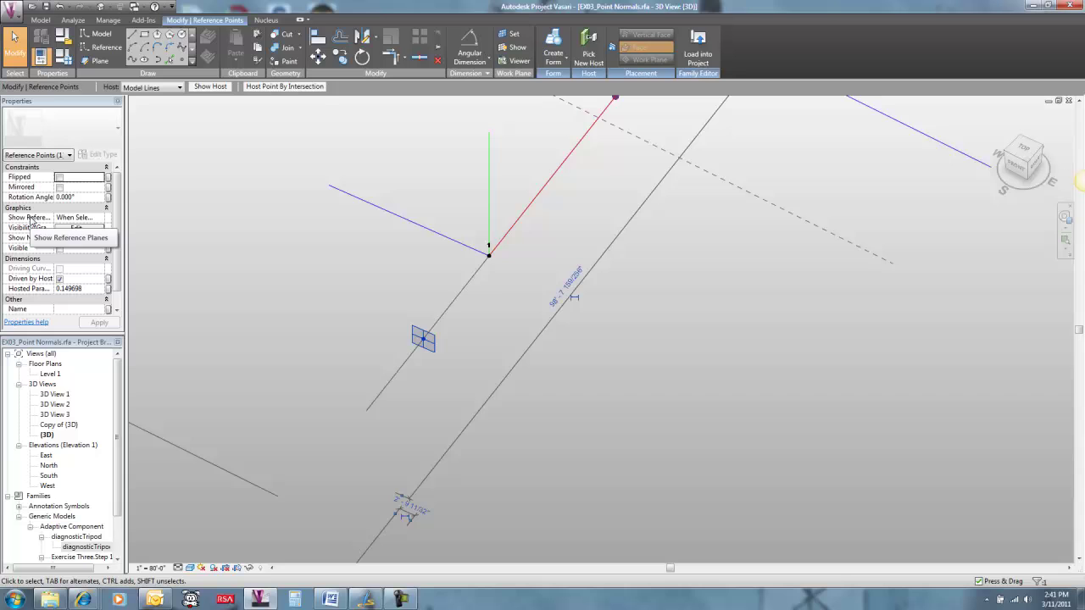
{"action": "left_click", "coordinate": [101, 219]}
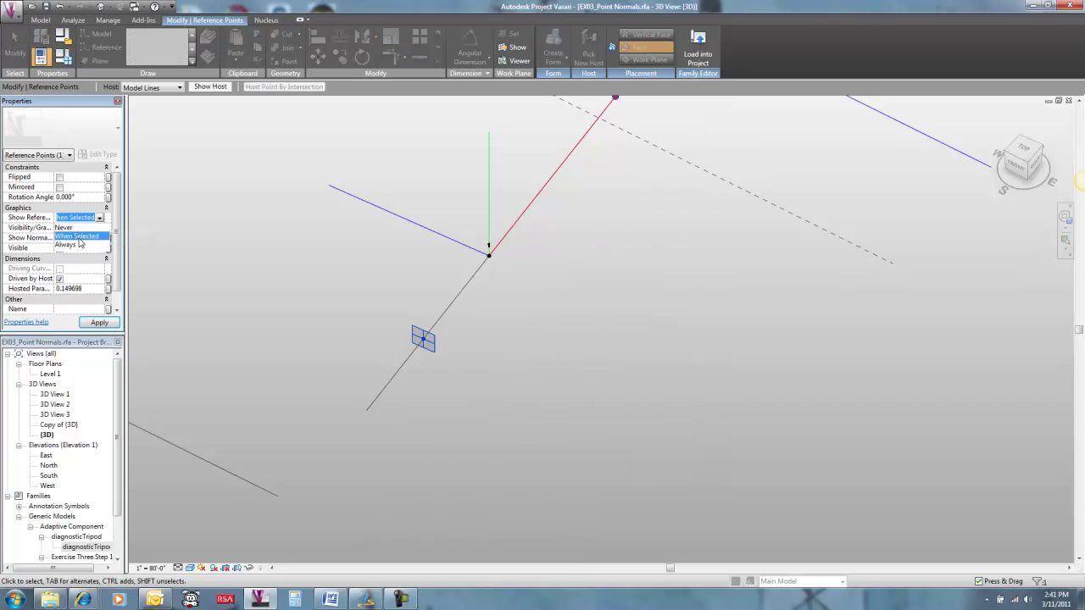
{"action": "left_click", "coordinate": [74, 245]}
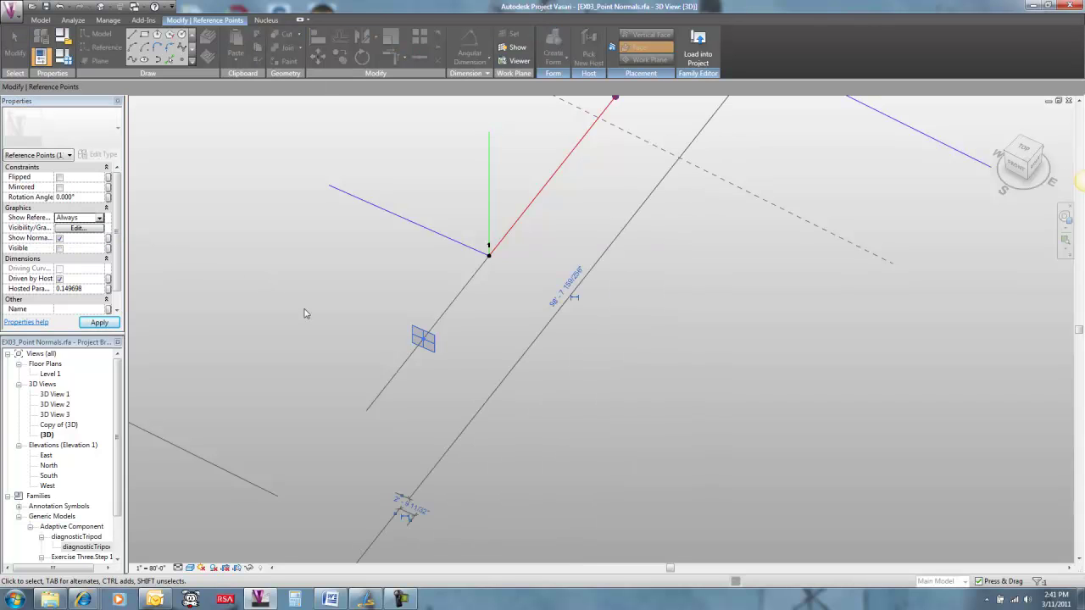
{"action": "left_click", "coordinate": [437, 343]}
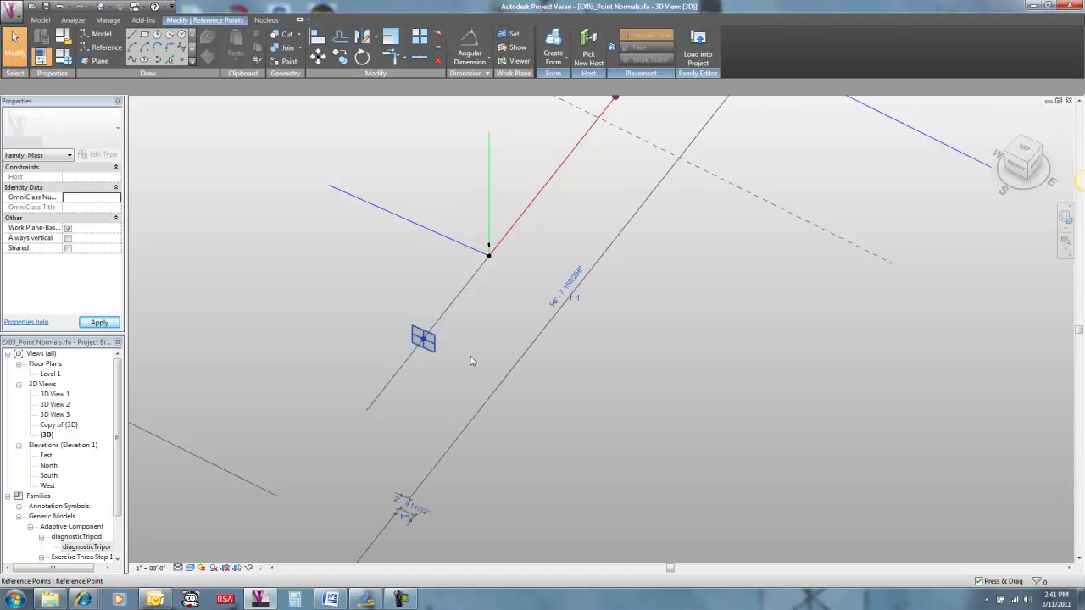
{"action": "middle_click_drag", "start_coordinate": [454, 360], "coordinate": [421, 348], "text": "shift"}
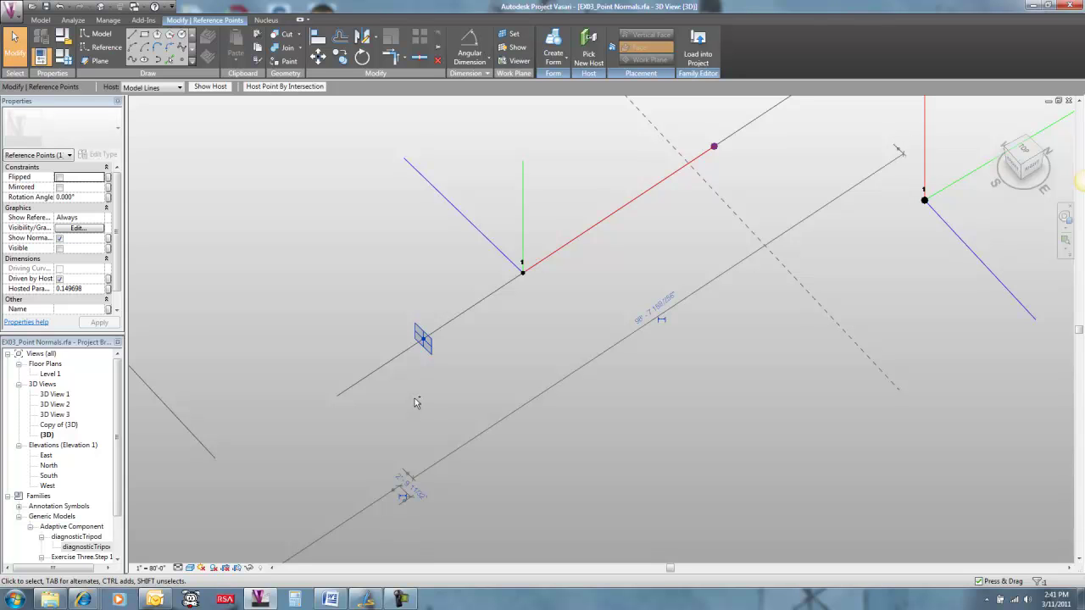
Inspect the adaptive point inside the diagnosticTripod family, then return to the mass family and compare it with the hosted reference point
{"action": "left_click", "coordinate": [486, 239]}
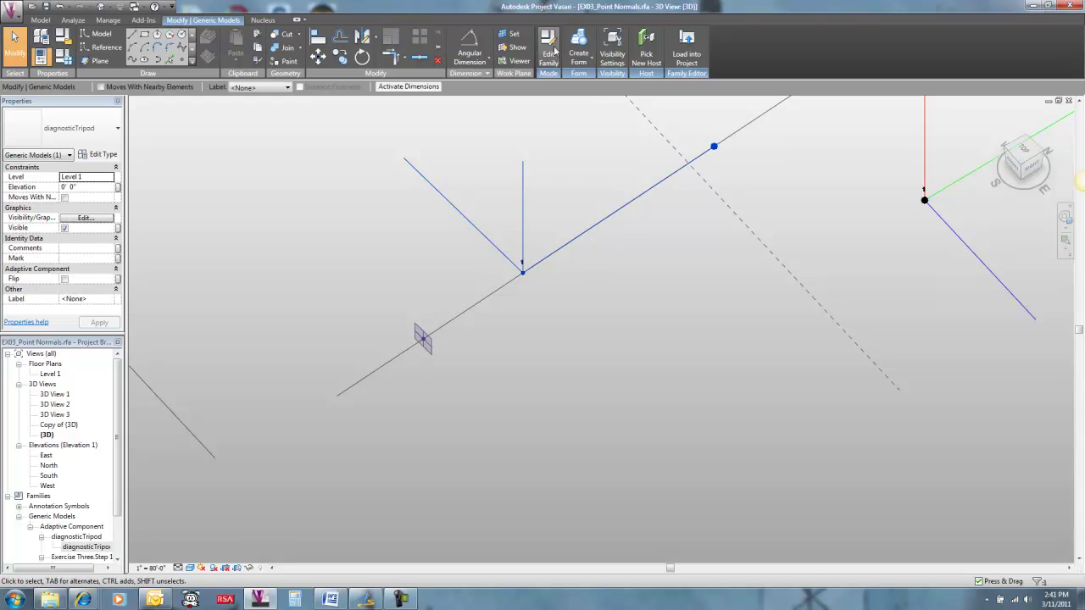
{"action": "left_click", "coordinate": [555, 51]}
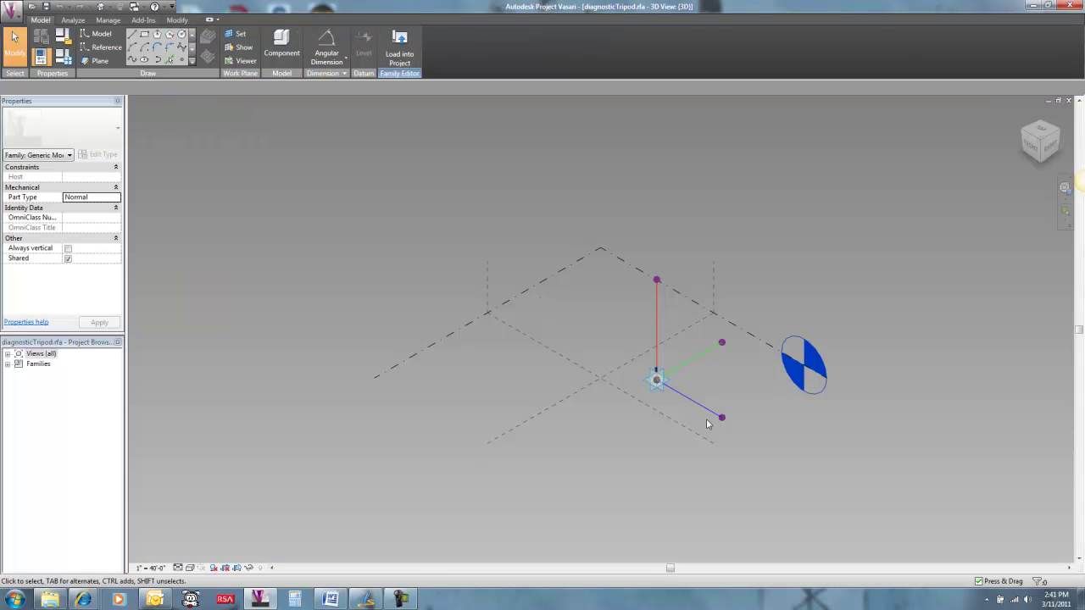
{"action": "scroll", "coordinate": [708, 401], "scroll_direction": "up", "scroll_amount": 5}
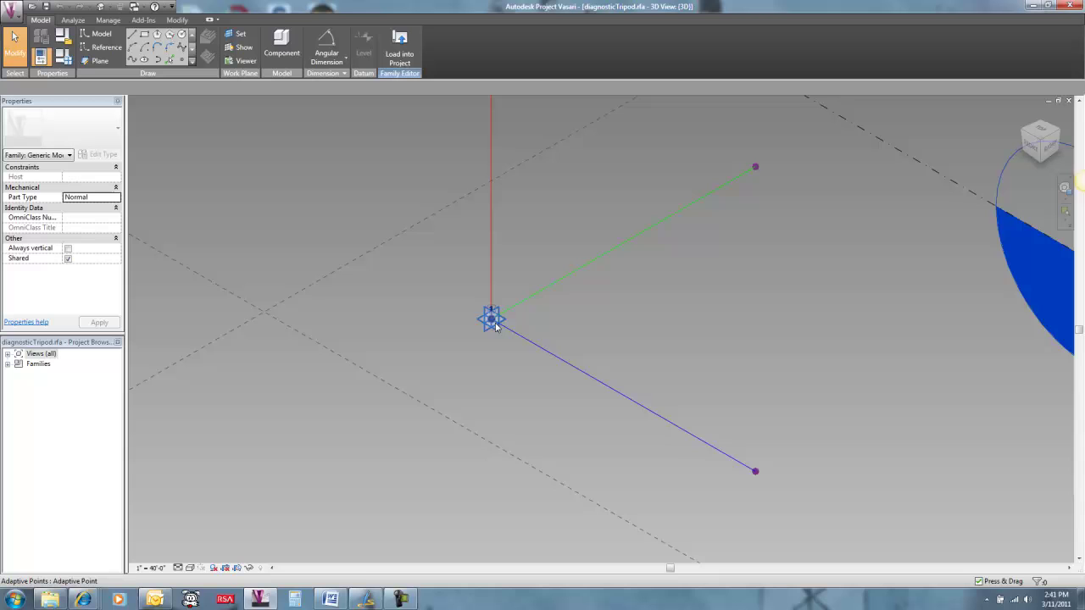
{"action": "key", "text": "ctrl+Tab"}
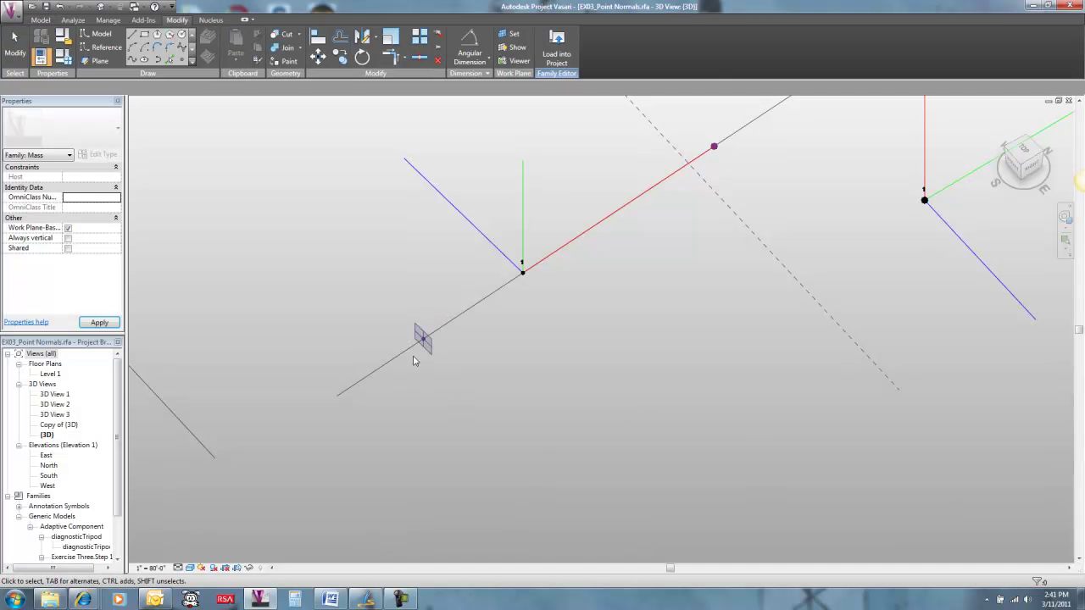
{"action": "left_click", "coordinate": [428, 348]}
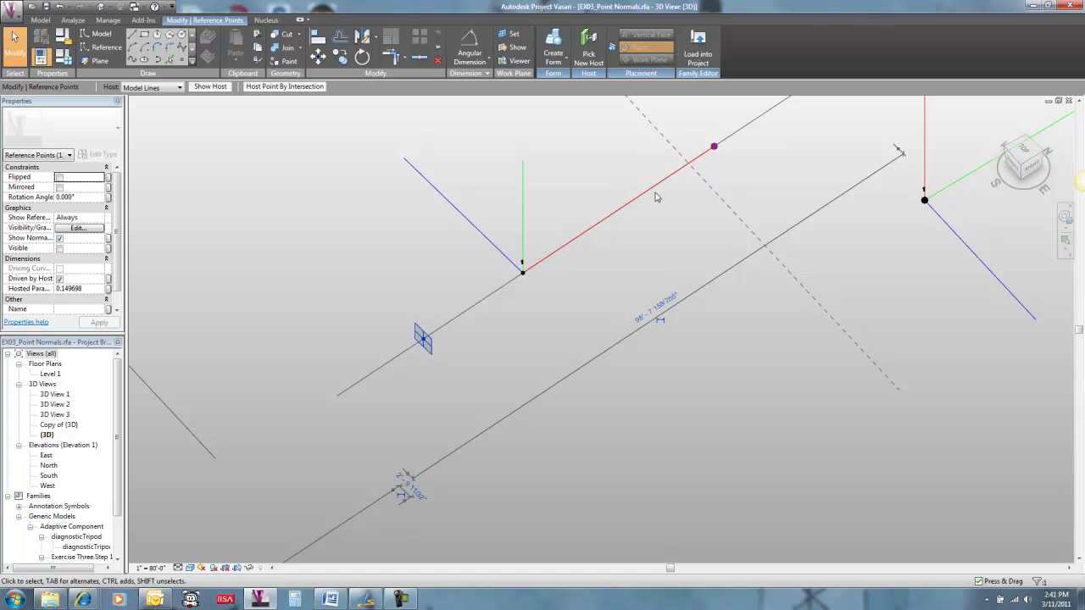
Place a diagnosticTripod on the looping spline model line near its front end and end the placement
{"action": "scroll", "coordinate": [568, 306], "scroll_direction": "down", "scroll_amount": 3}
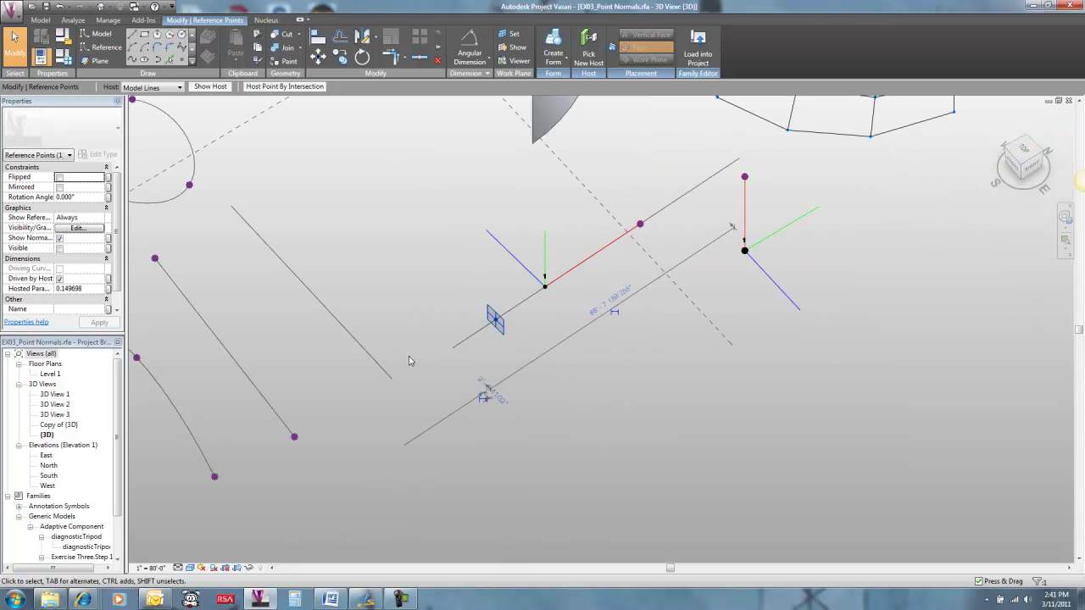
{"action": "scroll", "coordinate": [411, 361], "scroll_direction": "down", "scroll_amount": 2}
{"action": "middle_click_drag", "start_coordinate": [419, 358], "coordinate": [633, 325], "text": "shift"}
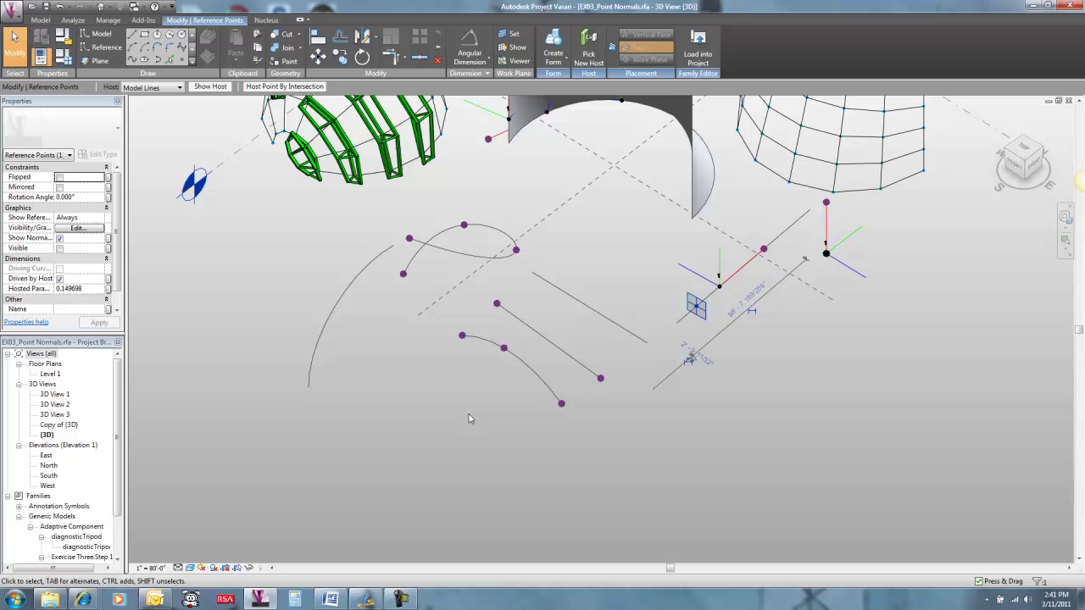
{"action": "middle_click_drag", "start_coordinate": [470, 417], "coordinate": [391, 332], "text": "shift"}
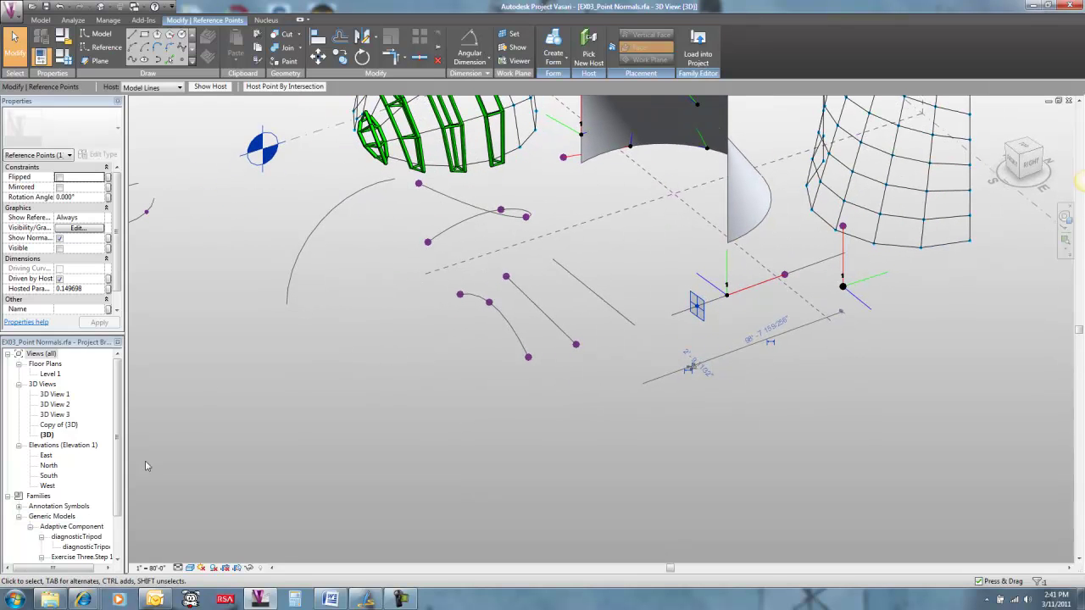
{"action": "left_click_drag", "start_coordinate": [72, 551], "coordinate": [433, 326]}
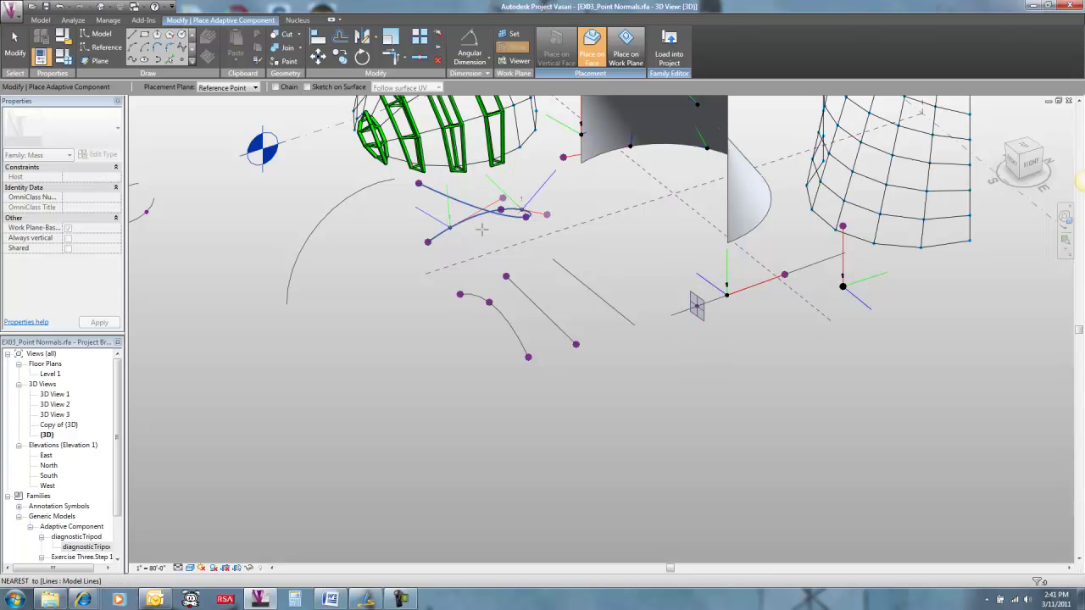
{"action": "left_click", "coordinate": [481, 229]}
{"action": "key", "text": "Escape"}
Slide the tripod along the looping spline, around the loop toward the curve's opposite end
{"action": "scroll", "coordinate": [466, 218], "scroll_direction": "up", "scroll_amount": 2}
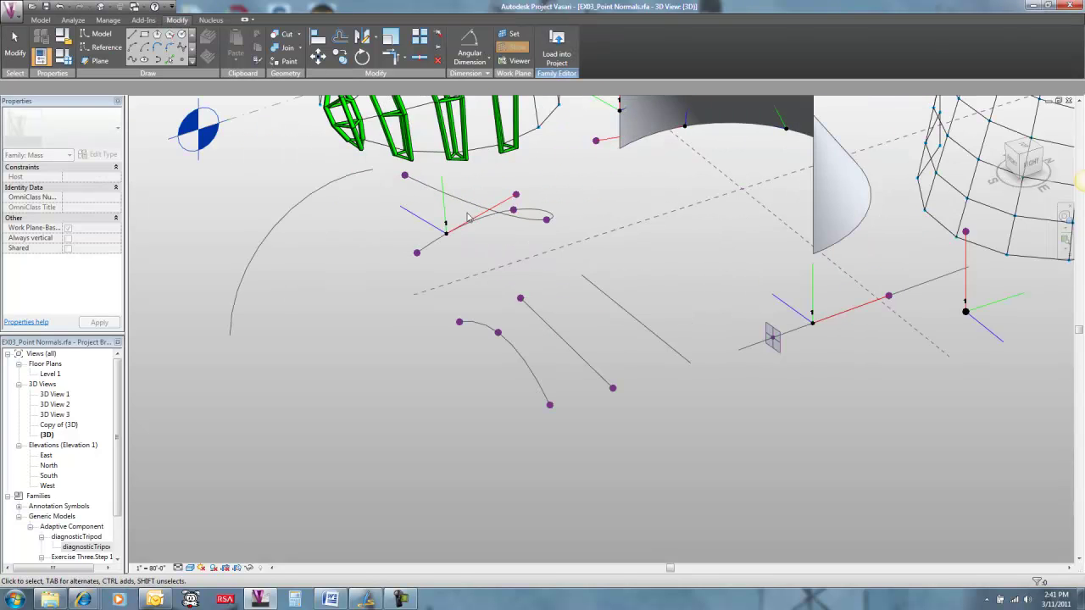
{"action": "scroll", "coordinate": [467, 218], "scroll_direction": "up", "scroll_amount": 2}
{"action": "left_click", "coordinate": [465, 227]}
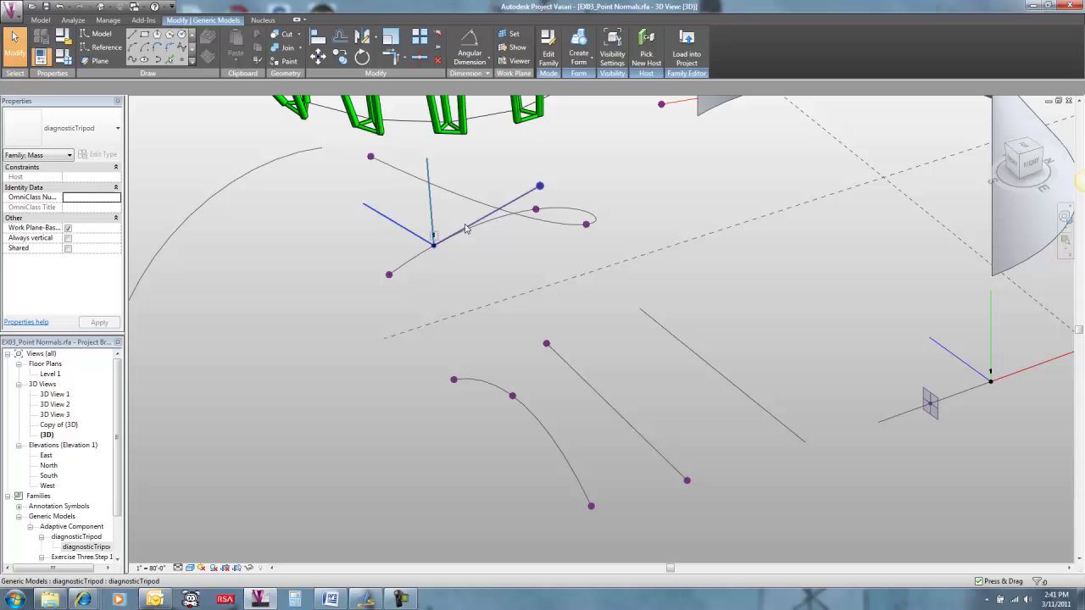
{"action": "left_click_drag", "start_coordinate": [466, 227], "coordinate": [625, 240]}
{"action": "middle_click_drag", "start_coordinate": [625, 239], "coordinate": [480, 245], "text": "shift"}
{"action": "left_click", "coordinate": [589, 220]}
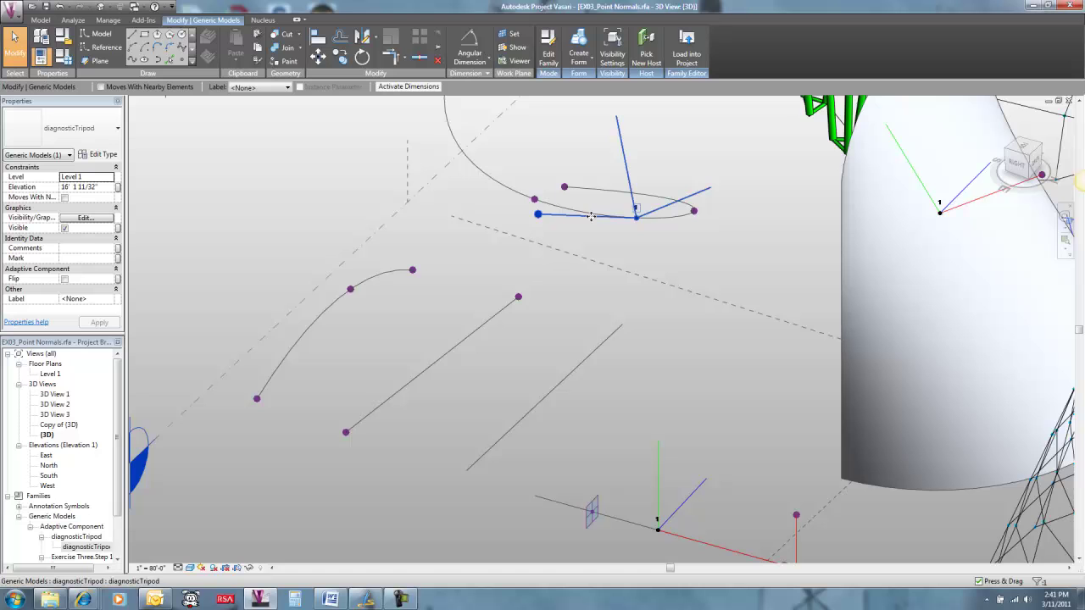
{"action": "left_click_drag", "start_coordinate": [517, 200], "coordinate": [424, 165]}
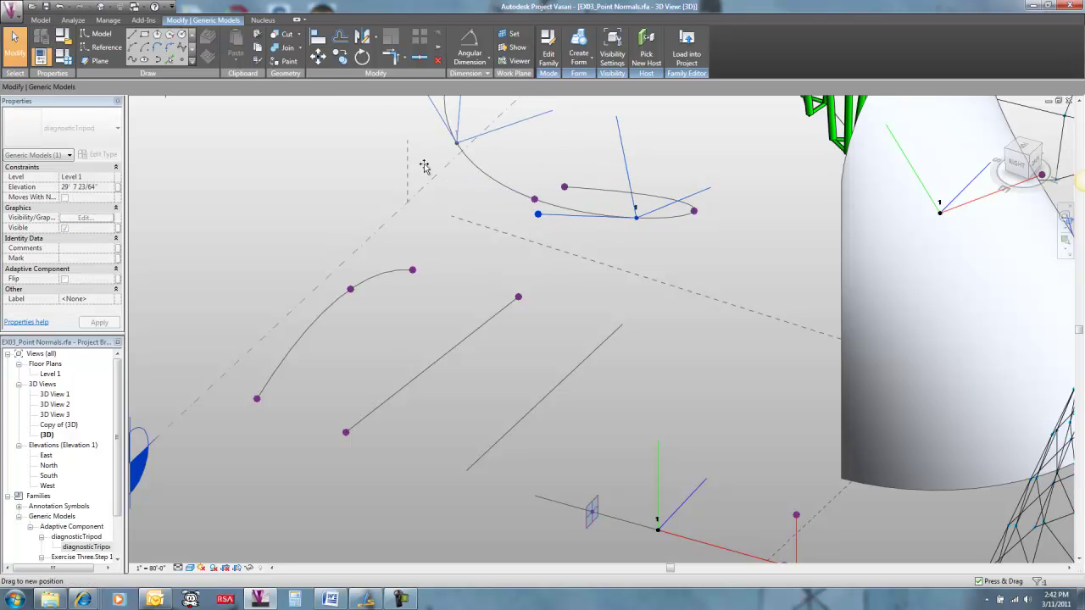
{"action": "middle_click_drag", "start_coordinate": [407, 152], "coordinate": [638, 278], "text": "shift"}
{"action": "left_click", "coordinate": [621, 314]}
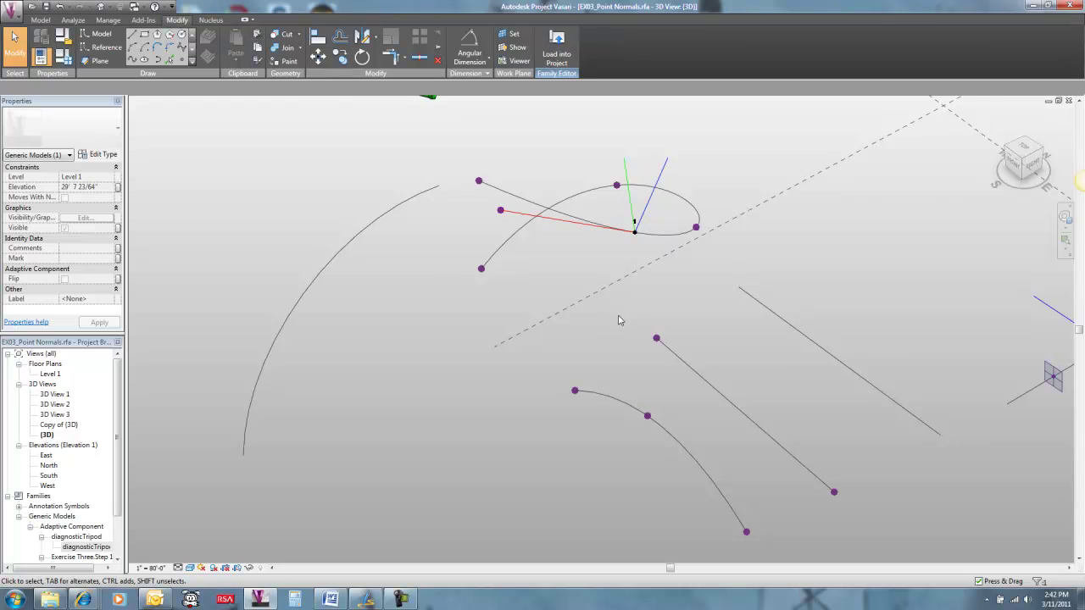
Place a diagnosticTripod at the midpoint of the straight model line that has no end points shown
{"action": "scroll", "coordinate": [613, 322], "scroll_direction": "down", "scroll_amount": 2}
{"action": "middle_click_drag", "start_coordinate": [612, 323], "coordinate": [533, 306]}
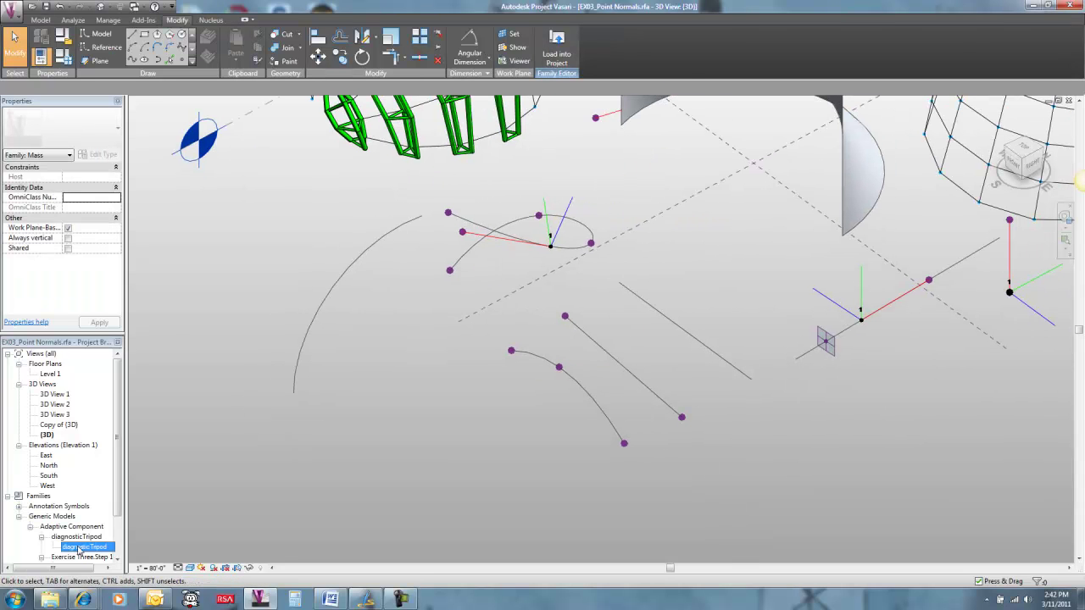
{"action": "left_click_drag", "start_coordinate": [78, 550], "coordinate": [676, 390]}
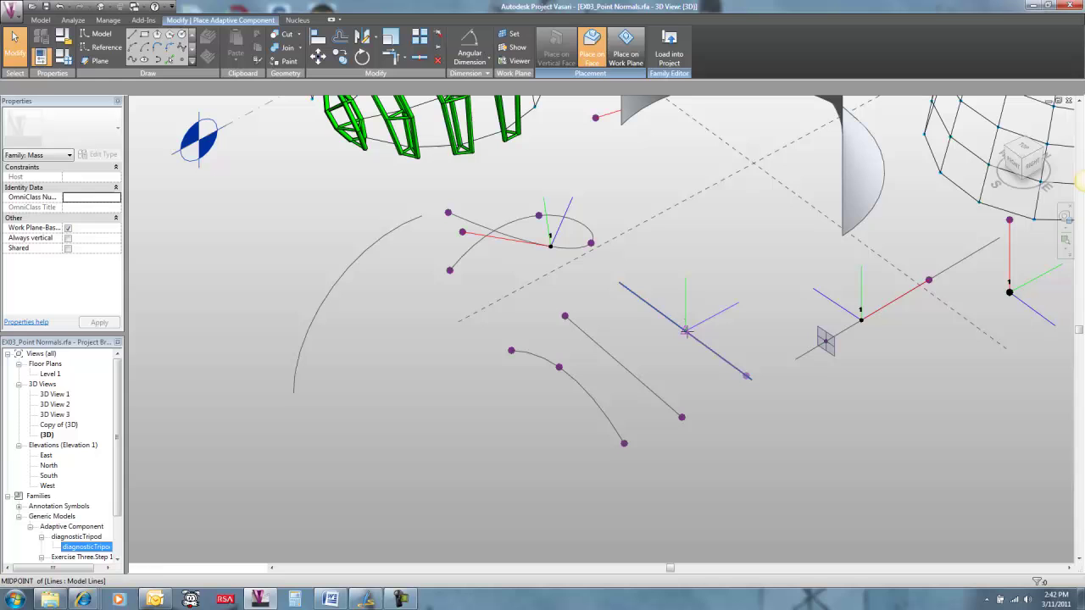
{"action": "left_click", "coordinate": [683, 333]}
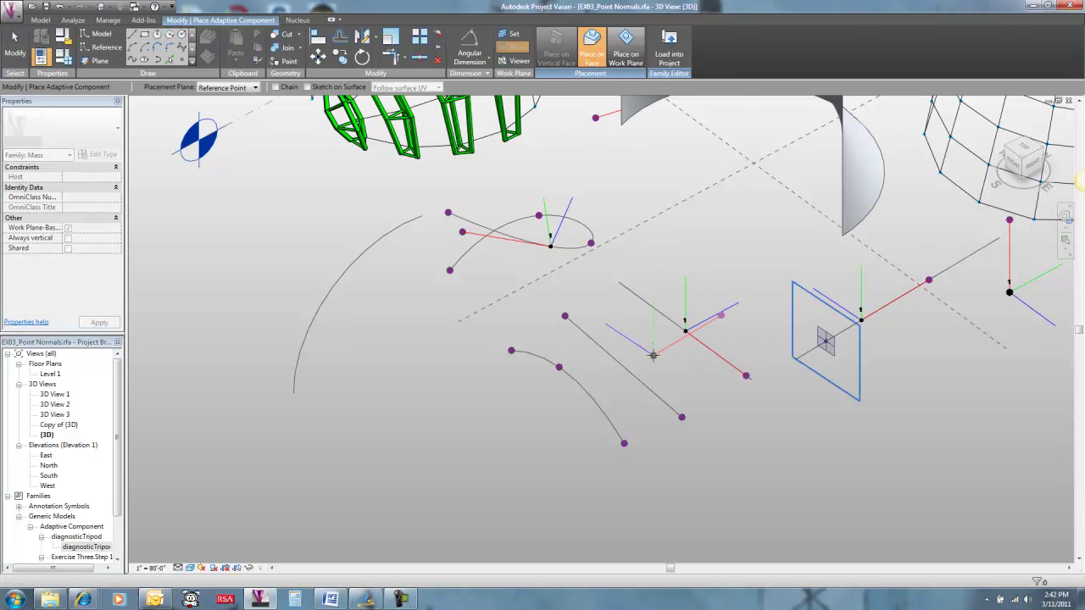
Place another diagnosticTripod on the neighbouring straight line drawn through two reference points and end the placement
{"action": "scroll", "coordinate": [653, 355], "scroll_direction": "up", "scroll_amount": 3}
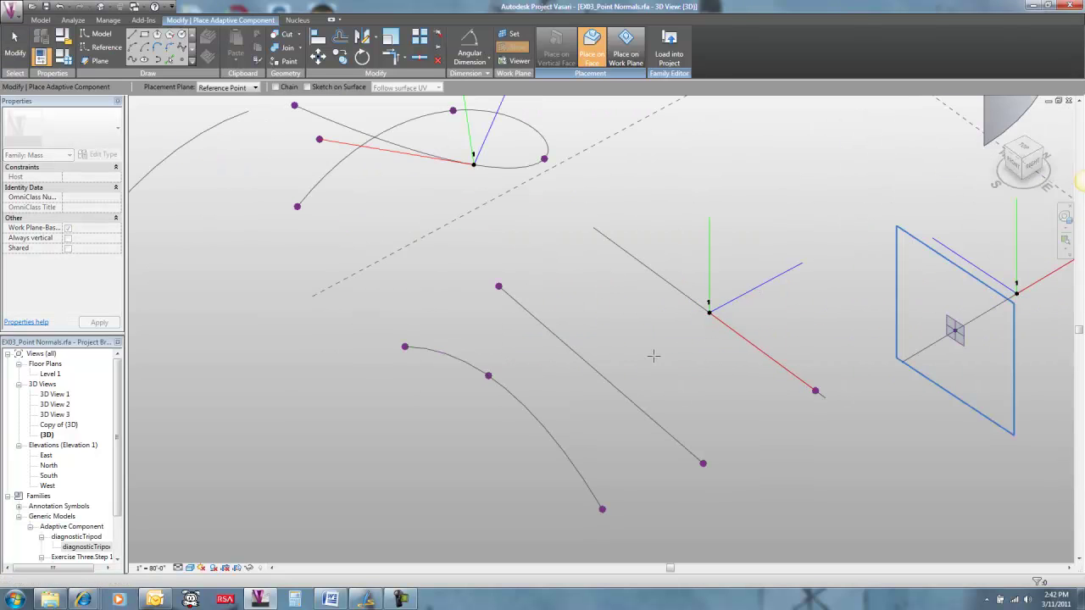
{"action": "left_click", "coordinate": [604, 375]}
{"action": "key", "text": "Escape"}
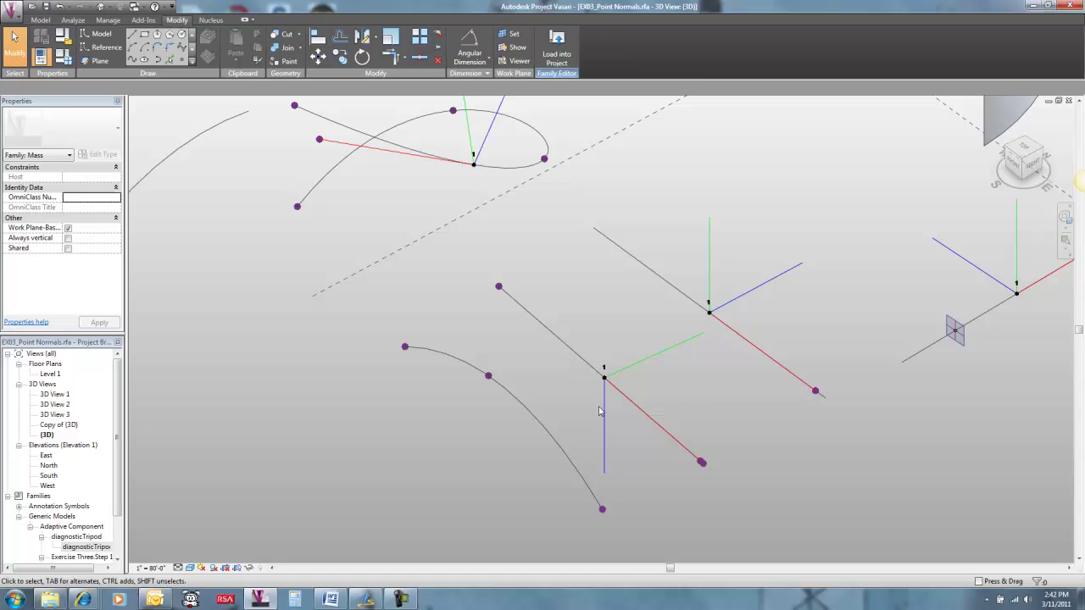
Slide the tripod on the two-point line back toward the line's rear end point and deselect it
{"action": "left_click", "coordinate": [602, 406]}
{"action": "left_click_drag", "start_coordinate": [603, 405], "coordinate": [558, 361]}
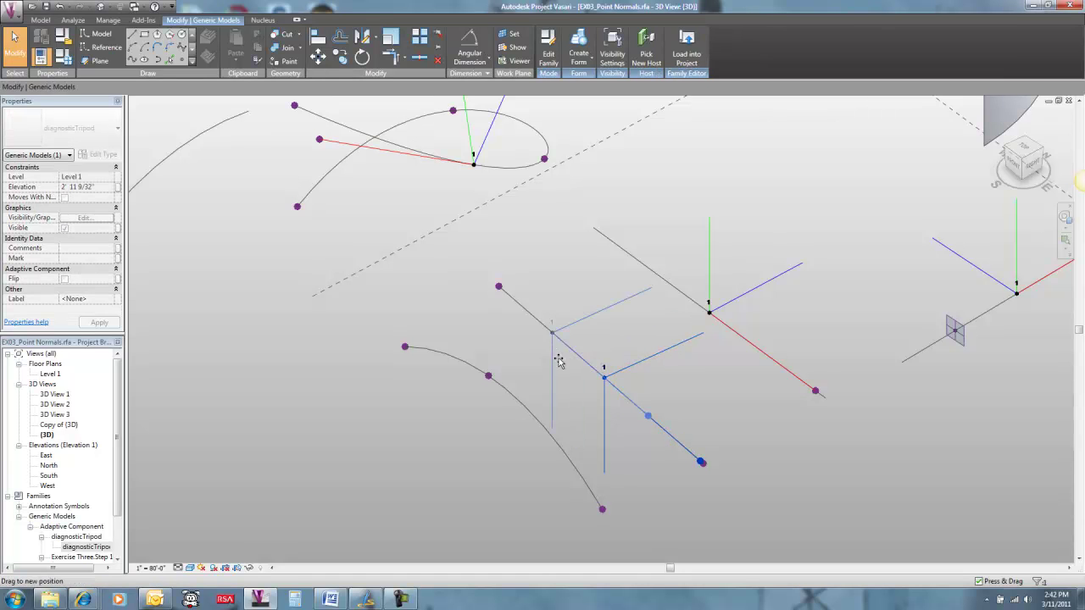
{"action": "left_click", "coordinate": [684, 375]}
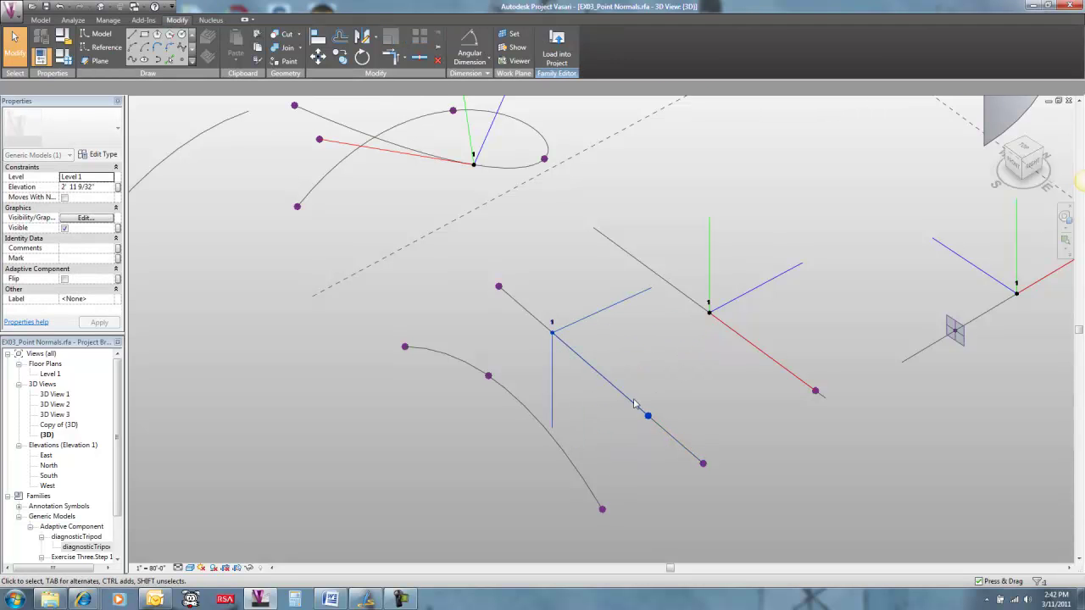
{"action": "left_click", "coordinate": [695, 371]}
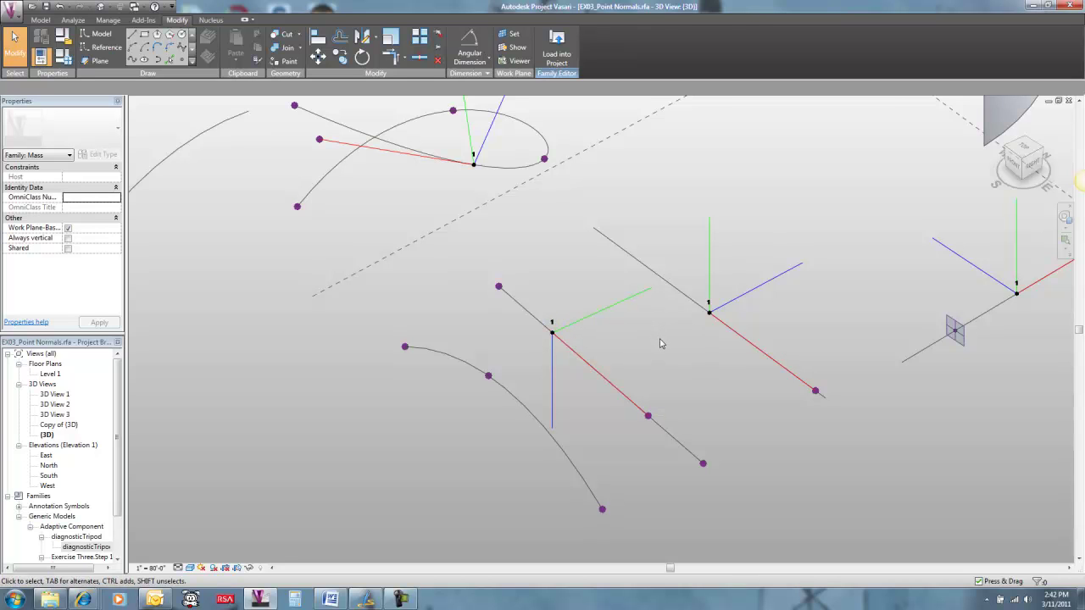
Place a diagnosticTripod on the three-point curve, between its rear end point and middle point, and end the placement
{"action": "middle_click_drag", "start_coordinate": [652, 345], "coordinate": [642, 325], "text": "shift"}
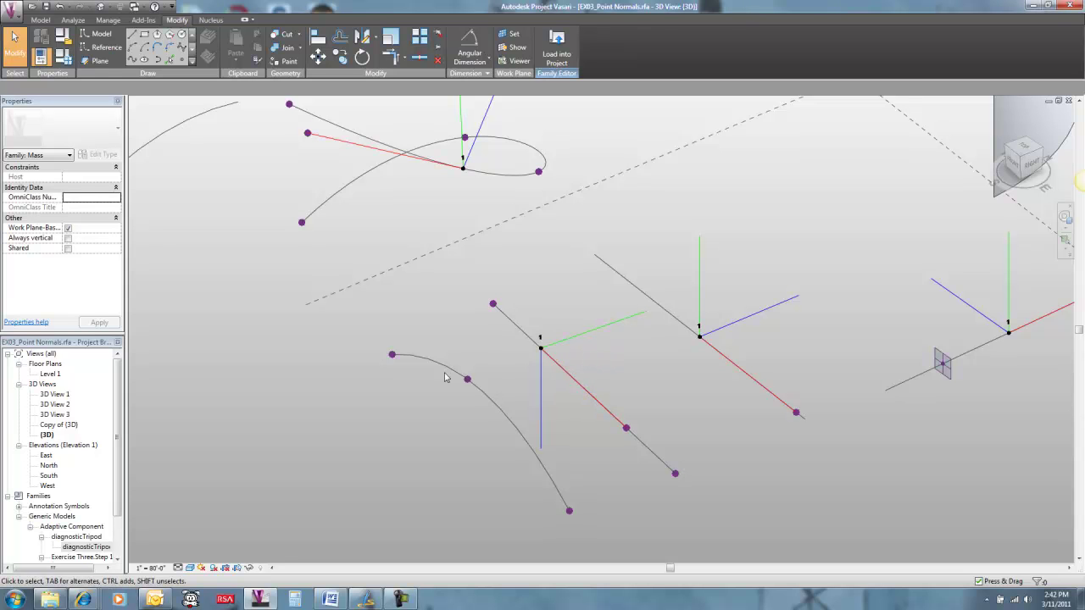
{"action": "left_click_drag", "start_coordinate": [73, 549], "coordinate": [350, 496]}
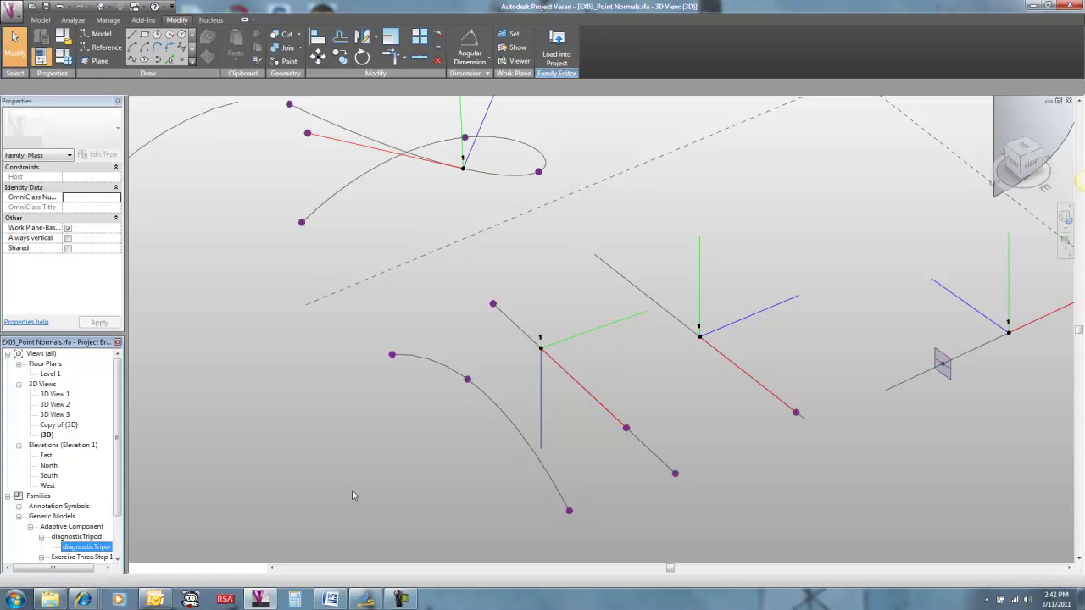
{"action": "left_click", "coordinate": [428, 356]}
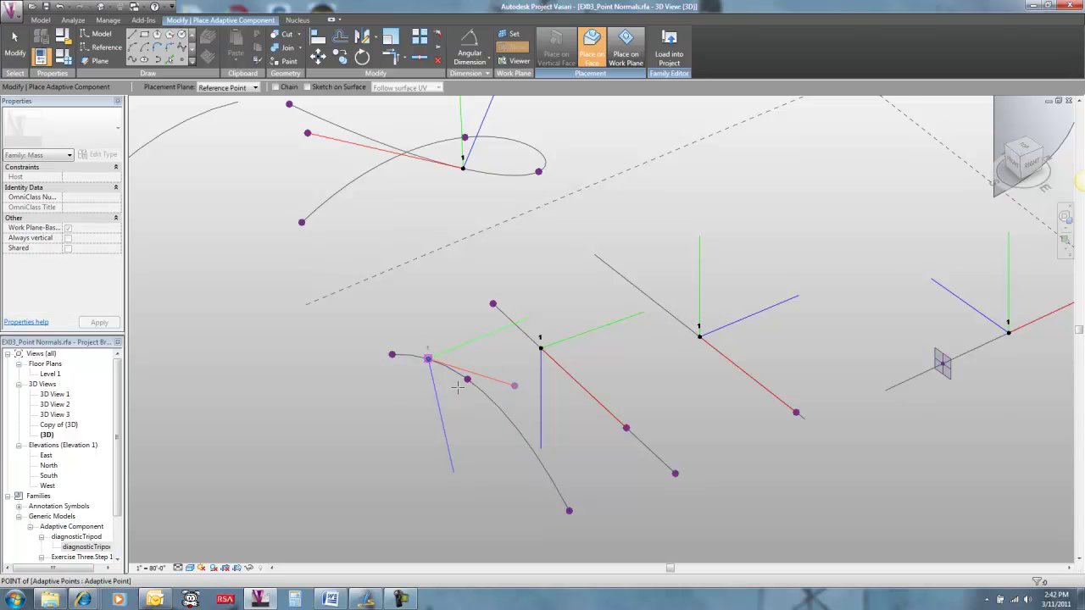
{"action": "left_click", "coordinate": [14, 47]}
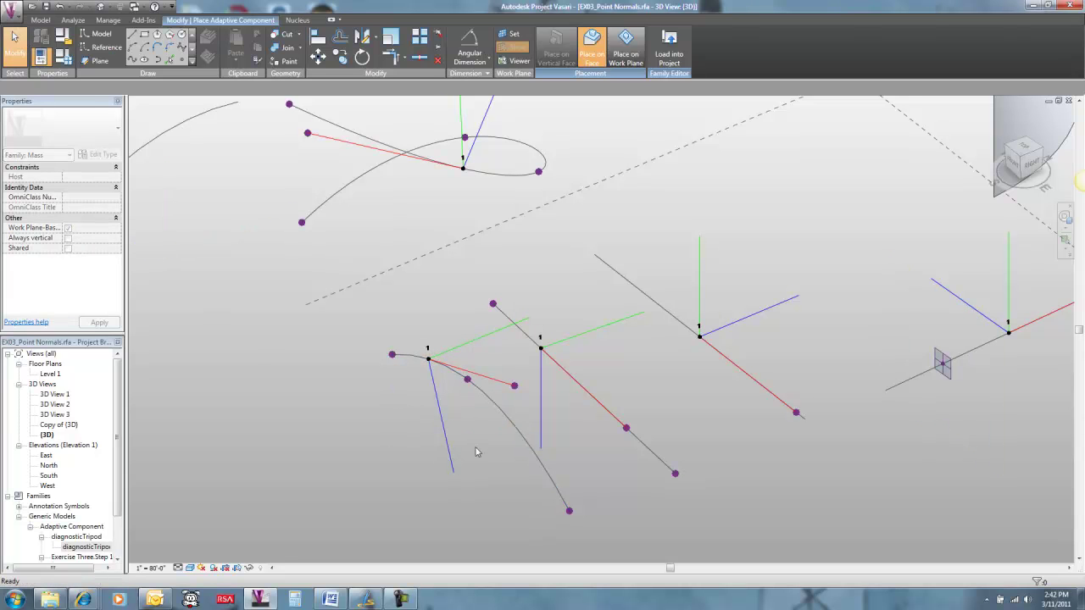
Move the middle reference point of the three-point curve vertically upward to arch the curve
{"action": "left_click_drag", "start_coordinate": [460, 428], "coordinate": [467, 296]}
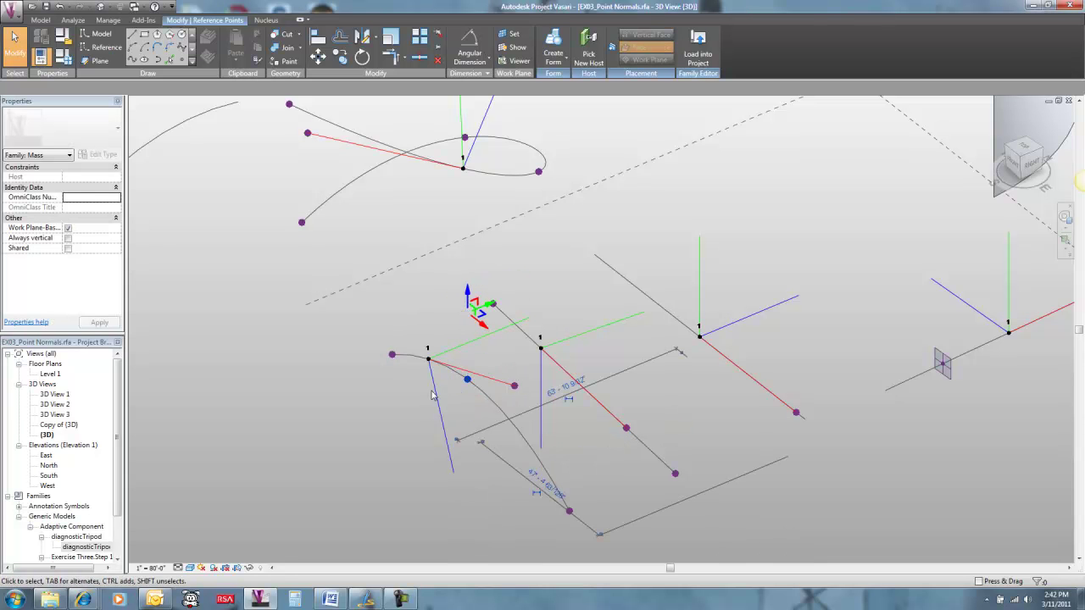
{"action": "left_click", "coordinate": [417, 404]}
{"action": "middle_click_drag", "start_coordinate": [416, 405], "coordinate": [409, 425], "text": "shift"}
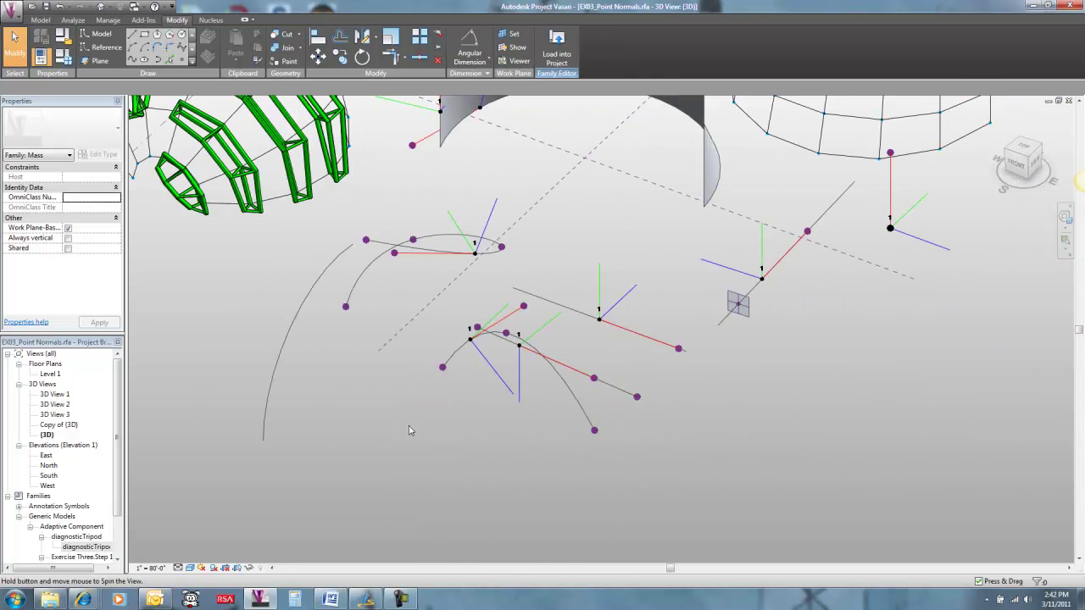
Place a diagnosticTripod on the large arc model line beside the looping spline
{"action": "left_click_drag", "start_coordinate": [86, 546], "coordinate": [298, 364]}
{"action": "left_click", "coordinate": [298, 365]}
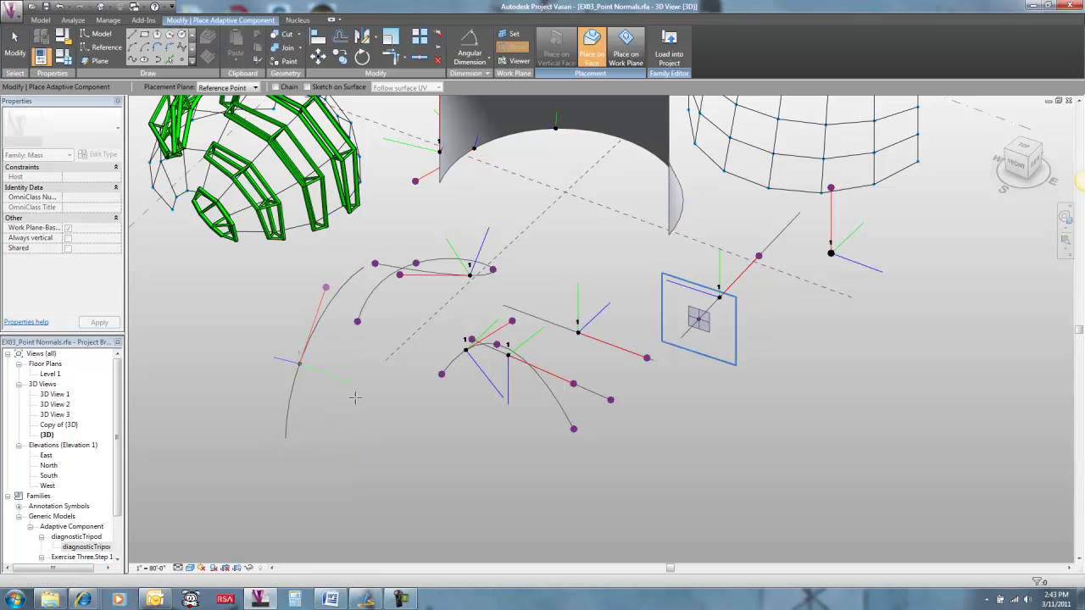
{"action": "scroll", "coordinate": [355, 397], "scroll_direction": "down", "scroll_amount": 1}
{"action": "middle_click_drag", "start_coordinate": [357, 396], "coordinate": [631, 370]}
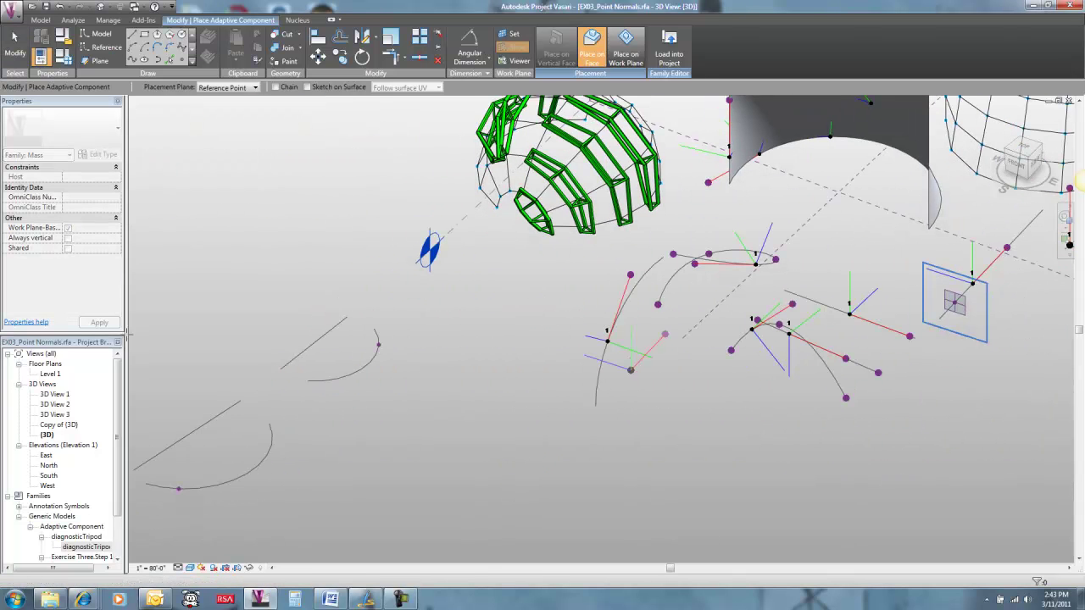
Move the curved surface's lower arc edge through to the opposite side so the surface's curvature reverses
{"action": "key", "text": "Escape"}
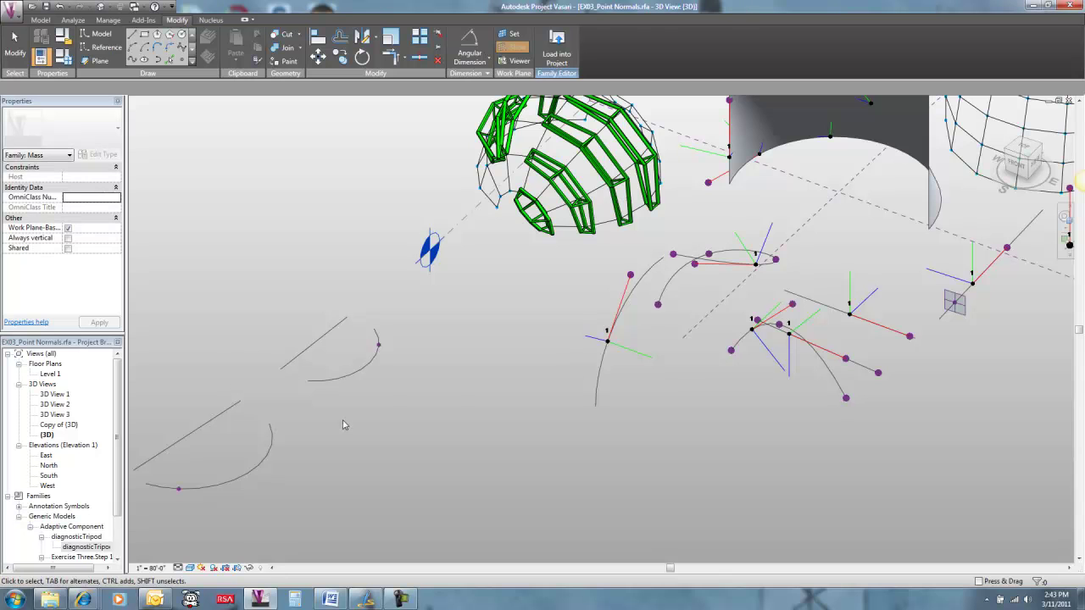
{"action": "scroll", "coordinate": [974, 374], "scroll_direction": "up", "scroll_amount": 1}
{"action": "middle_click_drag", "start_coordinate": [975, 374], "coordinate": [617, 491]}
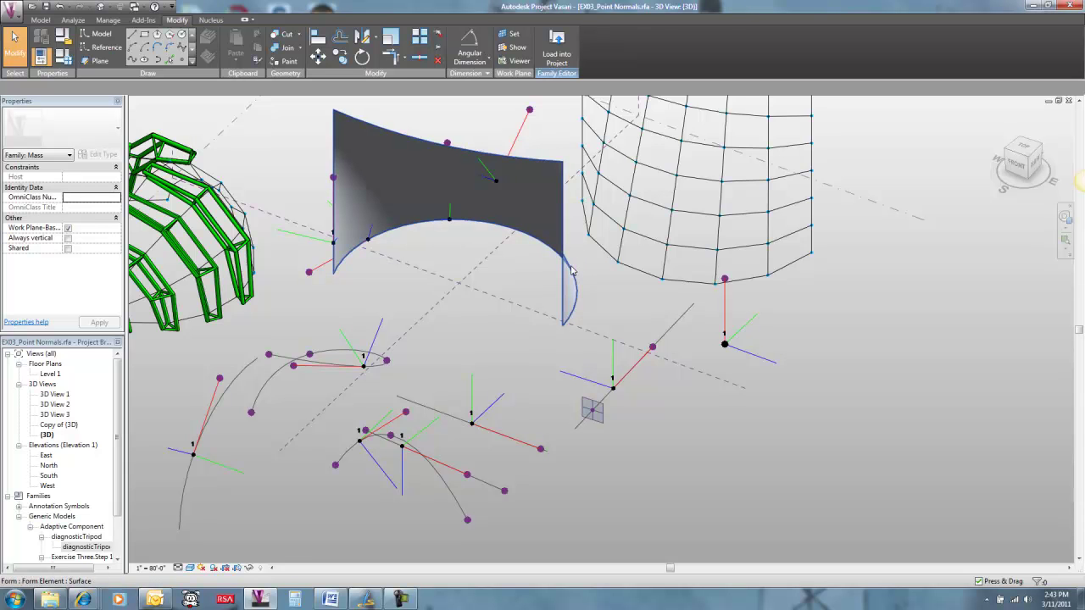
{"action": "middle_click_drag", "start_coordinate": [585, 317], "coordinate": [527, 322], "text": "shift"}
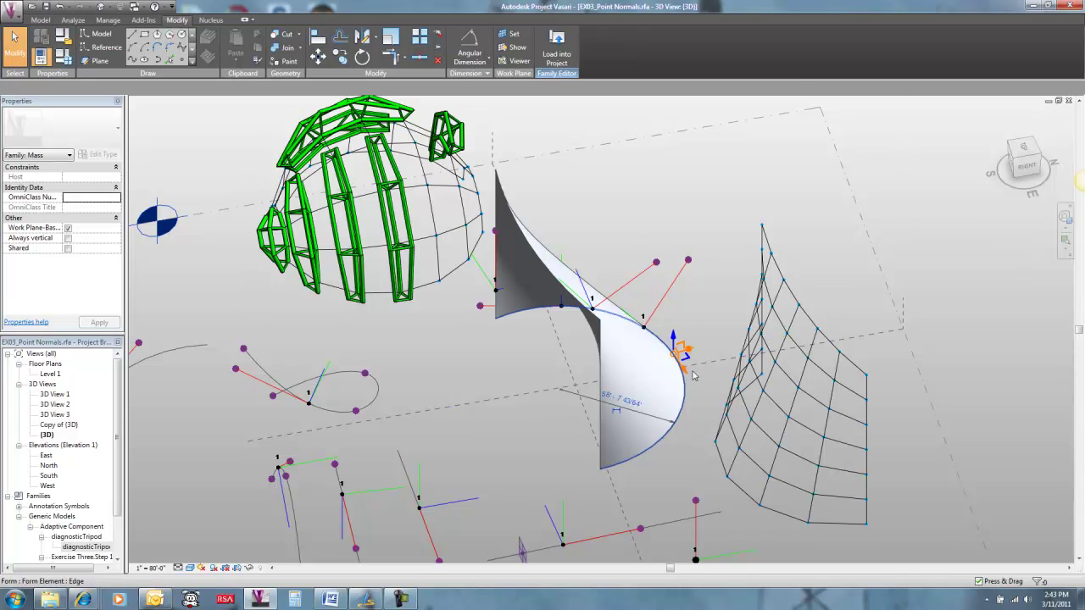
{"action": "left_click_drag", "start_coordinate": [688, 349], "coordinate": [427, 402]}
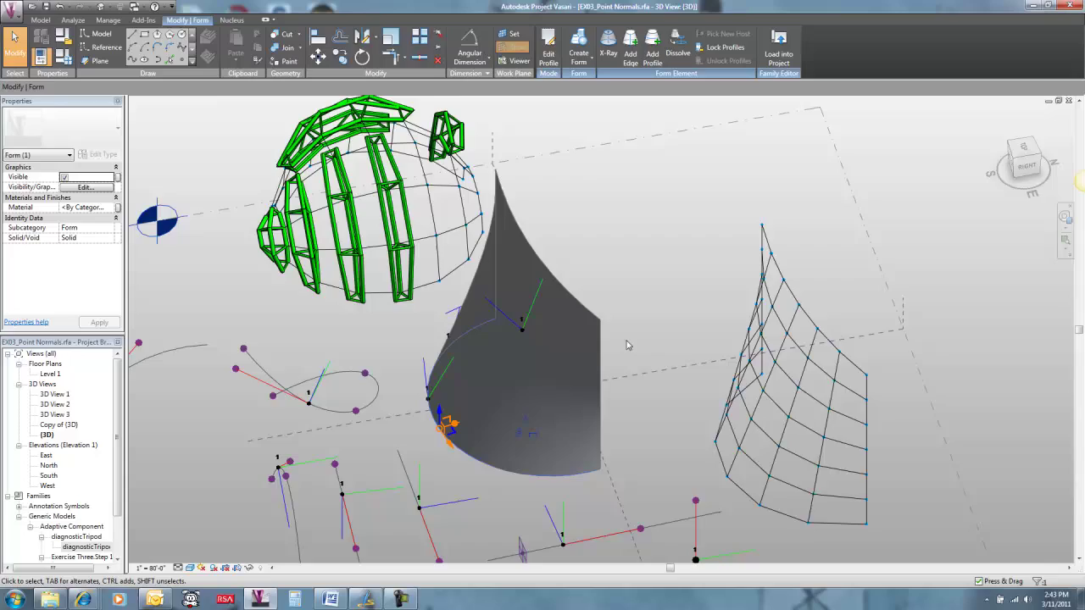
Select the reference point on the smaller model arc and check its hosted parameter
{"action": "middle_click_drag", "start_coordinate": [653, 307], "coordinate": [878, 326], "text": "shift"}
{"action": "scroll", "coordinate": [617, 455], "scroll_direction": "down", "scroll_amount": 1}
{"action": "scroll", "coordinate": [464, 502], "scroll_direction": "down", "scroll_amount": 2}
{"action": "middle_click_drag", "start_coordinate": [464, 502], "coordinate": [642, 398]}
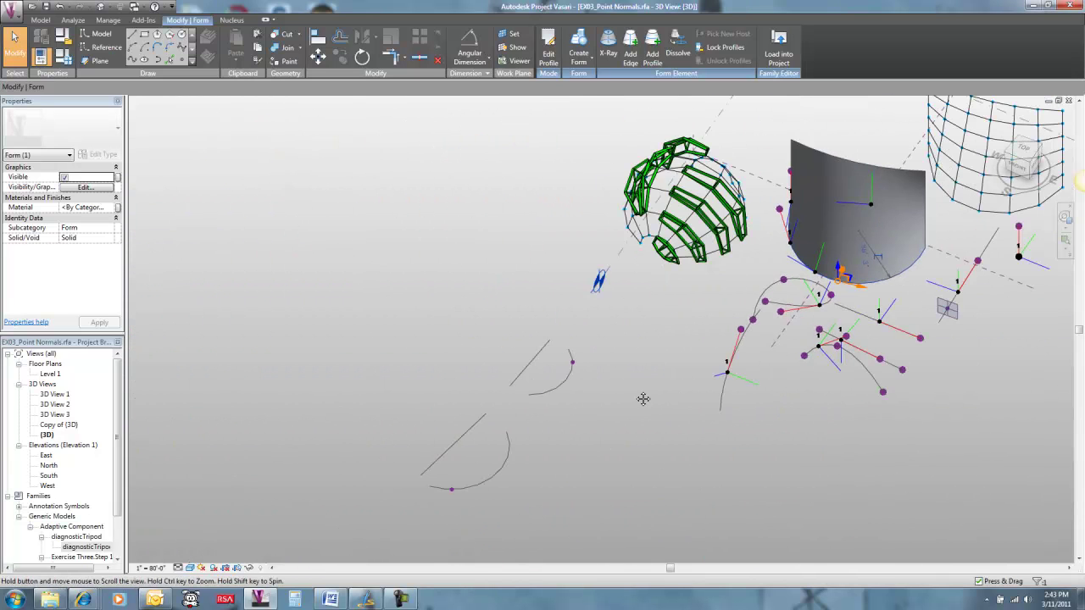
{"action": "scroll", "coordinate": [518, 404], "scroll_direction": "up", "scroll_amount": 4}
{"action": "mouse_move", "coordinate": [624, 437]}
{"action": "middle_mouse_down", "text": "shift"}
{"action": "mouse_move", "coordinate": [602, 455]}
{"action": "mouse_move", "coordinate": [497, 452]}
{"action": "mouse_move", "coordinate": [663, 324]}
{"action": "mouse_move", "coordinate": [683, 370]}
{"action": "mouse_move", "coordinate": [670, 361]}
{"action": "middle_mouse_up", "text": "shift"}
{"action": "middle_click_drag", "start_coordinate": [636, 166], "coordinate": [660, 487]}
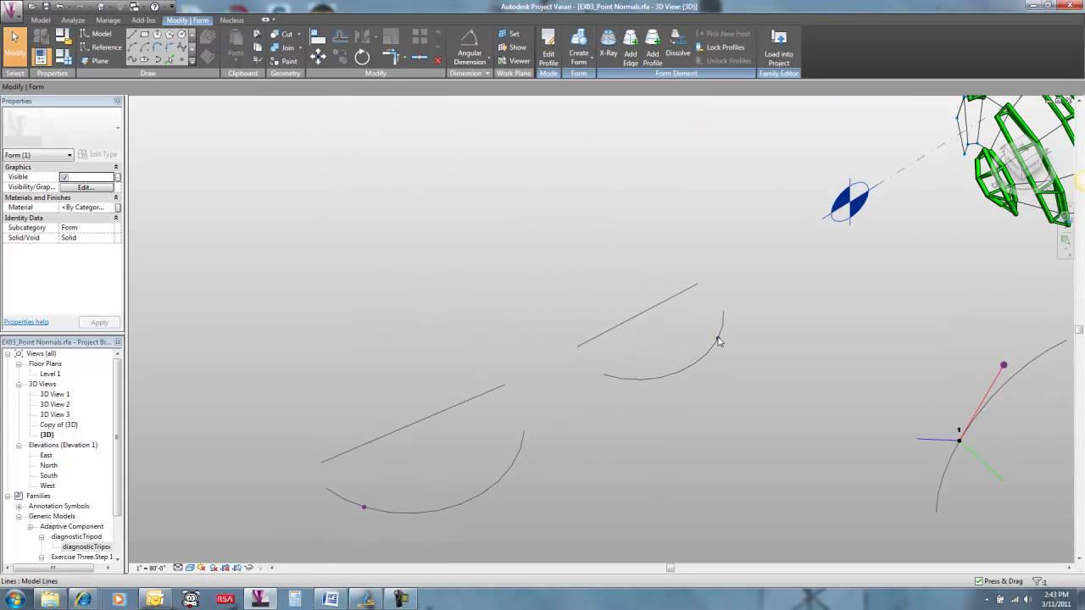
{"action": "left_click", "coordinate": [718, 341]}
{"action": "left_click", "coordinate": [704, 423]}
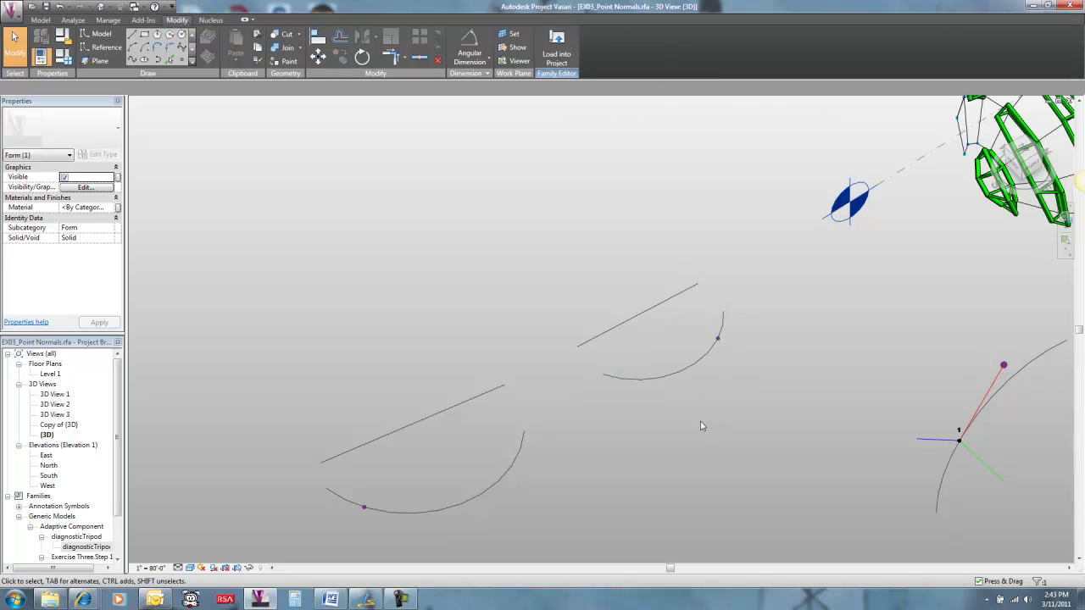
{"action": "left_click_drag", "start_coordinate": [727, 319], "coordinate": [722, 354]}
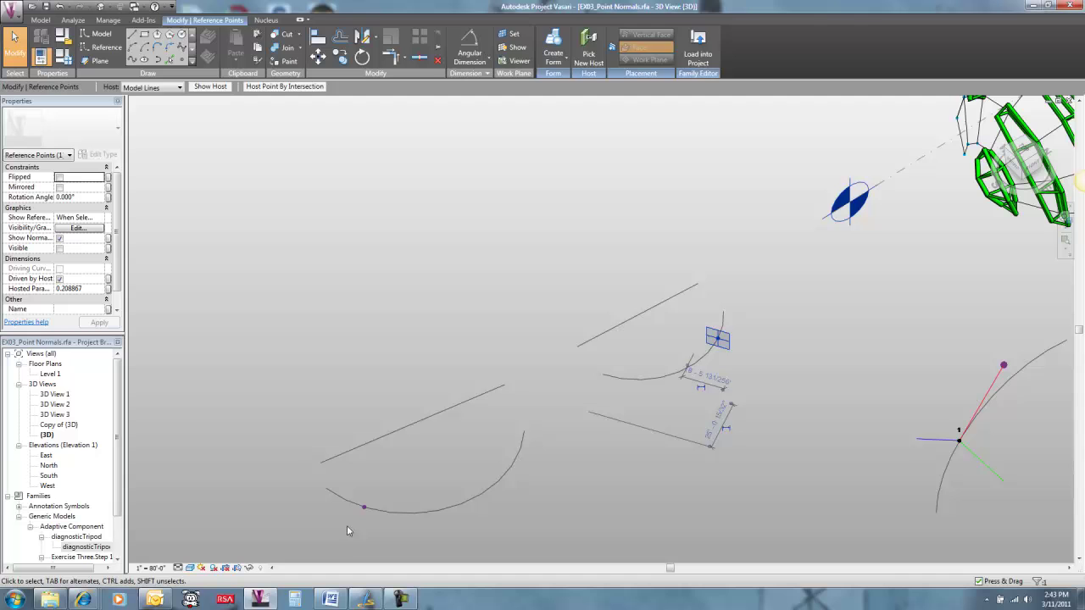
Select the reference point on the larger model arc and slide it slightly toward the arc's near end
{"action": "left_click_drag", "start_coordinate": [347, 526], "coordinate": [388, 490]}
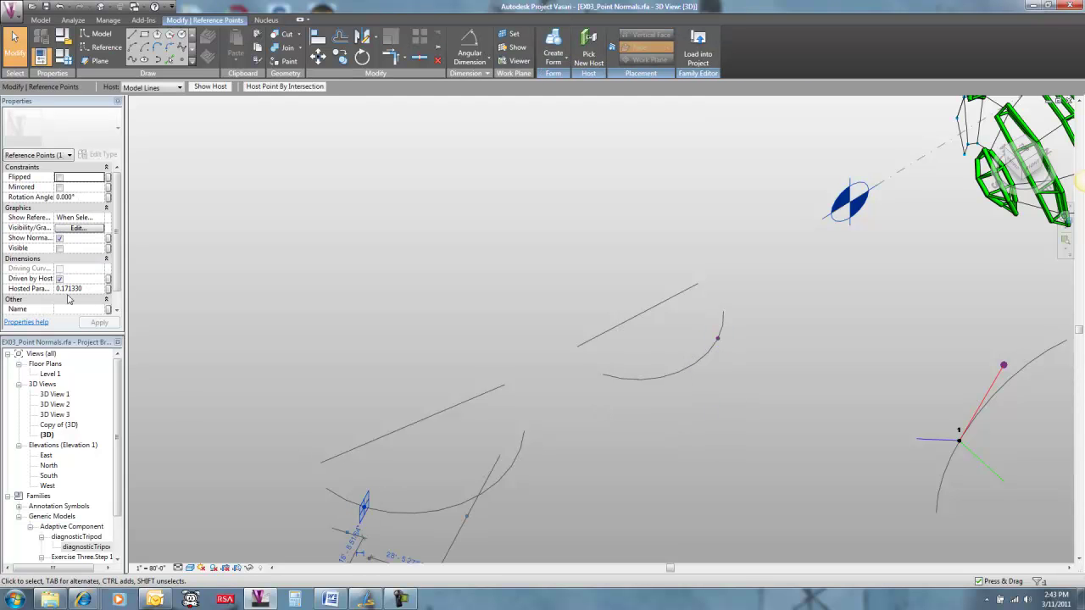
{"action": "mouse_move", "coordinate": [364, 514]}
{"action": "left_mouse_down"}
{"action": "mouse_move", "coordinate": [356, 510]}
{"action": "mouse_move", "coordinate": [362, 517]}
{"action": "left_mouse_up"}
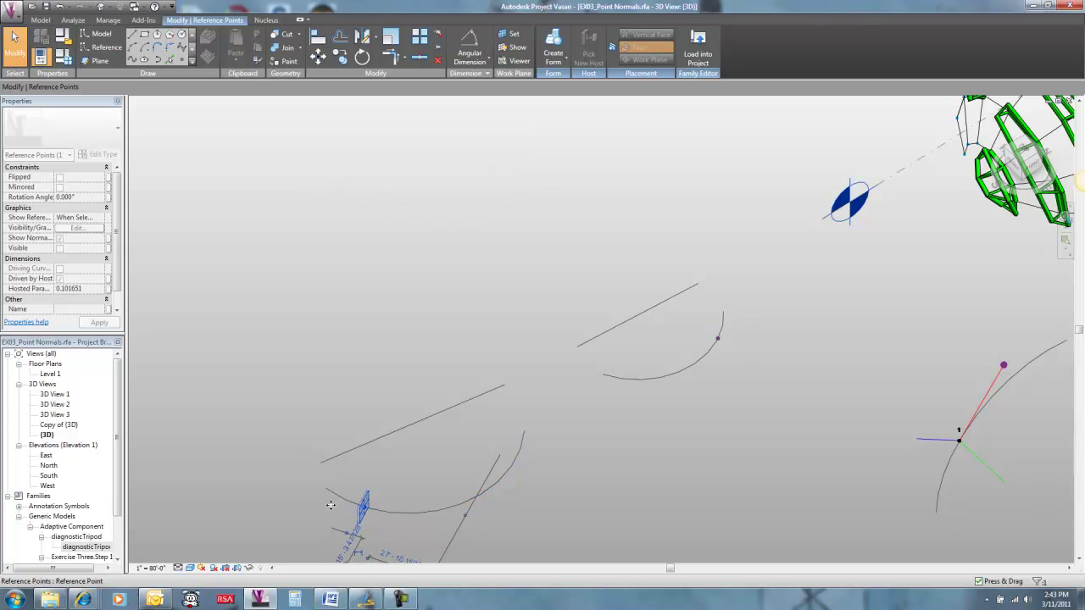
{"action": "key", "text": "Escape"}
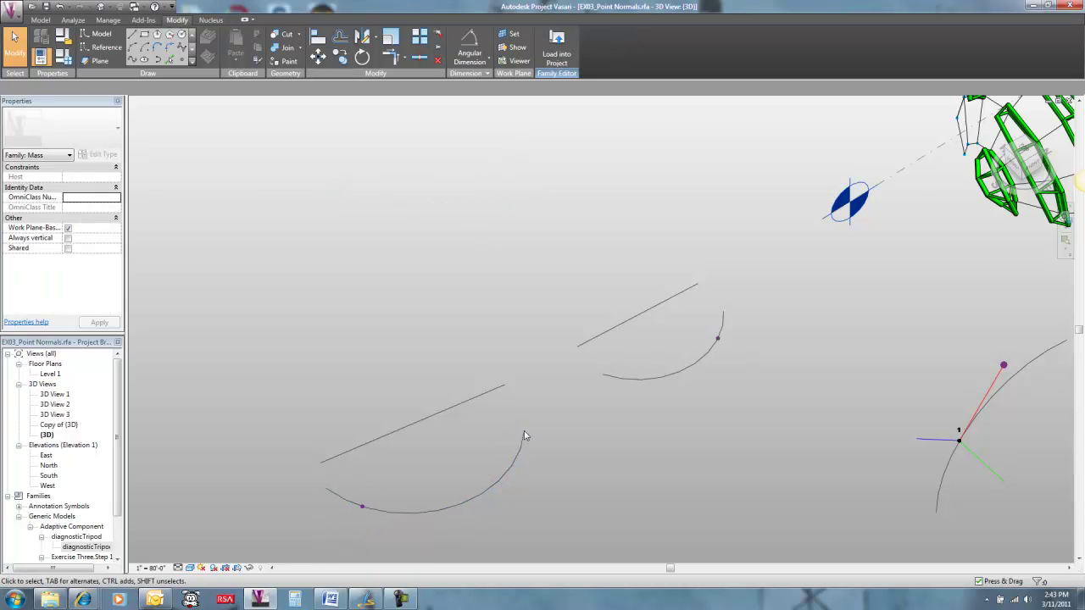
Create a revolved form from each model arc and the straight line beside it
{"action": "left_click_drag", "start_coordinate": [549, 227], "coordinate": [767, 422]}
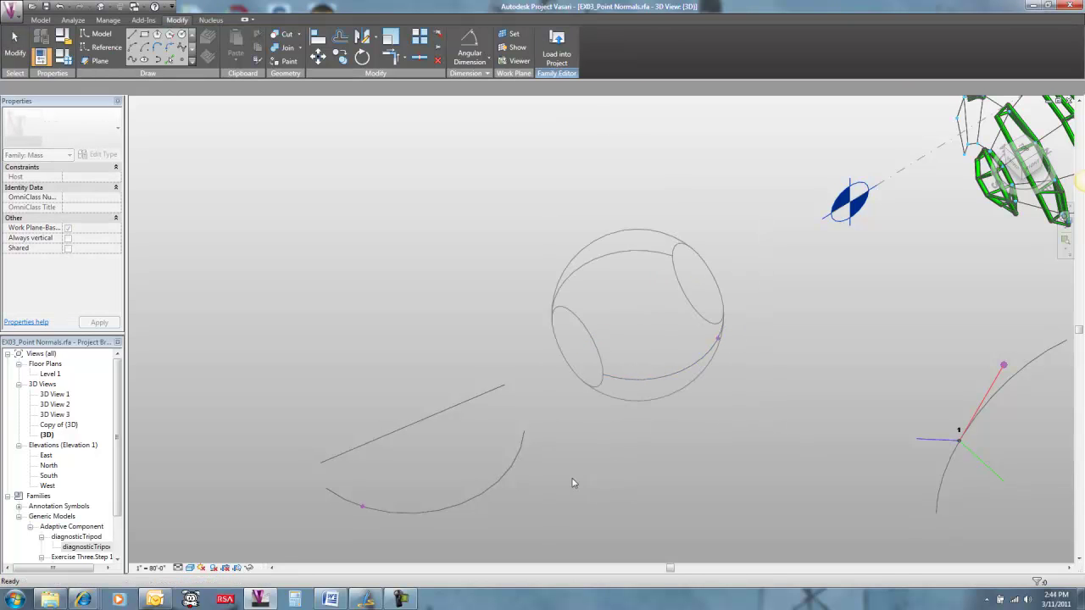
{"action": "left_click_drag", "start_coordinate": [229, 361], "coordinate": [537, 543]}
{"action": "left_click", "coordinate": [553, 53]}
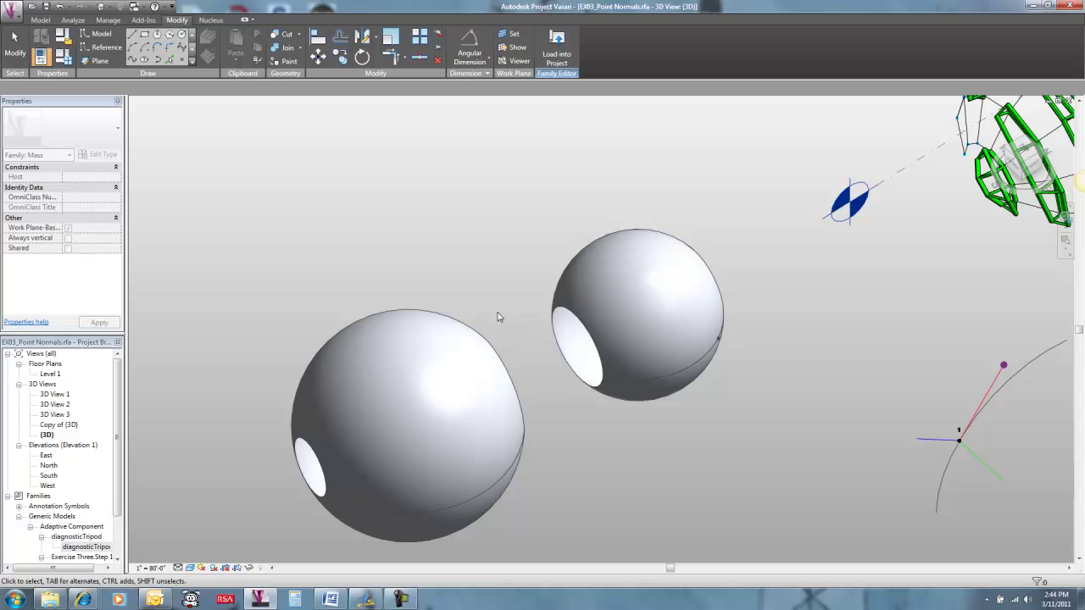
{"action": "middle_click_drag", "start_coordinate": [555, 422], "coordinate": [564, 291], "text": "shift"}
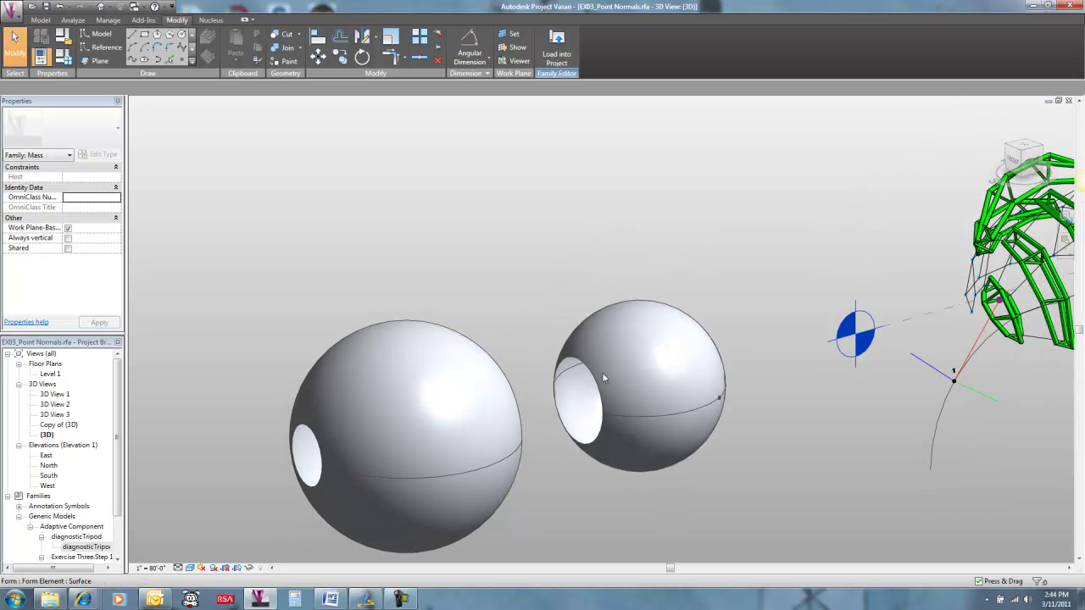
Place a diagnosticTripod on the upper face of each revolved surface and end the placement
{"action": "left_click_drag", "start_coordinate": [97, 546], "coordinate": [414, 388]}
{"action": "left_click", "coordinate": [434, 333]}
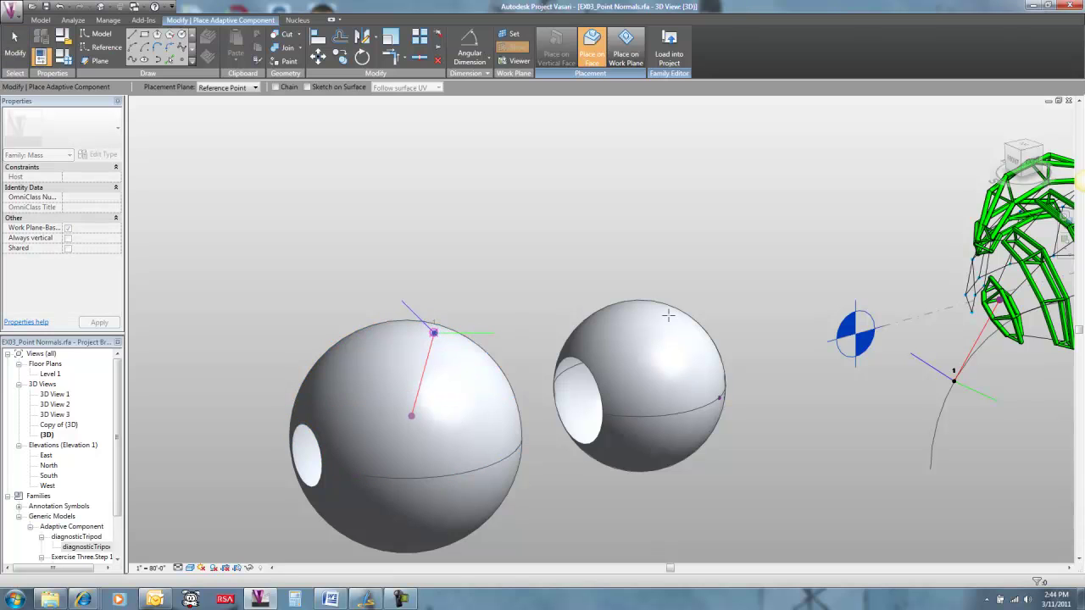
{"action": "left_click", "coordinate": [666, 312]}
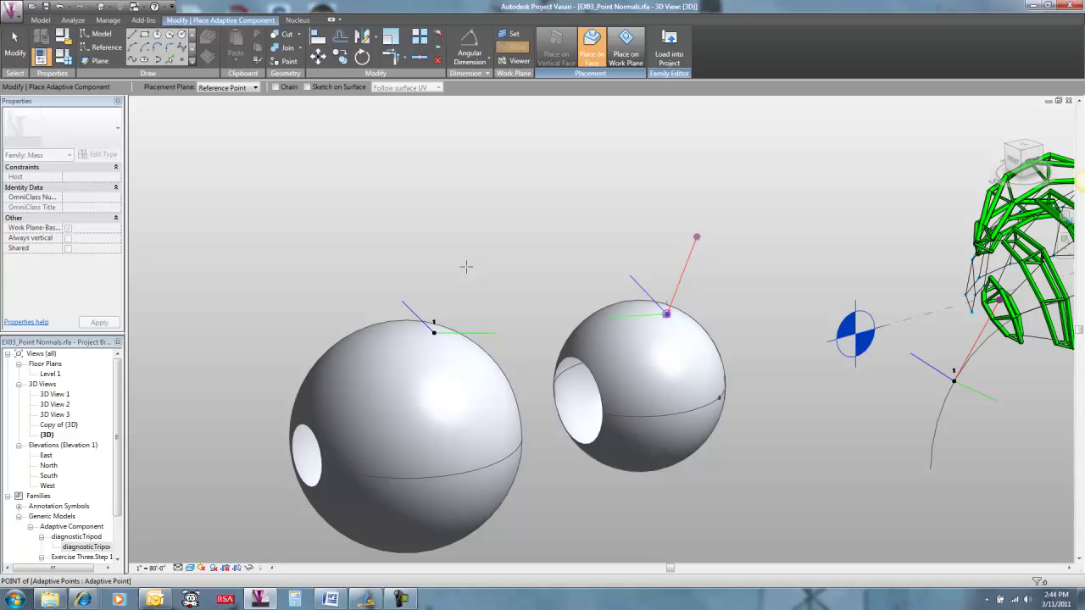
{"action": "key", "text": "Escape"}
{"action": "key", "text": "Escape"}
Draw two model lines on Level 1 connecting the smaller arc's ends to its straight axis line
{"action": "middle_click_drag", "start_coordinate": [495, 279], "coordinate": [522, 410], "text": "shift"}
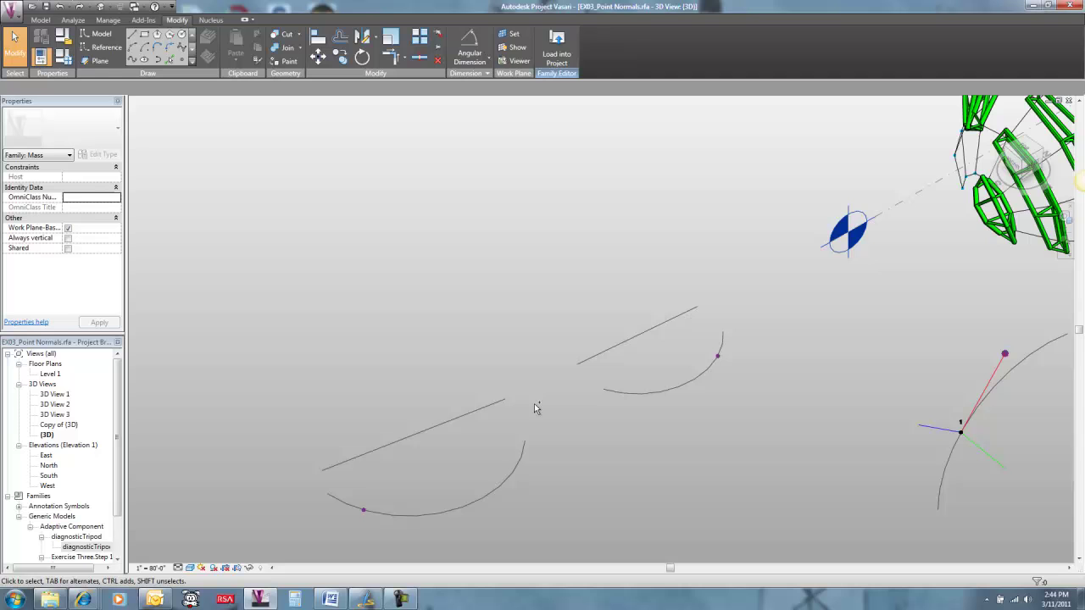
{"action": "left_click", "coordinate": [129, 37]}
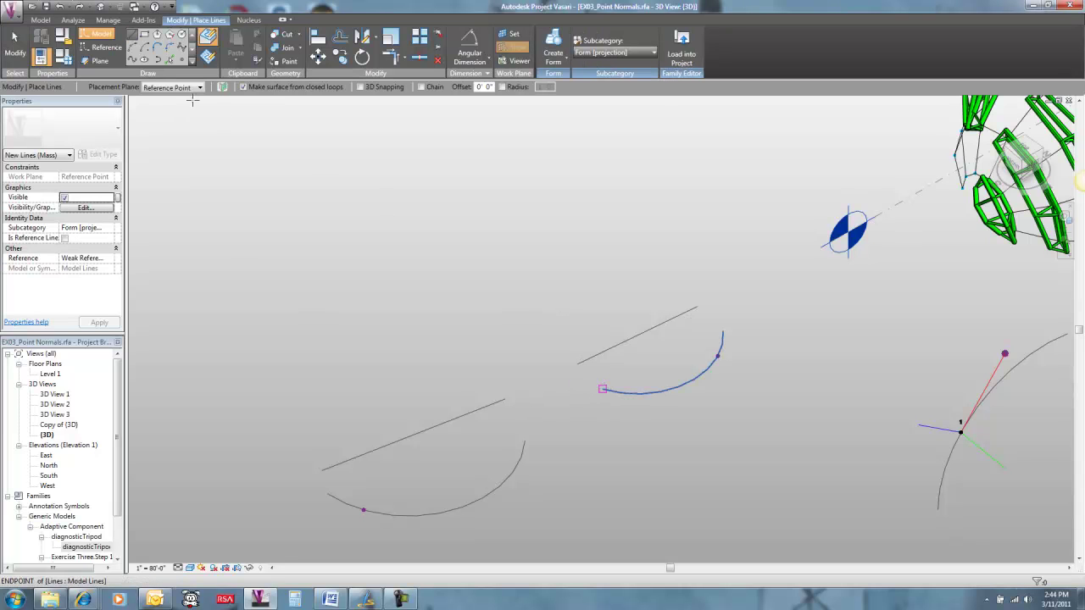
{"action": "left_click", "coordinate": [201, 88]}
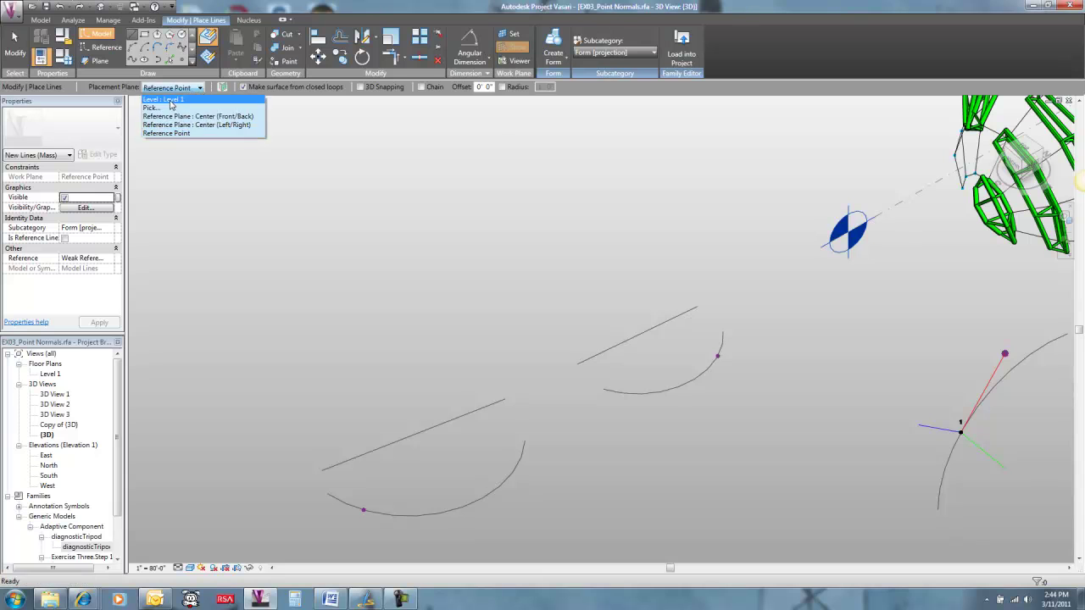
{"action": "left_click", "coordinate": [170, 100]}
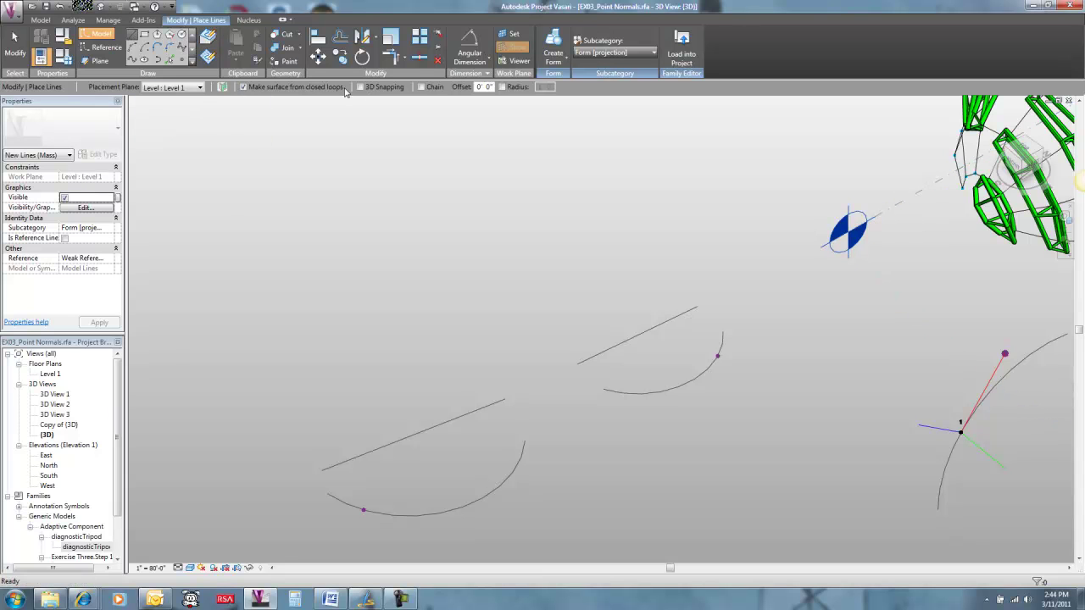
{"action": "left_click", "coordinate": [603, 389]}
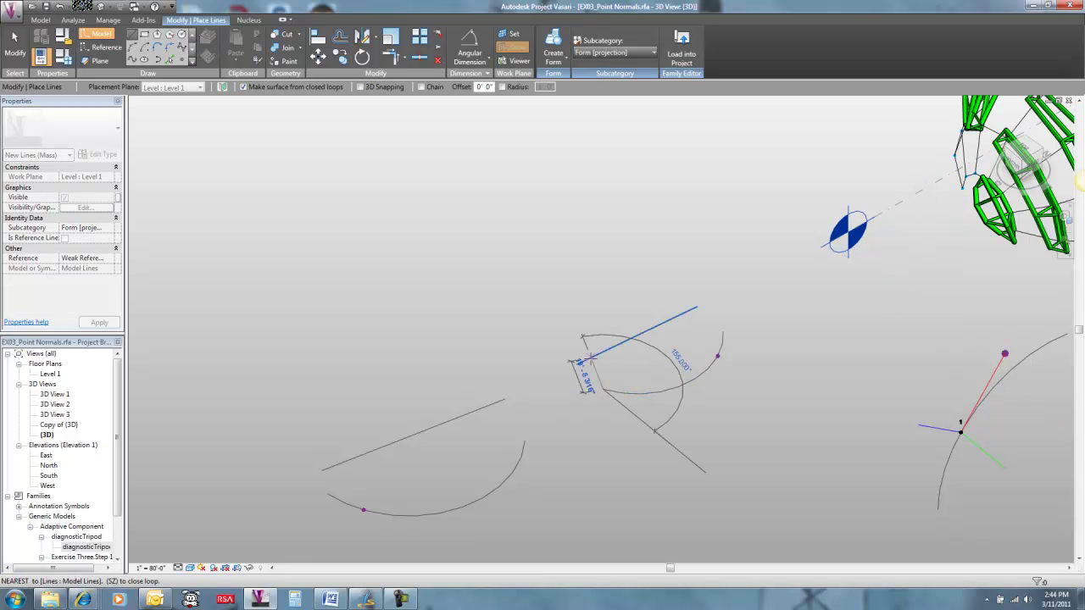
{"action": "left_click", "coordinate": [584, 362]}
{"action": "left_click", "coordinate": [665, 322]}
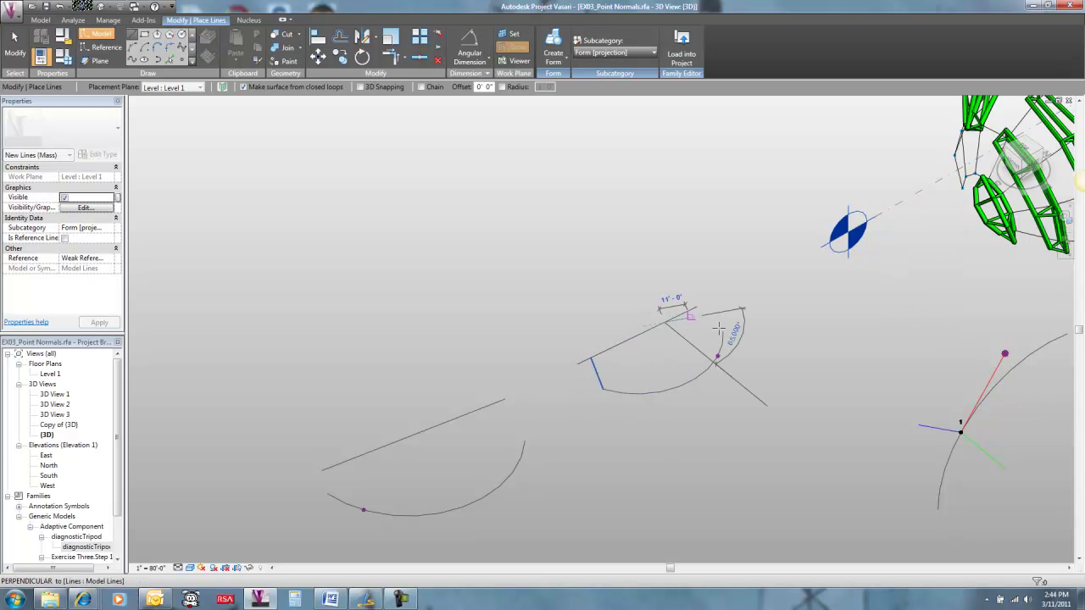
{"action": "left_click", "coordinate": [722, 331]}
{"action": "key", "text": "Escape"}
{"action": "key", "text": "Escape"}
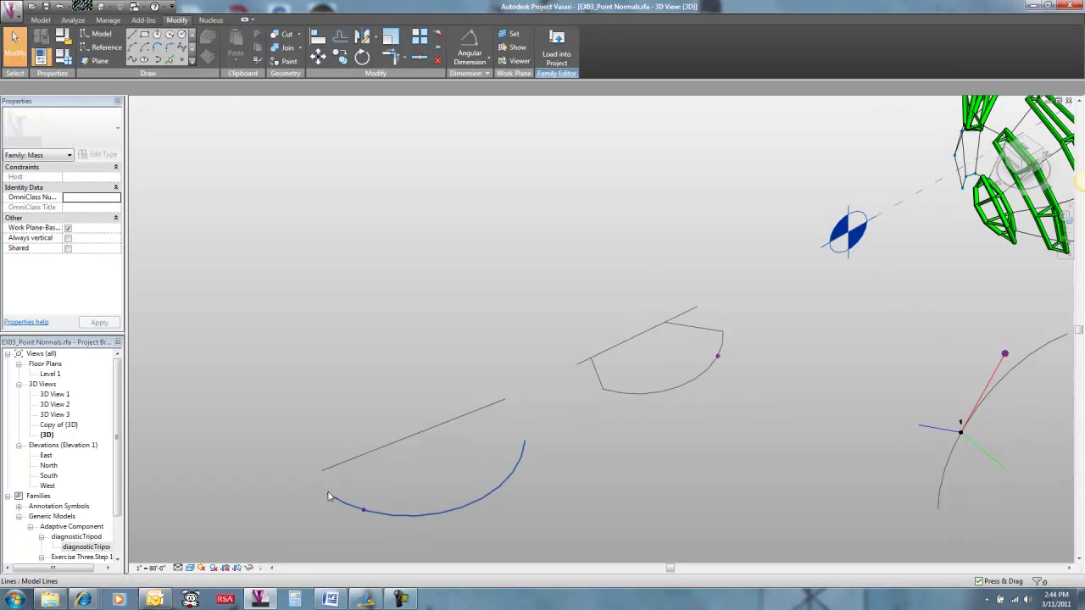
Draw two model lines on Level 1 connecting the larger arc's ends to its straight axis line
{"action": "left_click", "coordinate": [132, 34]}
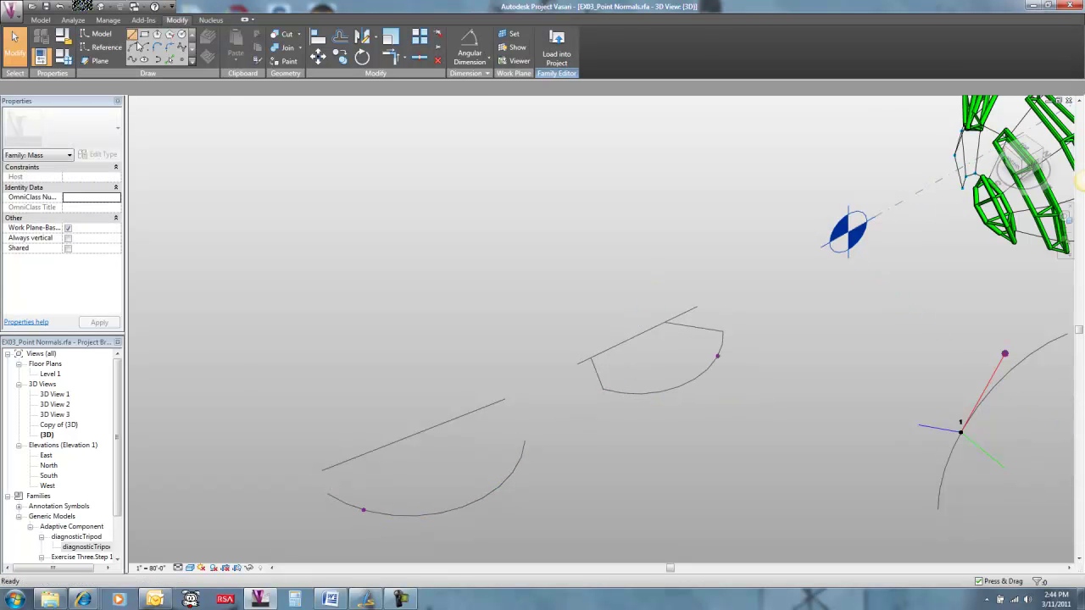
{"action": "key", "text": "Escape"}
{"action": "left_click", "coordinate": [329, 495]}
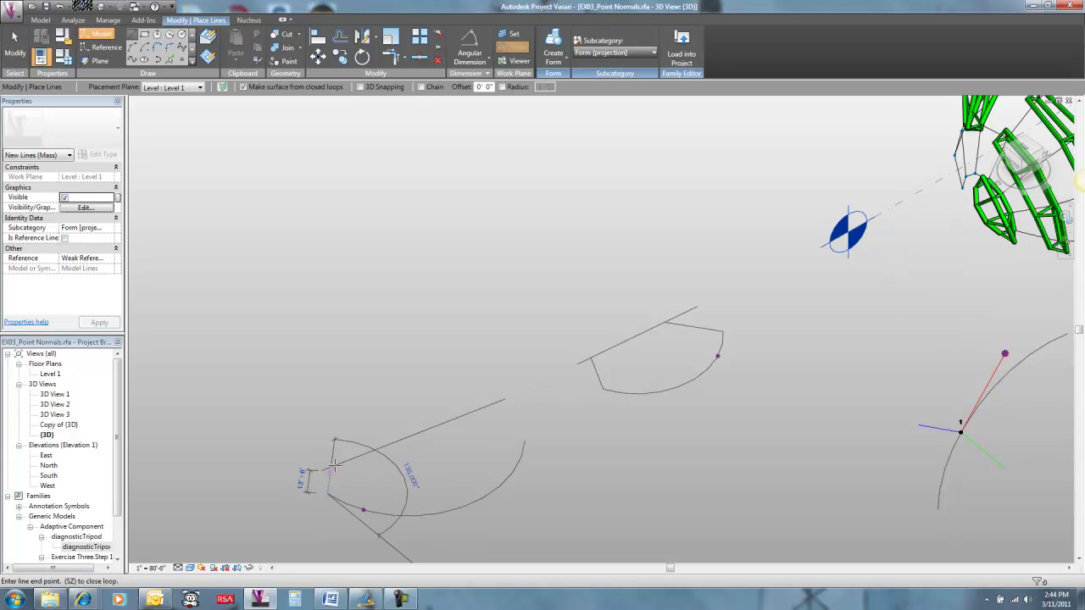
{"action": "left_click", "coordinate": [336, 464]}
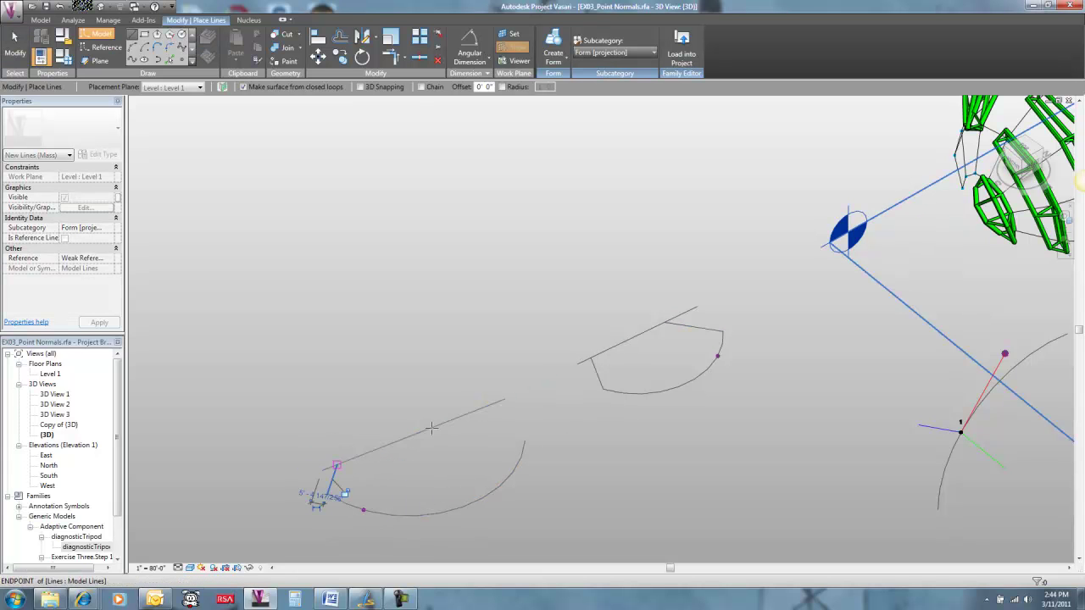
{"action": "left_click", "coordinate": [475, 408]}
{"action": "left_click", "coordinate": [524, 440]}
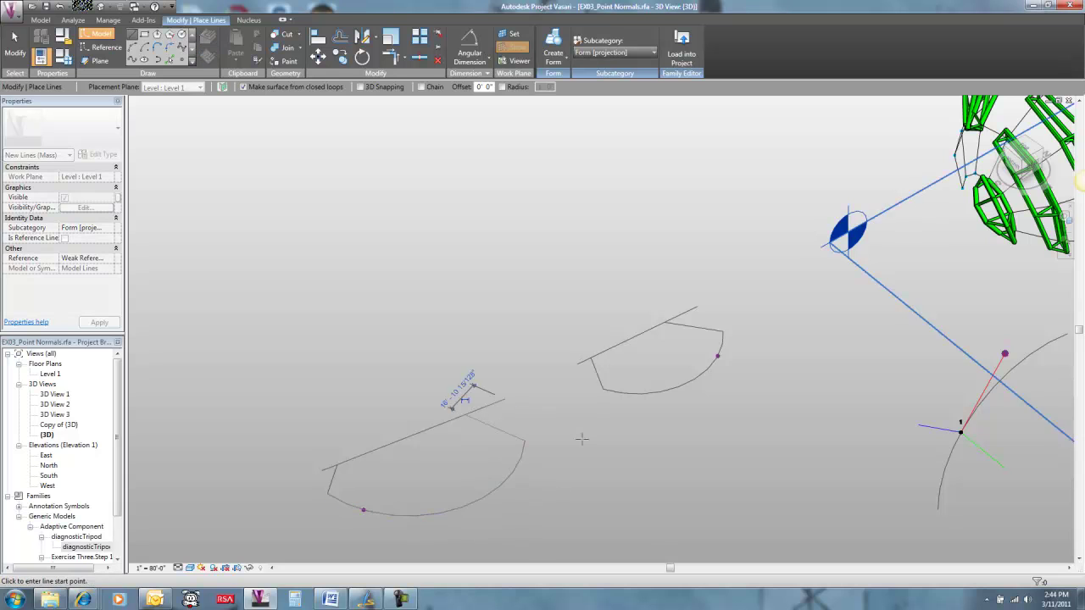
{"action": "key", "text": "Escape"}
{"action": "key", "text": "Escape"}
Create a solid revolved form from the larger closed profile and its axis line, and another from the smaller one
{"action": "scroll", "coordinate": [582, 441], "scroll_direction": "down", "scroll_amount": 2}
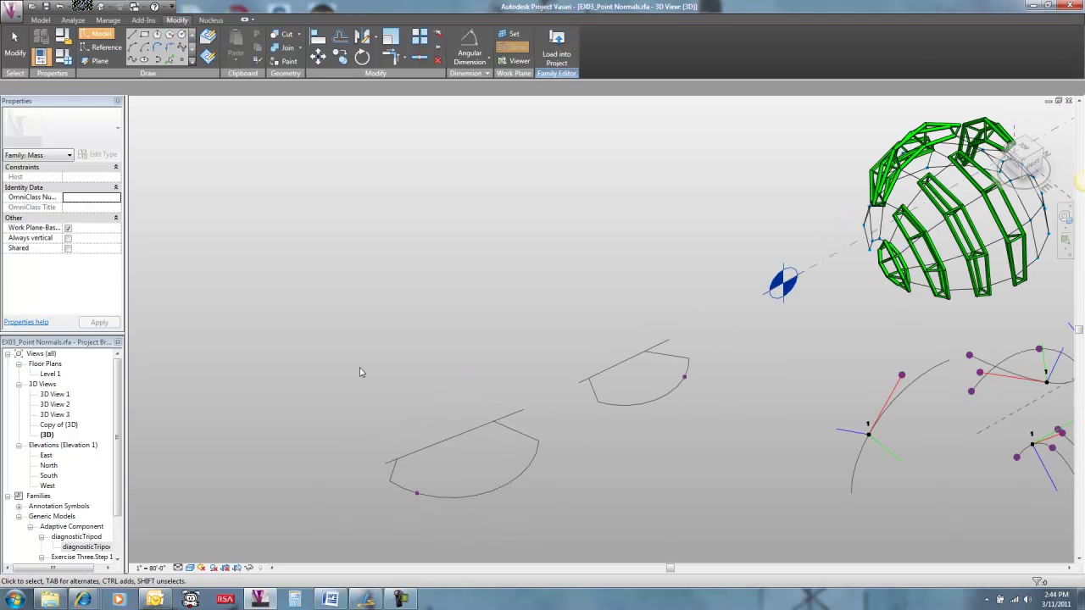
{"action": "left_click_drag", "start_coordinate": [359, 373], "coordinate": [567, 523]}
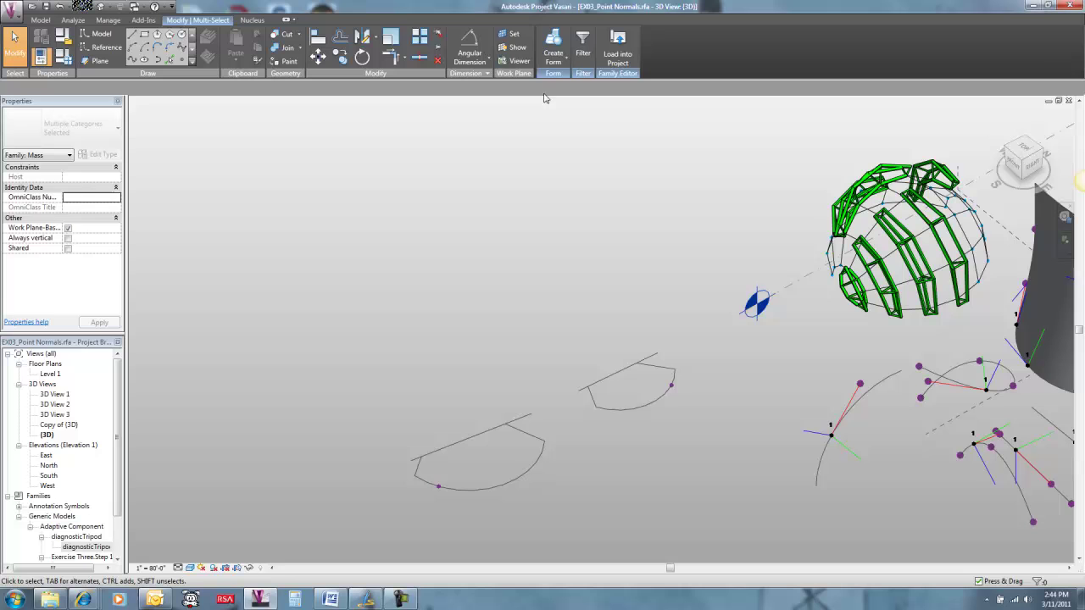
{"action": "left_click", "coordinate": [552, 46]}
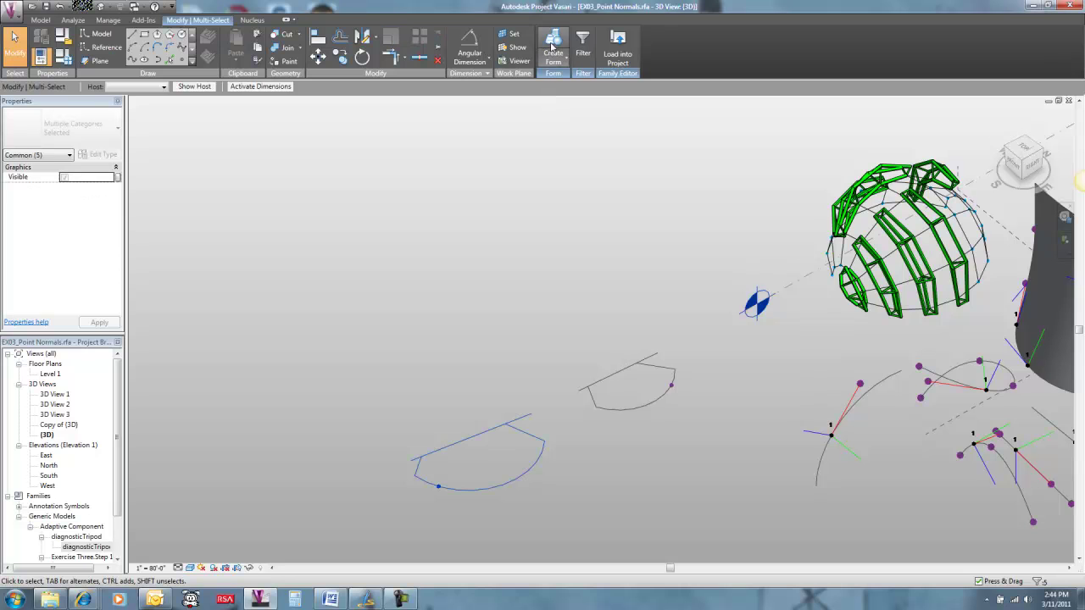
{"action": "left_click", "coordinate": [478, 334]}
{"action": "left_click_drag", "start_coordinate": [555, 299], "coordinate": [690, 445]}
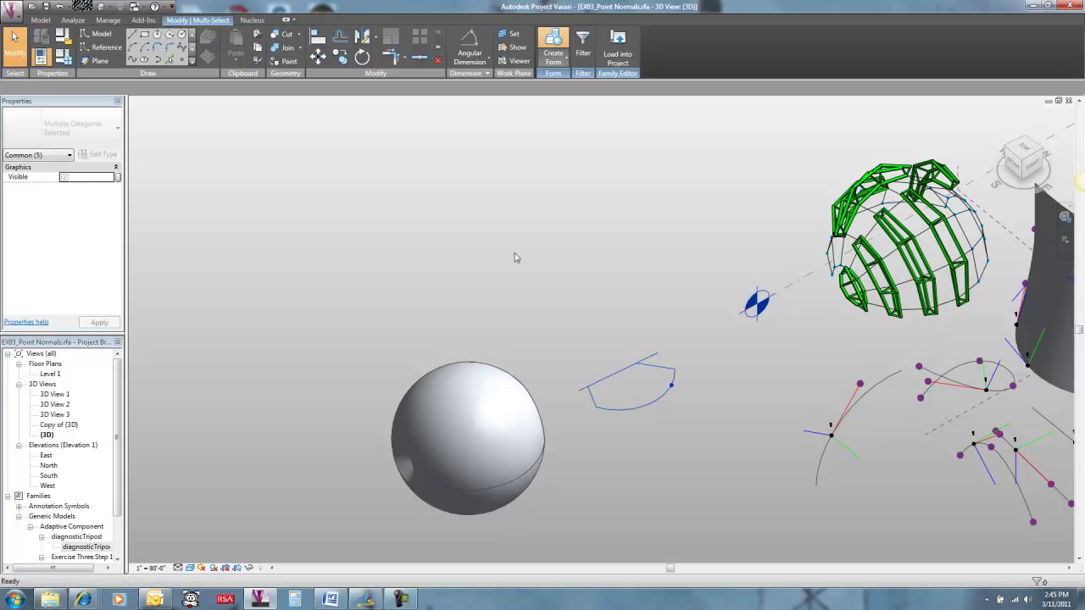
{"action": "key", "text": "c"}
{"action": "key", "text": "f"}
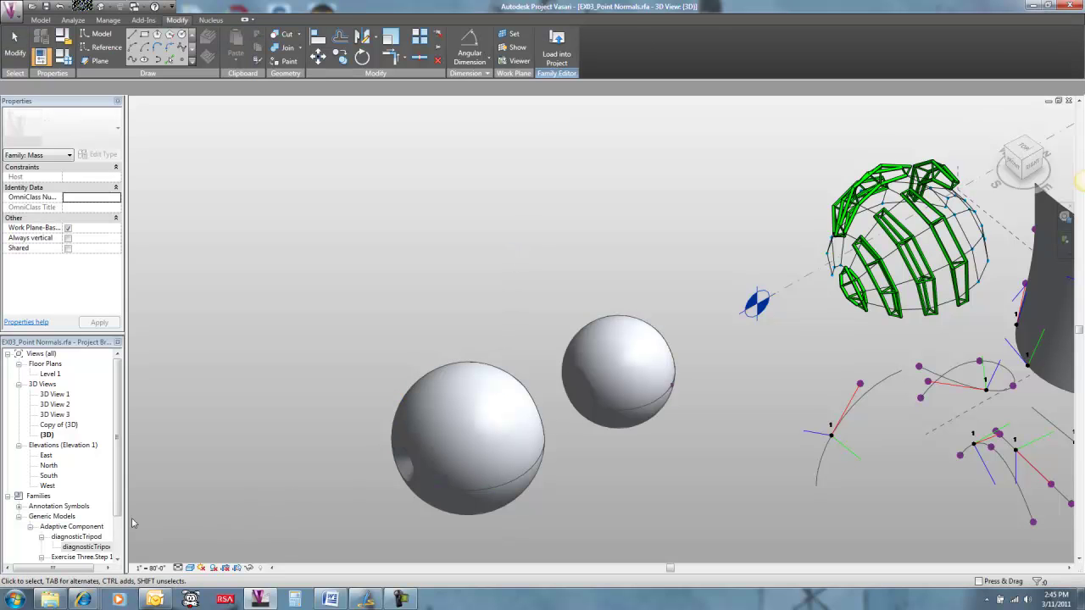
Place a diagnosticTripod on the upper face of each revolved solid sphere and end the placement
{"action": "left_click", "coordinate": [82, 546]}
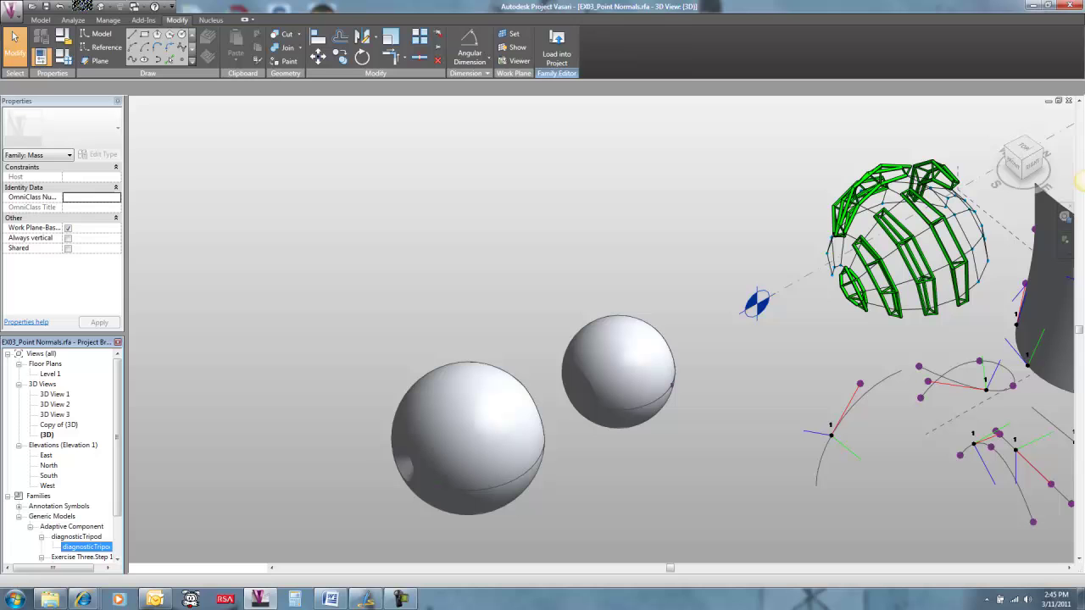
{"action": "left_click_drag", "start_coordinate": [82, 547], "coordinate": [421, 373]}
{"action": "left_click", "coordinate": [439, 374]}
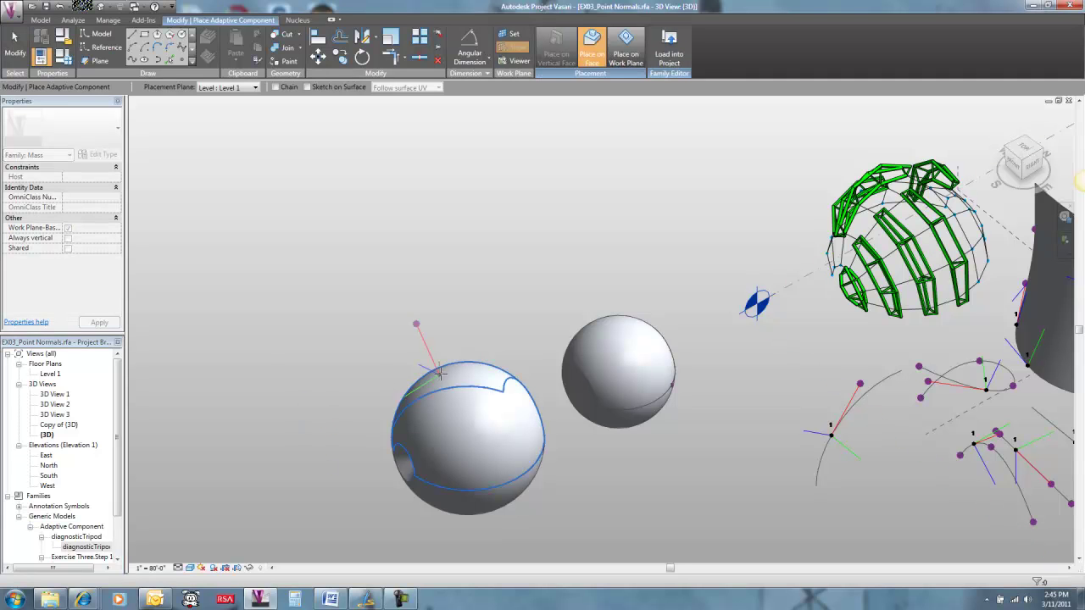
{"action": "left_click", "coordinate": [609, 310]}
{"action": "key", "text": "Escape"}
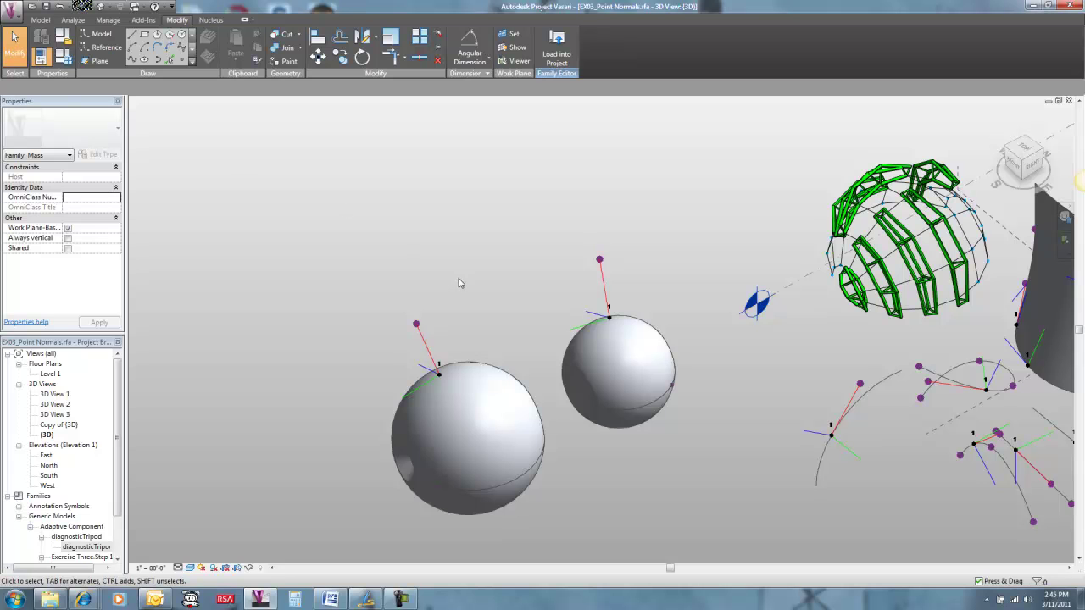
{"action": "middle_click_drag", "start_coordinate": [462, 283], "coordinate": [484, 243], "text": "shift"}
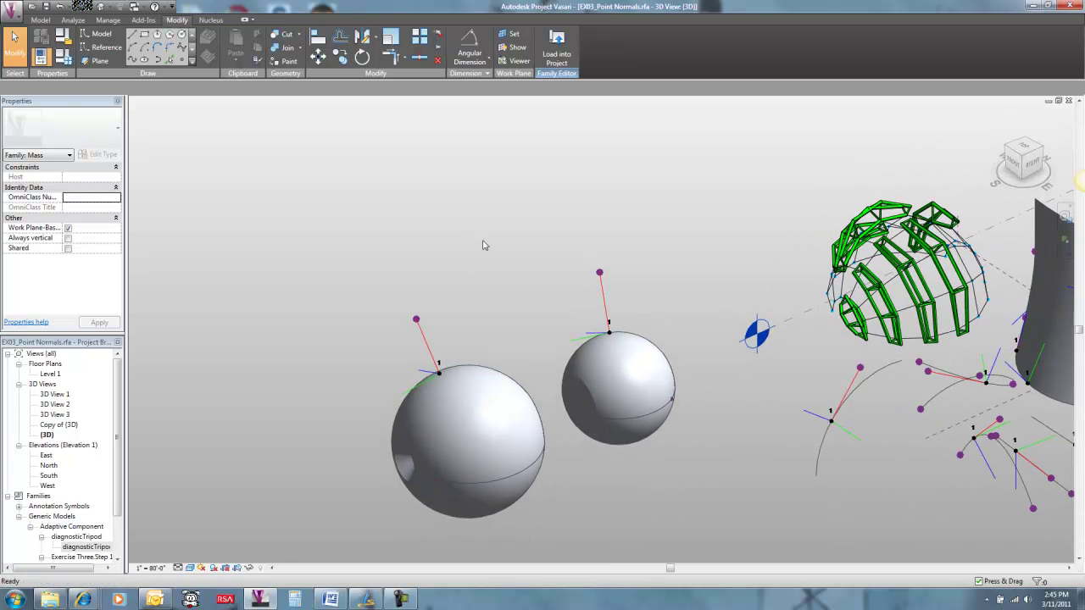